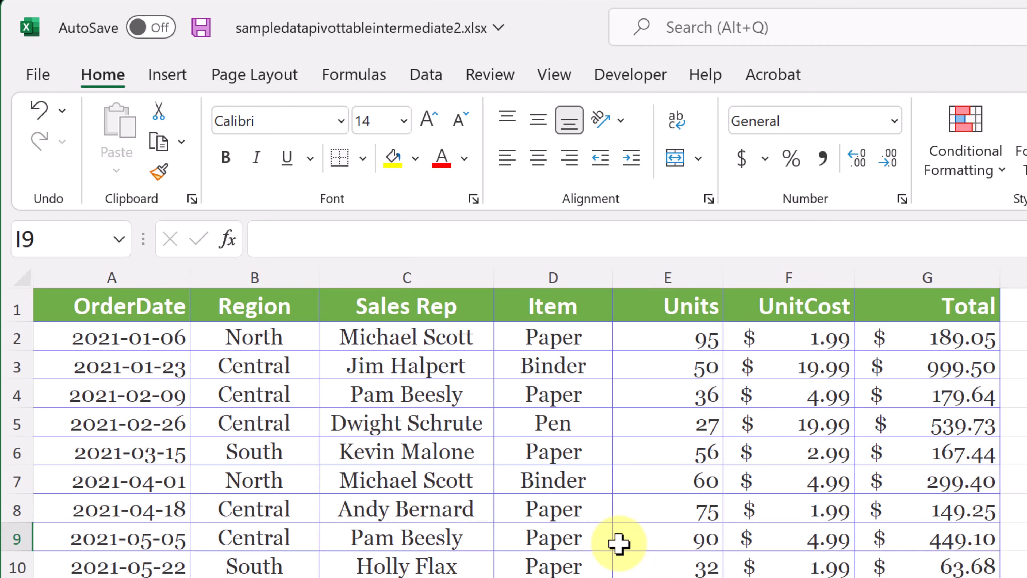
# Preview the recommended PivotTables from a cell inside the sales data and cancel without inserting one.
pyautogui.click(166, 75)
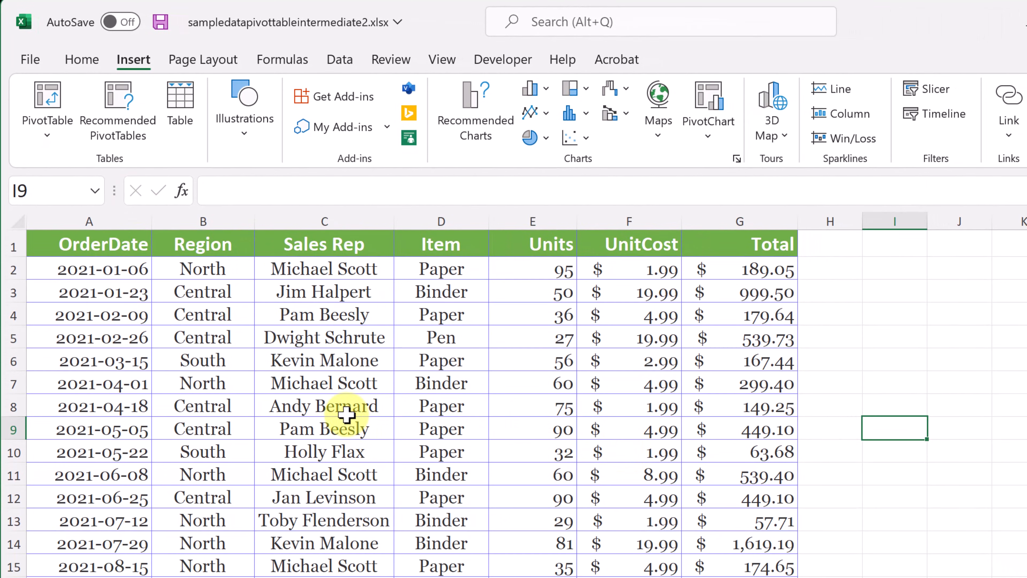
pyautogui.click(333, 409)
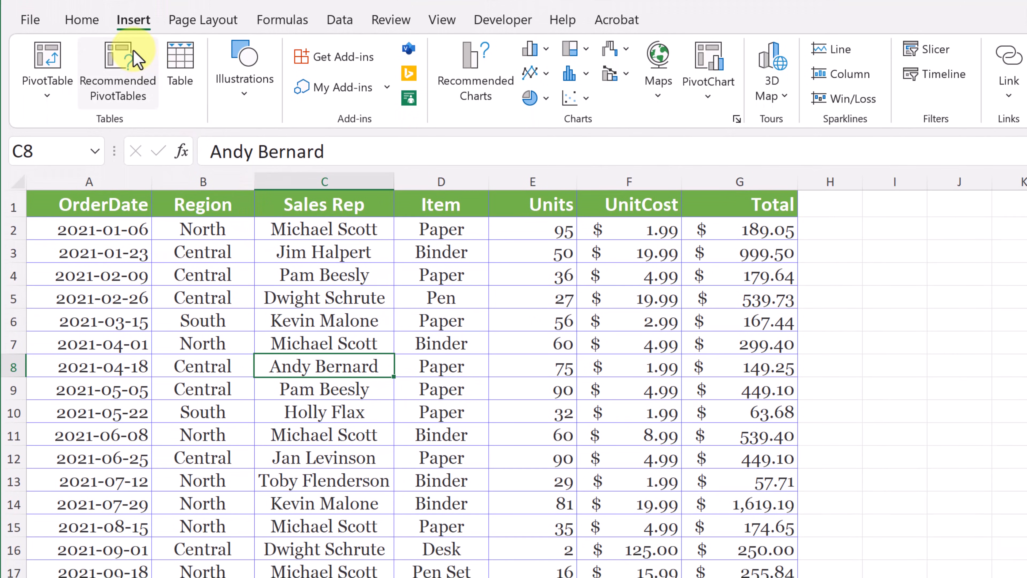
pyautogui.click(136, 59)
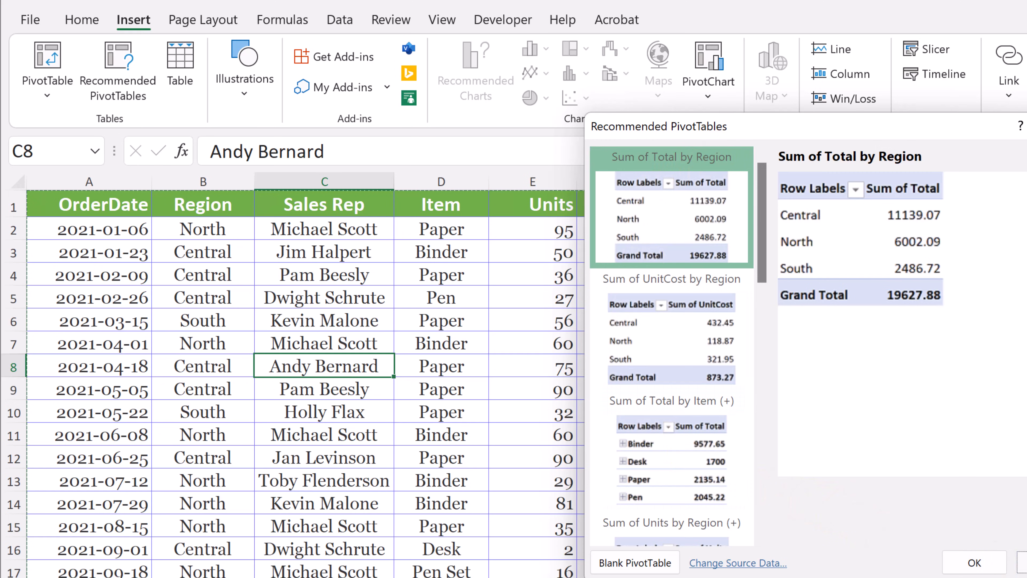
pyautogui.click(1019, 561)
# Try Recommended PivotTables with the empty cell I9 selected and cancel the data source request.
pyautogui.click(887, 394)
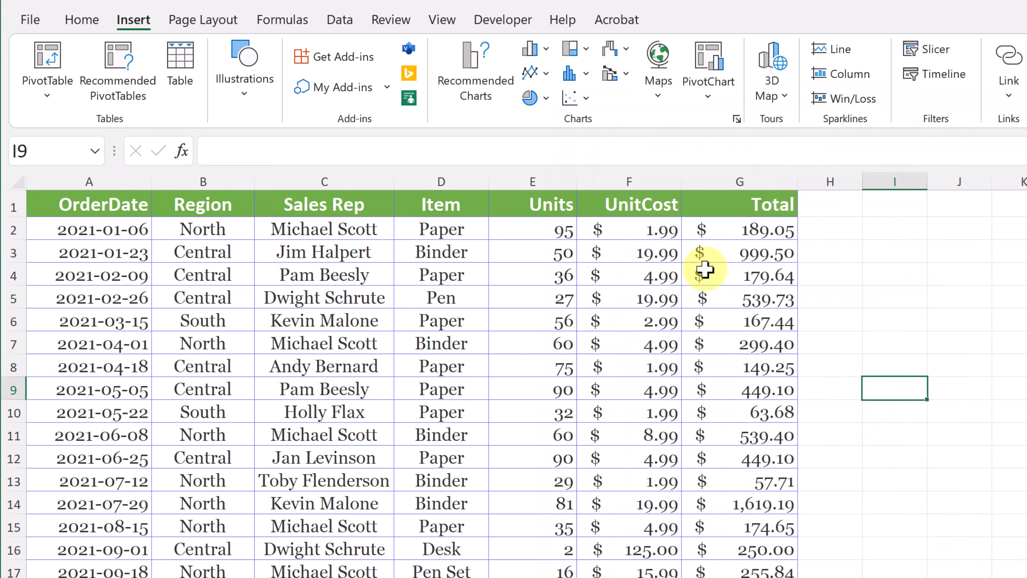
pyautogui.click(125, 71)
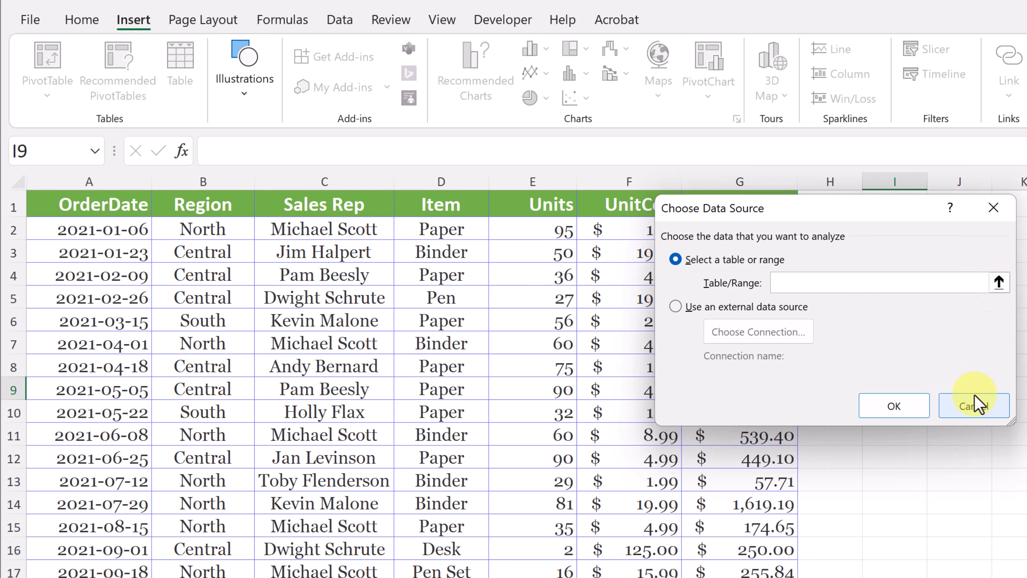
pyautogui.click(983, 408)
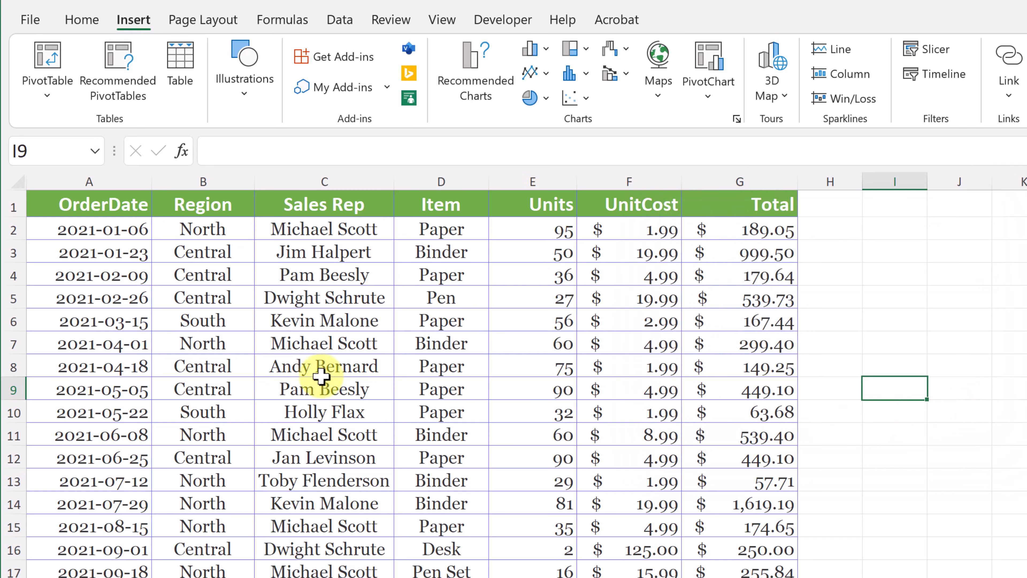
# Examine the recommended PivotTable layouts for the sales data from cell C8, and cancel without choosing one.
pyautogui.click(340, 376)
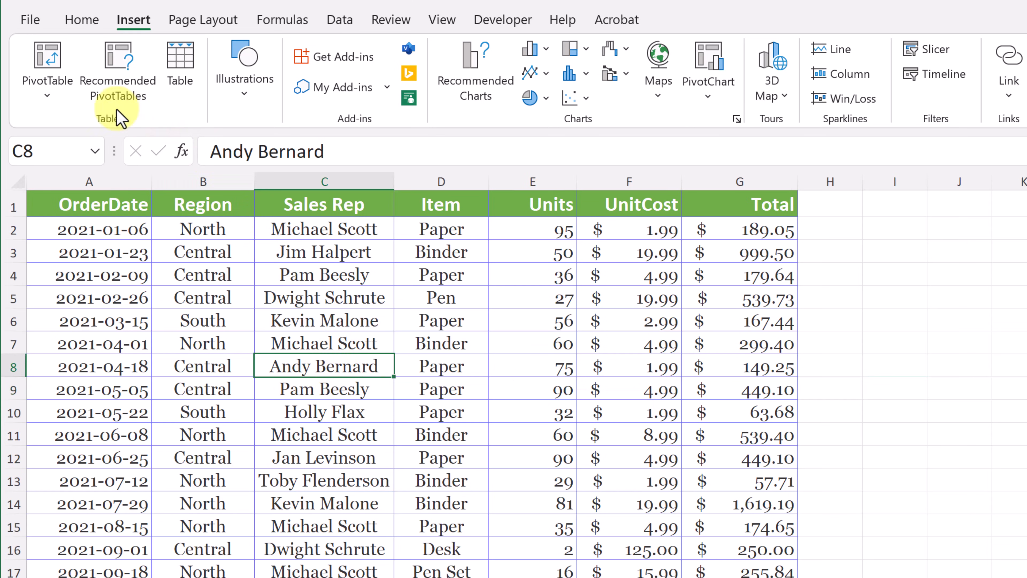
pyautogui.click(122, 61)
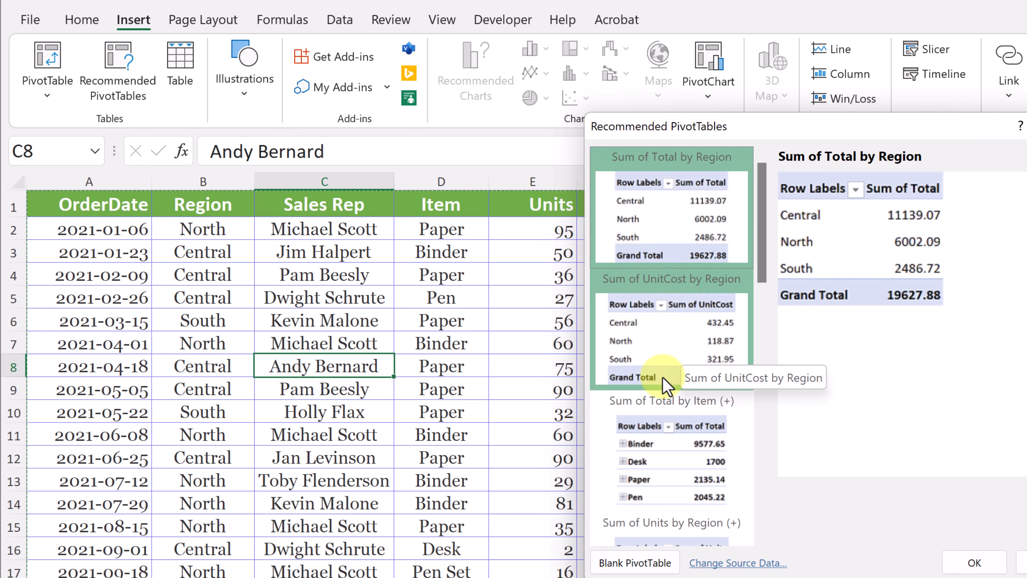
pyautogui.scroll(-3, 665, 384)
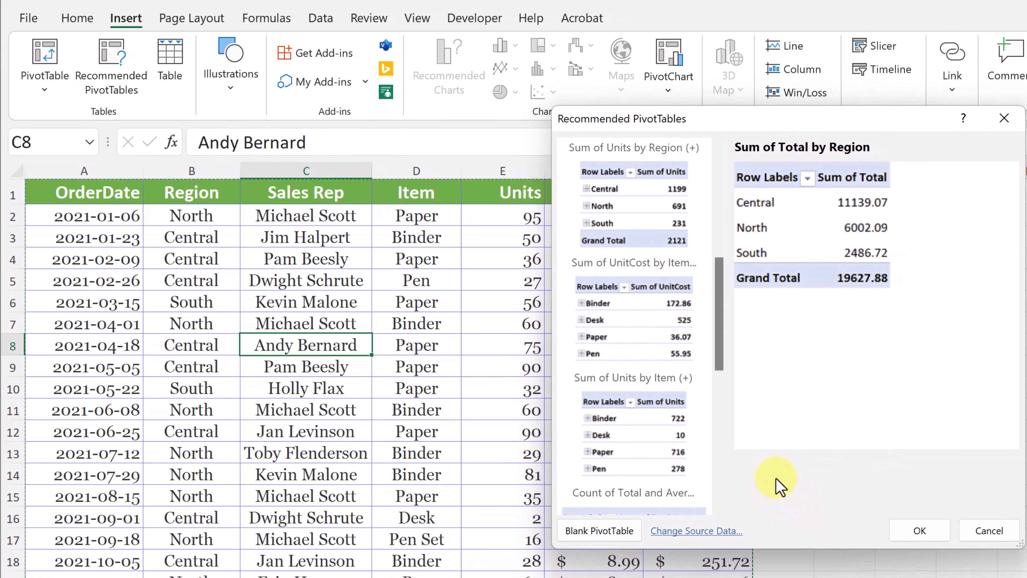
pyautogui.click(989, 530)
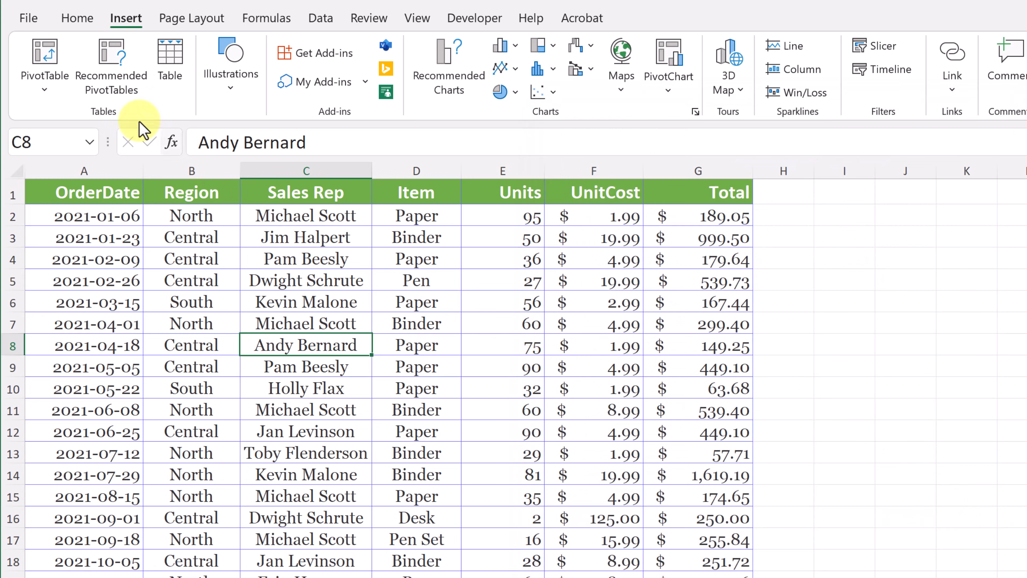
# Insert a blank PivotTable from the range Sheet1!$A$1:$G$44 on a new worksheet.
pyautogui.click(44, 65)
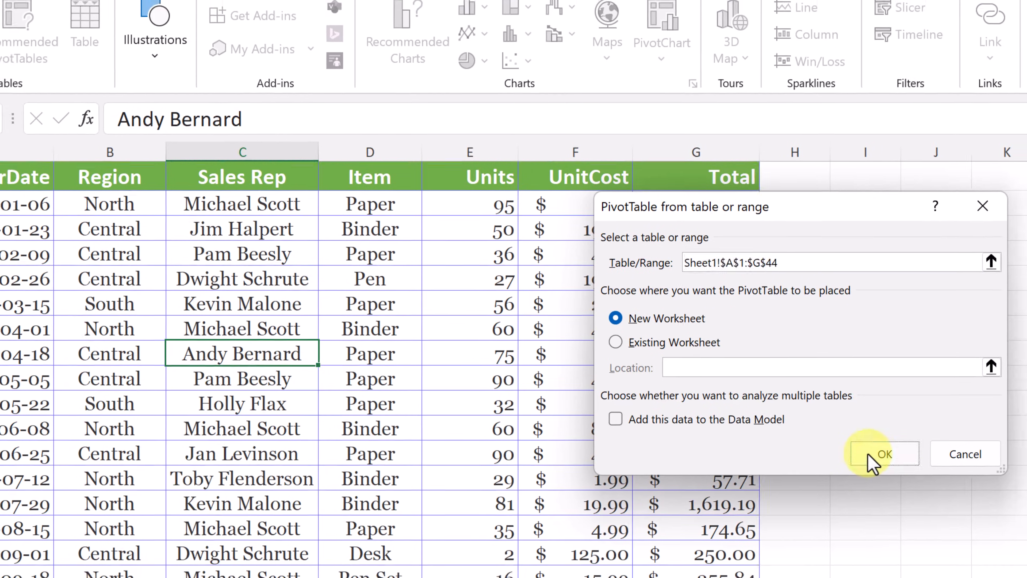
pyautogui.click(879, 465)
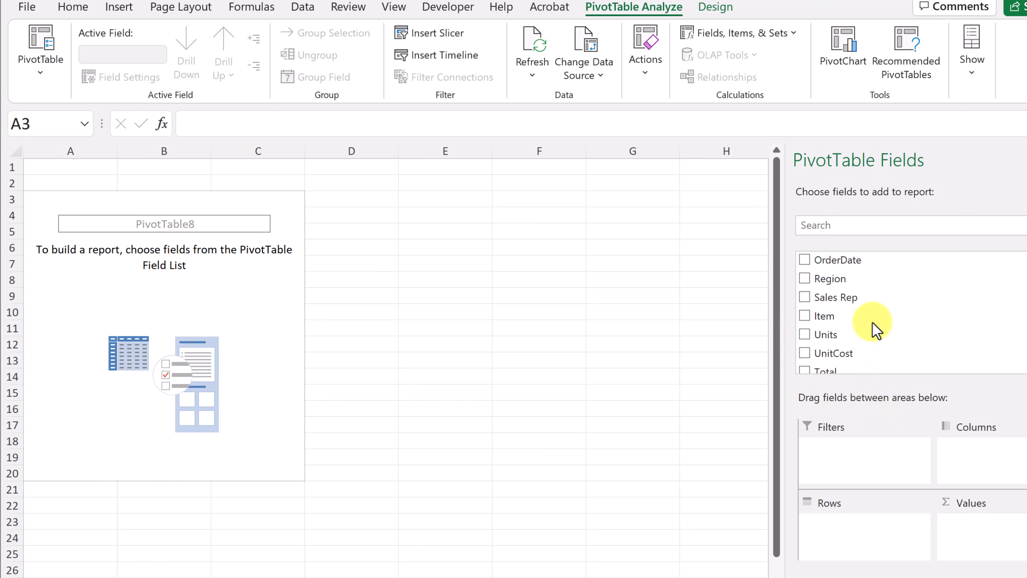
# Try the Sales Rep field in the Rows and Columns areas and remove it from the report.
pyautogui.click(804, 297)
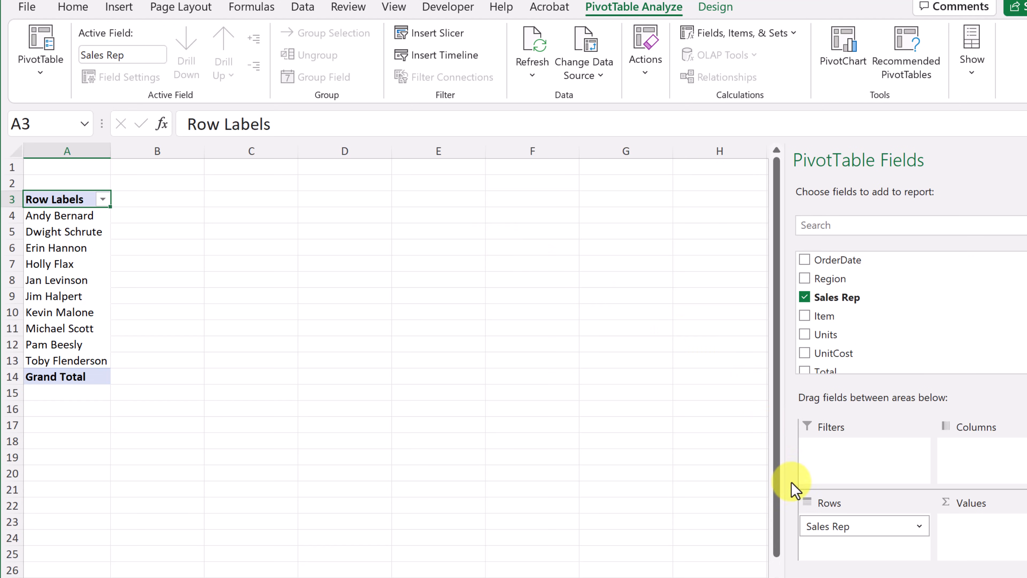
pyautogui.moveTo(813, 526); pyautogui.dragTo(974, 461)
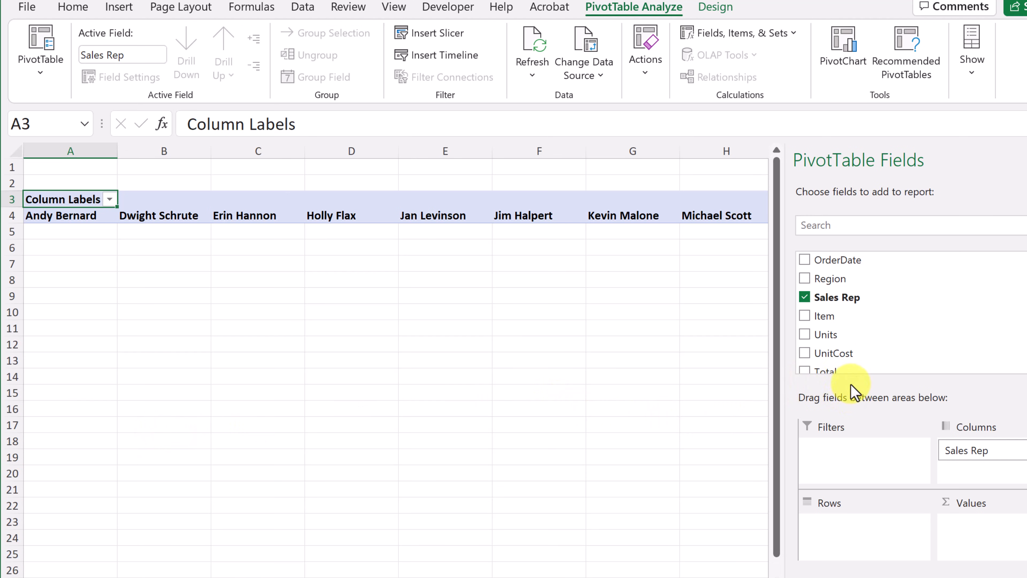
pyautogui.click(804, 298)
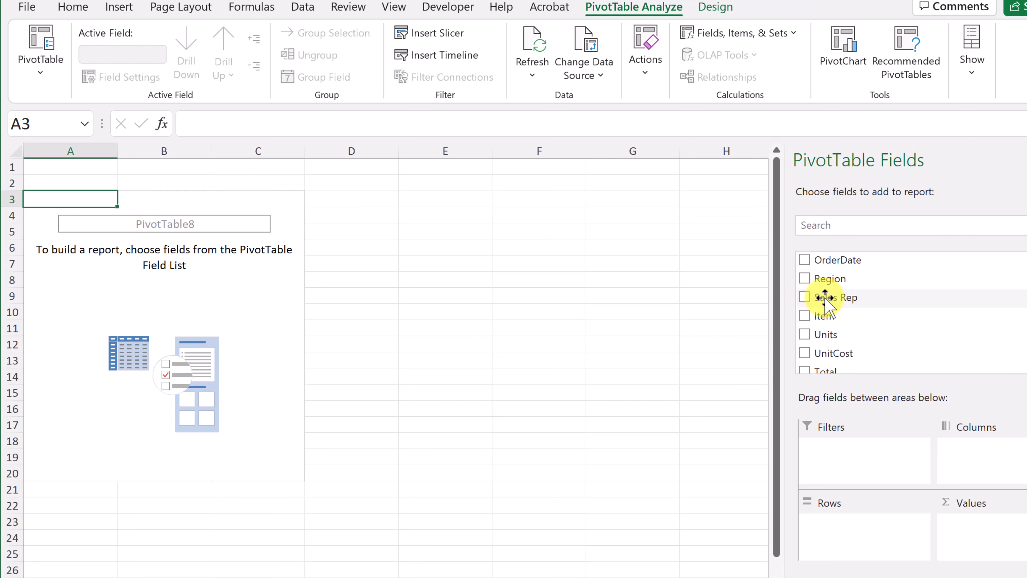
pyautogui.moveTo(835, 299); pyautogui.dragTo(969, 485)
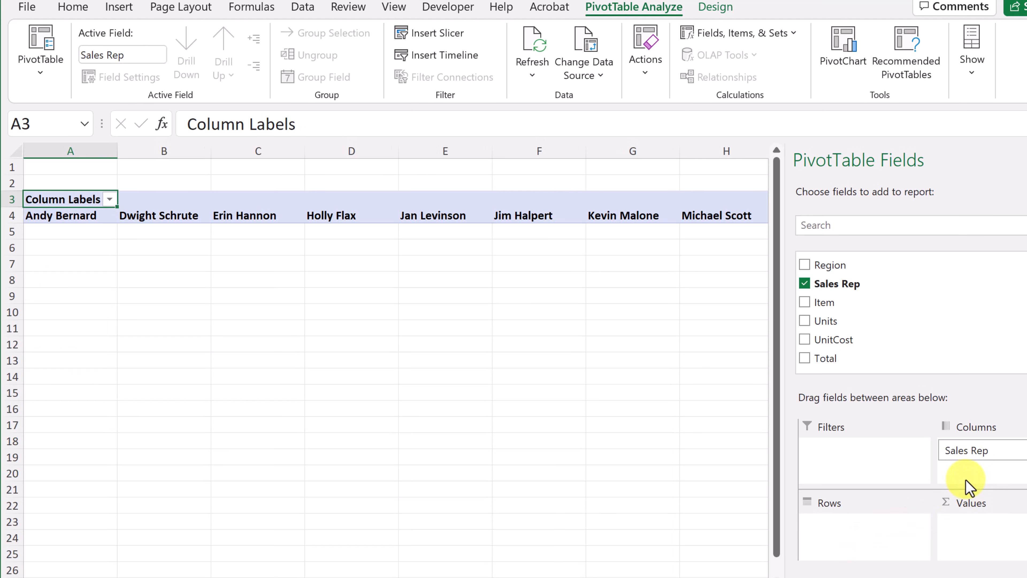
pyautogui.click(804, 284)
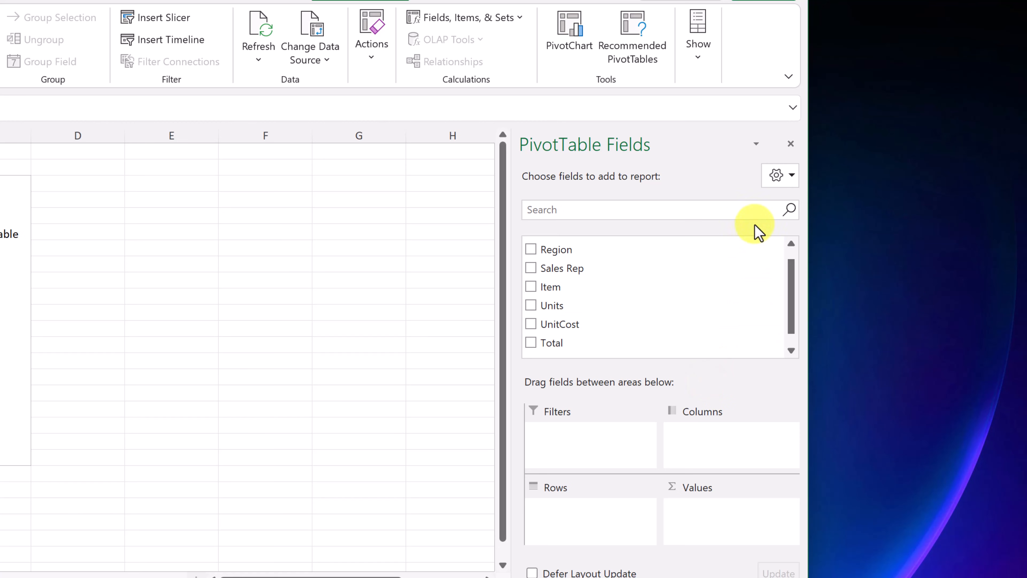
# Show the fields and areas sections of the PivotTable field list side by side and sort the fields A to Z.
pyautogui.click(792, 176)
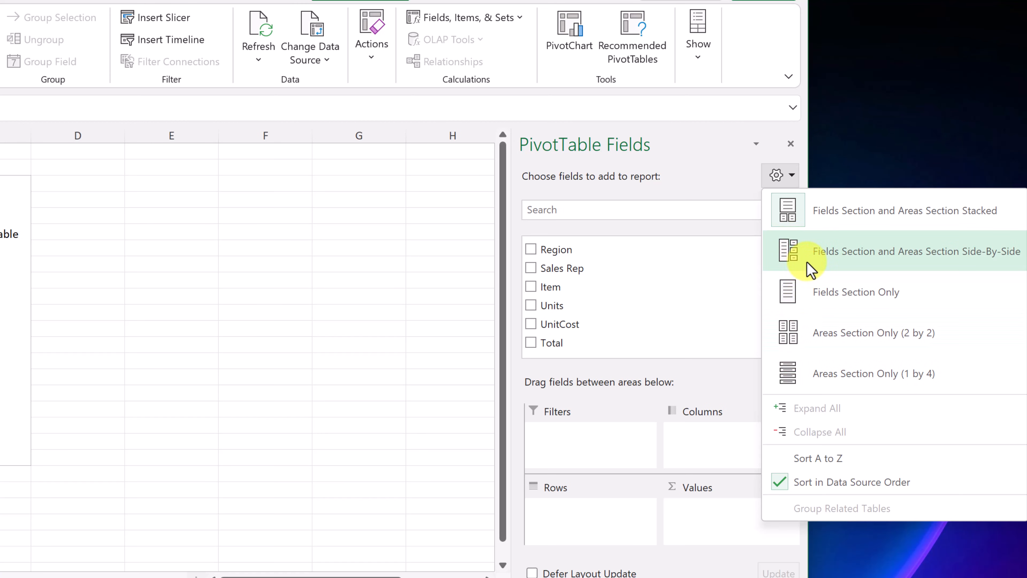
pyautogui.click(811, 269)
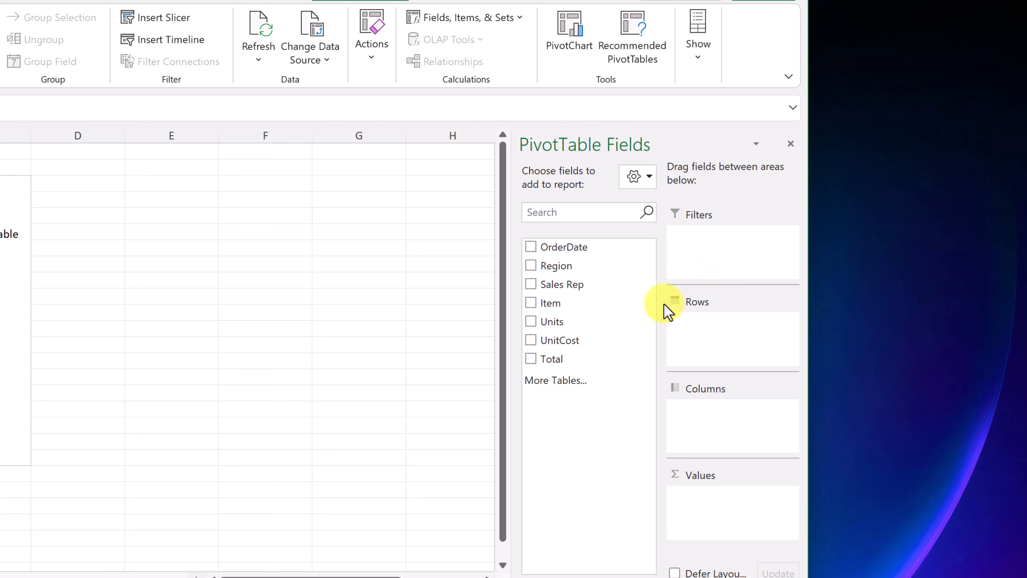
pyautogui.click(650, 181)
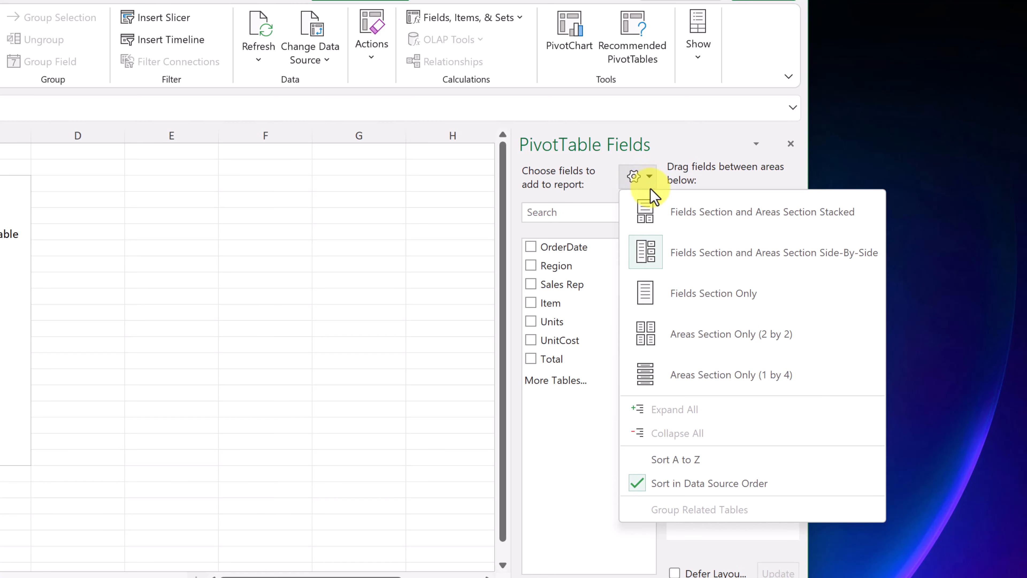
pyautogui.click(707, 461)
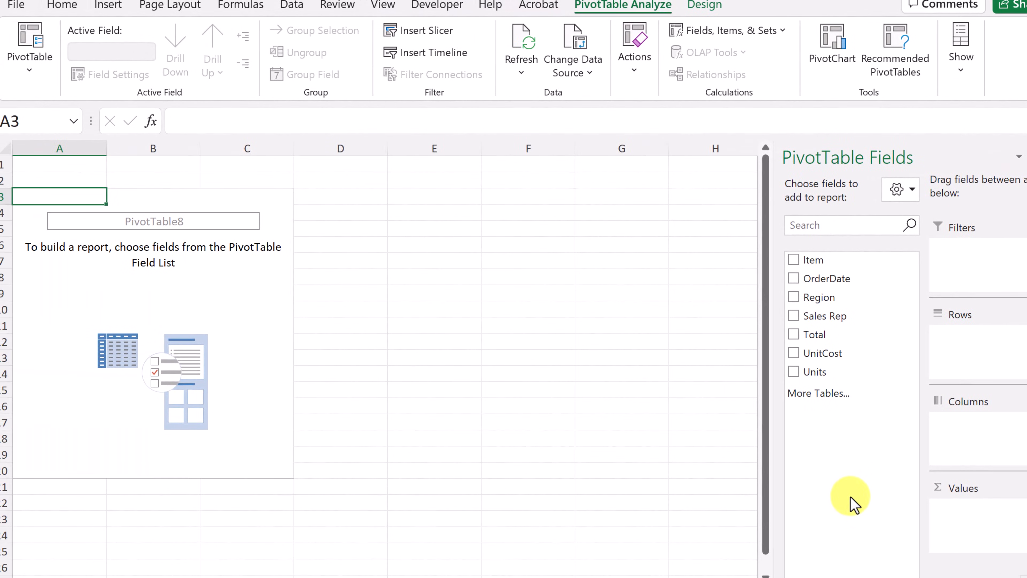
# Add the Sales Rep field to the PivotTable and place it in the Columns area.
pyautogui.click(793, 316)
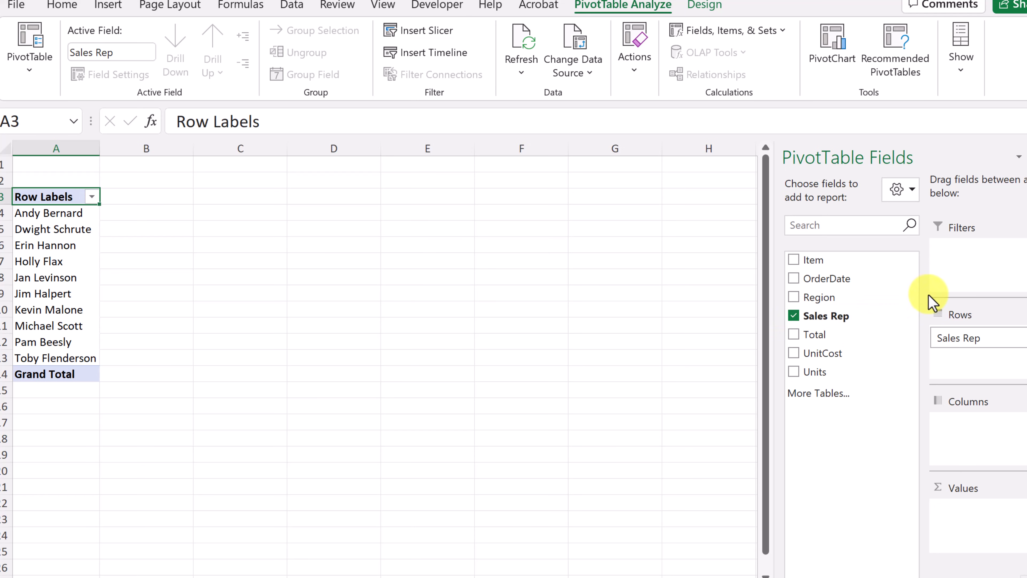
pyautogui.moveTo(958, 337); pyautogui.dragTo(959, 434)
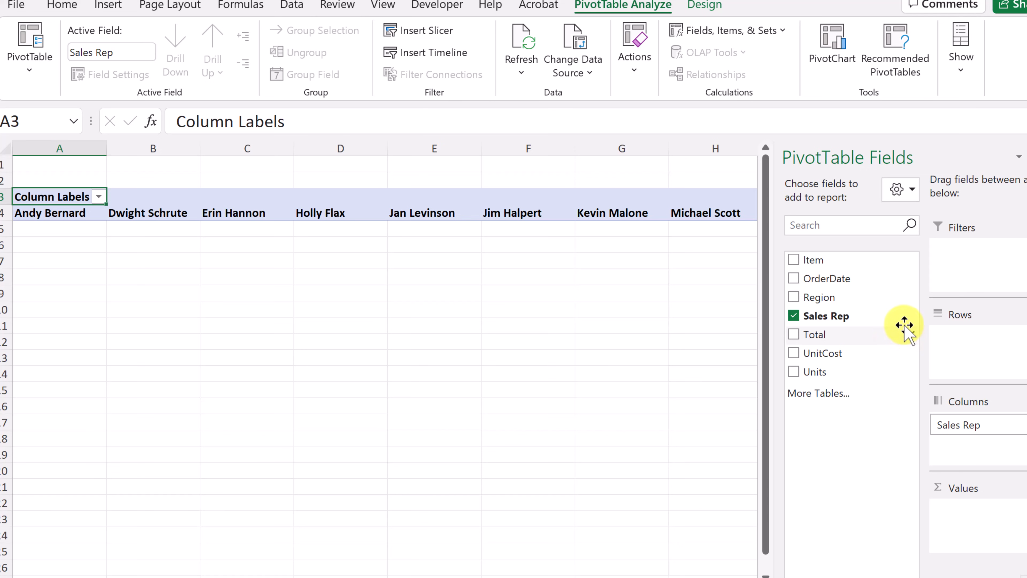
# Try Total, UnitCost and Units as summed values in the PivotTable and remove each of them.
pyautogui.click(794, 335)
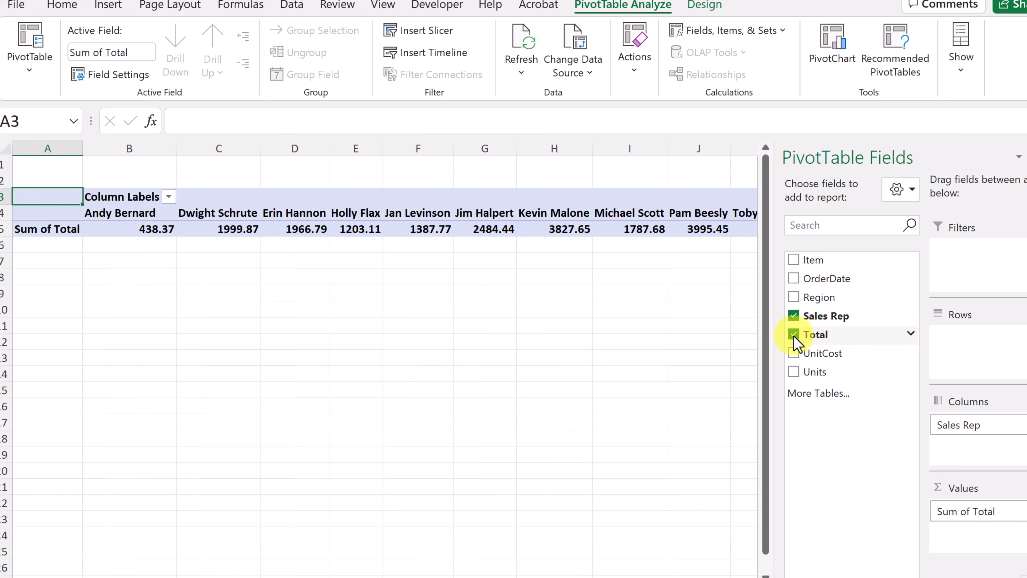
pyautogui.click(794, 354)
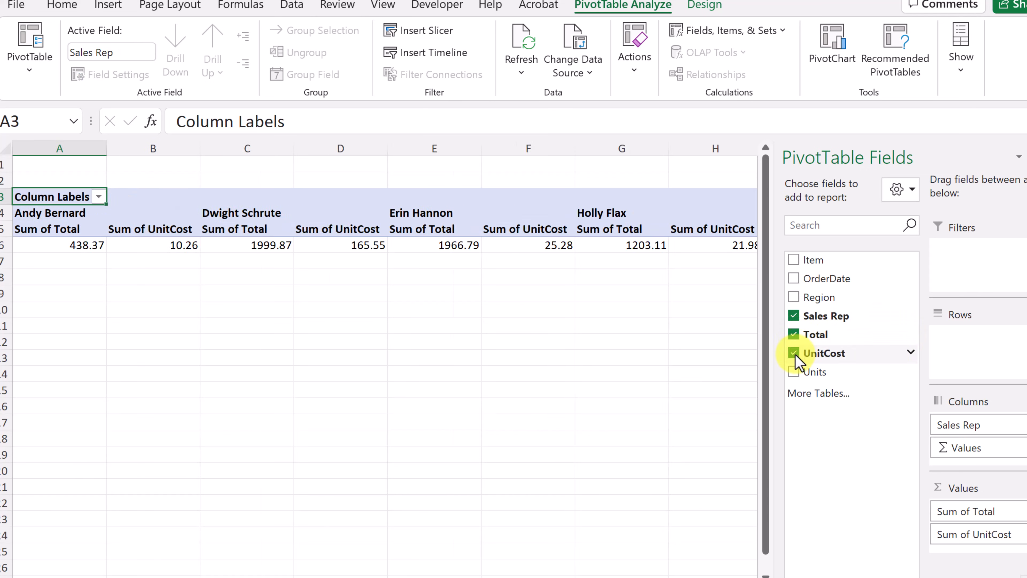
pyautogui.click(794, 353)
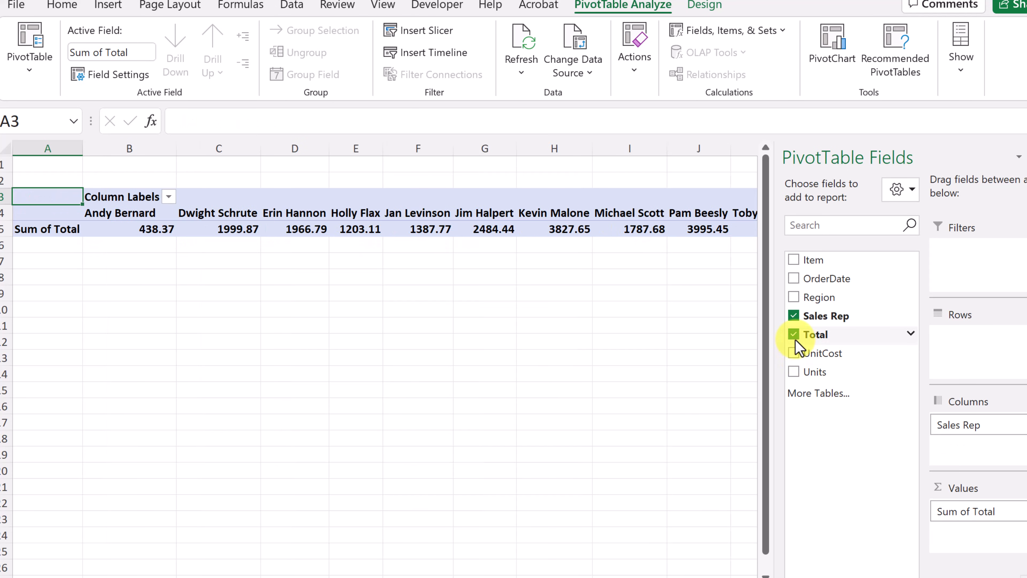
pyautogui.click(794, 341)
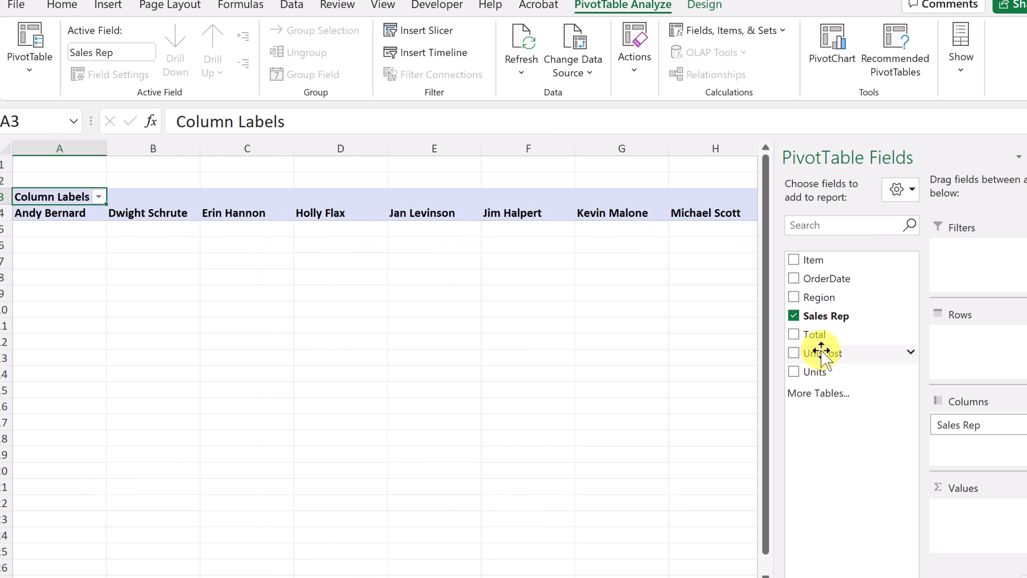
pyautogui.click(794, 372)
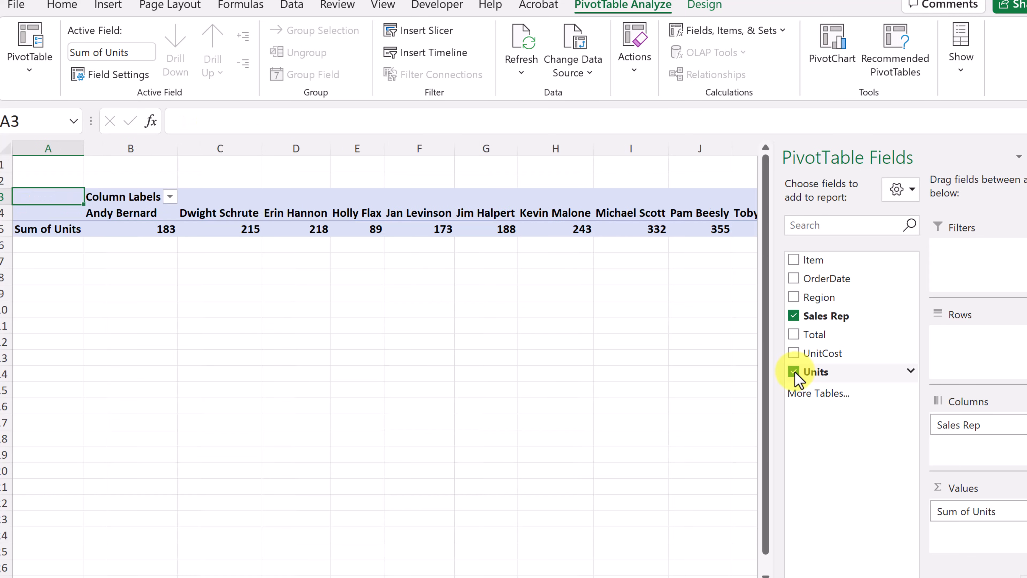
pyautogui.click(793, 372)
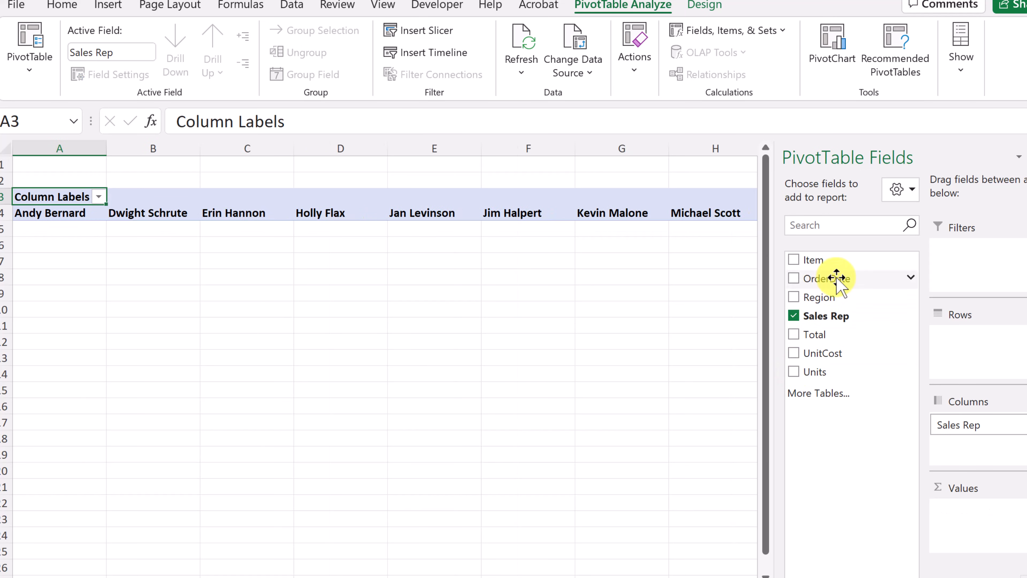
# Add Item as the row field and the sum of Units as the values of the PivotTable.
pyautogui.click(794, 260)
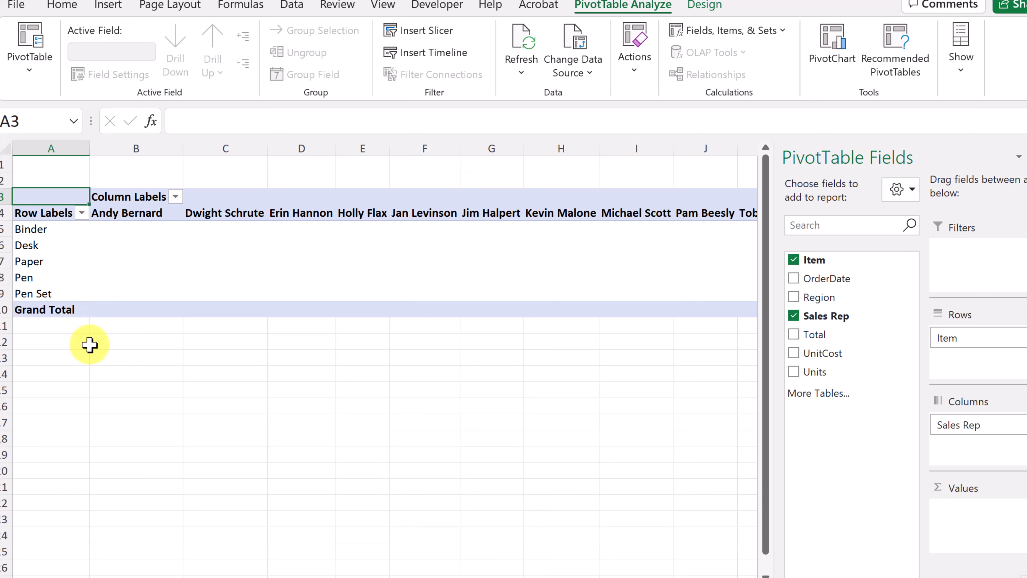
pyautogui.click(792, 372)
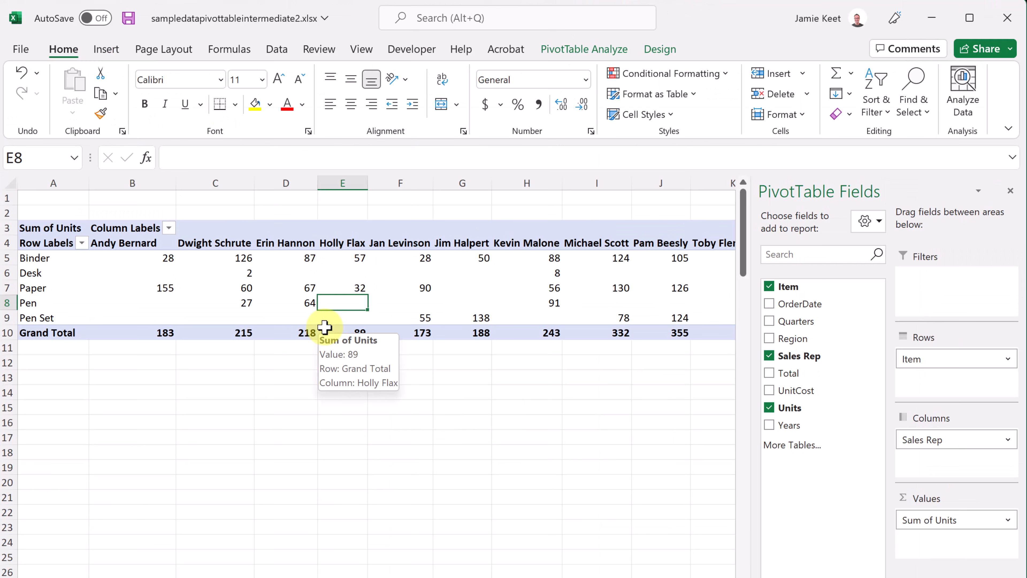
# Hide and redisplay the PivotTable field list, and add Region as a second row field beneath Item.
pyautogui.click(300, 398)
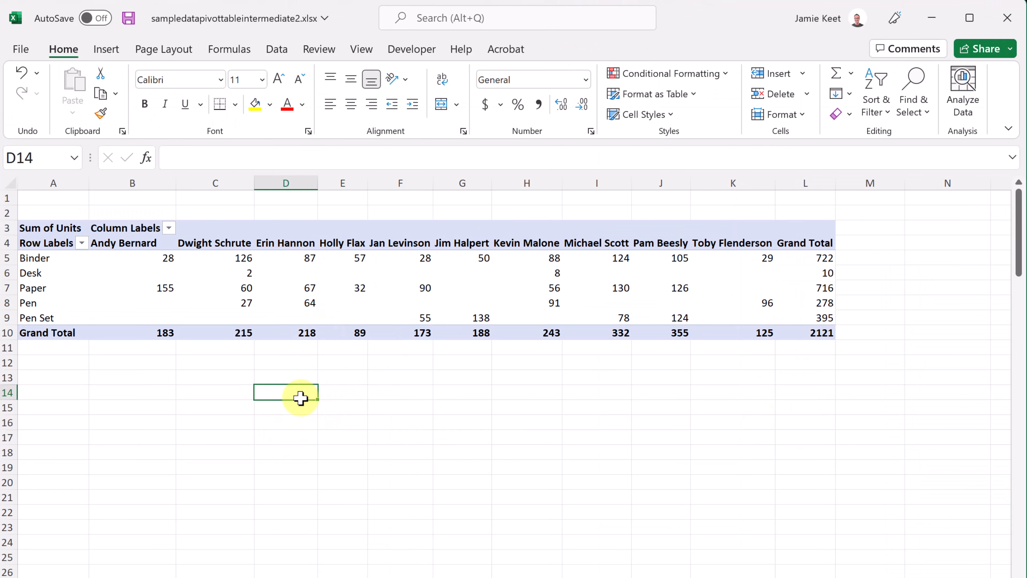
pyautogui.click(300, 290)
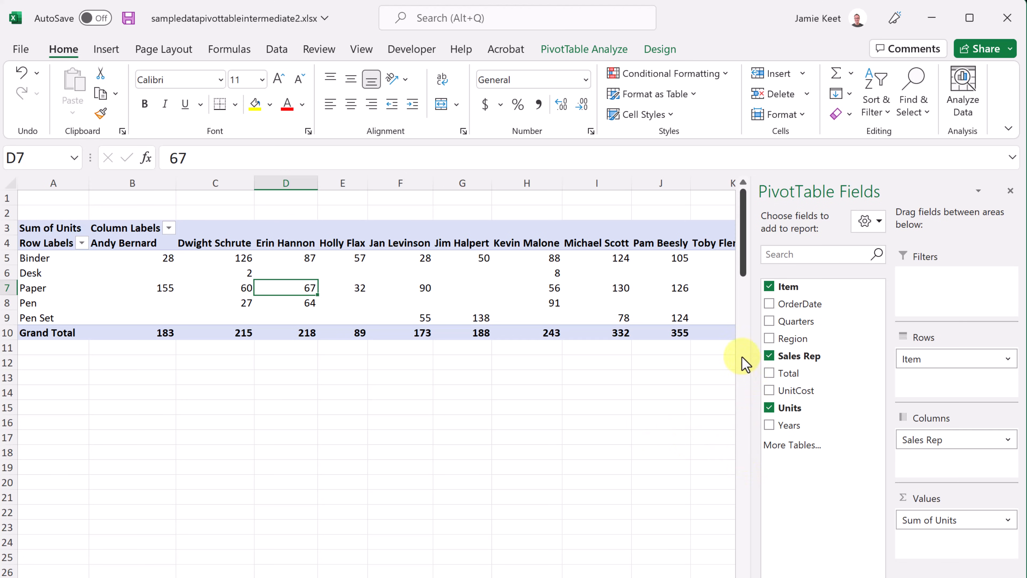
pyautogui.click(769, 339)
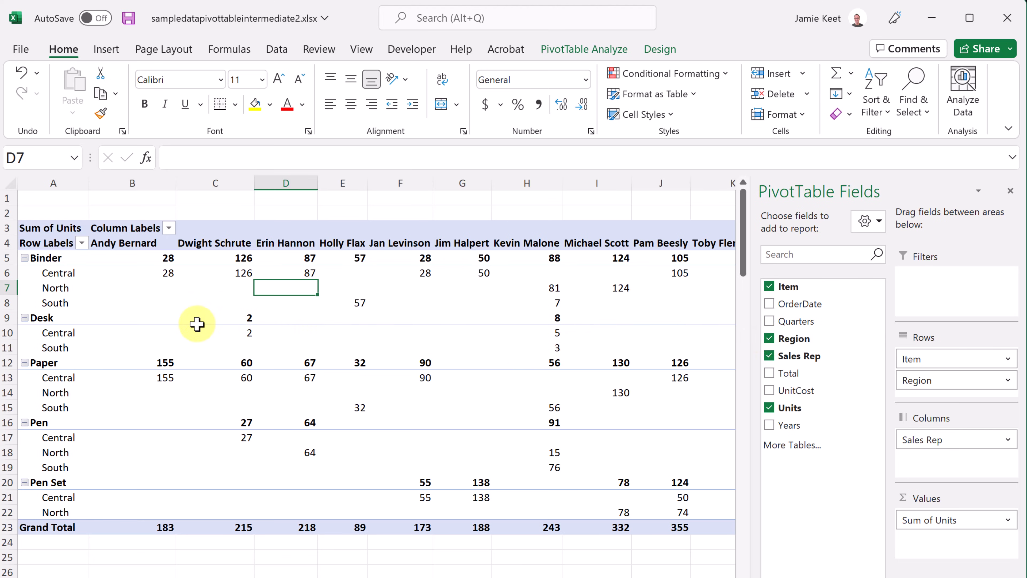
pyautogui.moveTo(241, 332)
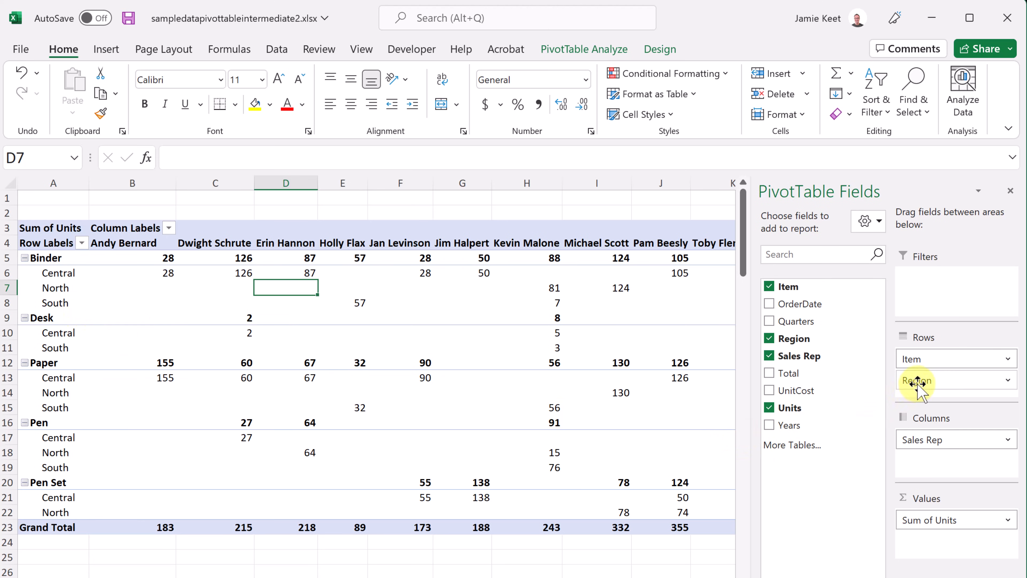
# Move the Region field from the Rows area to the Columns area beneath Sales Rep.
pyautogui.moveTo(918, 382); pyautogui.dragTo(942, 445)
pyautogui.moveTo(922, 457); pyautogui.dragTo(923, 458)
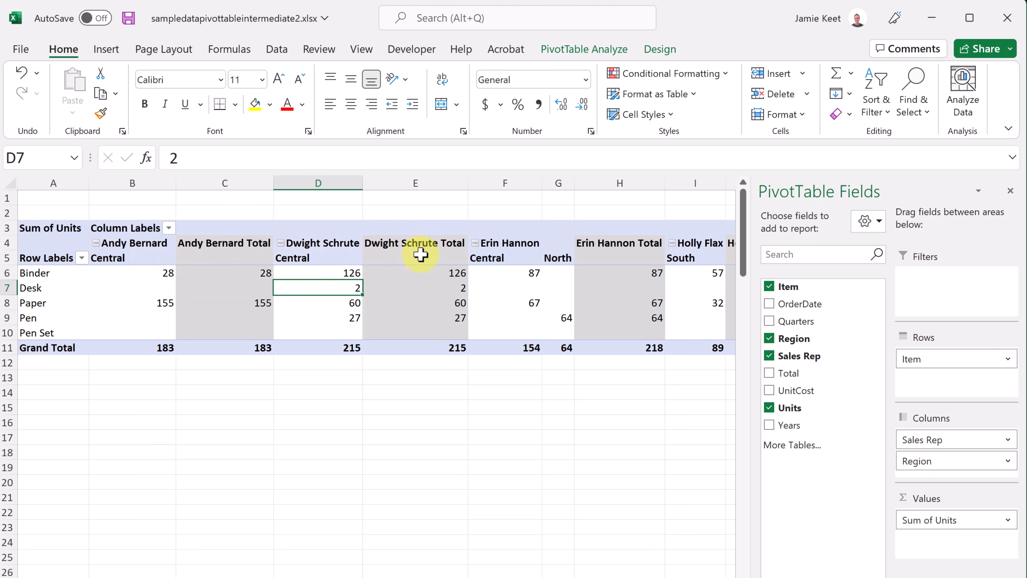
pyautogui.moveTo(496, 273)
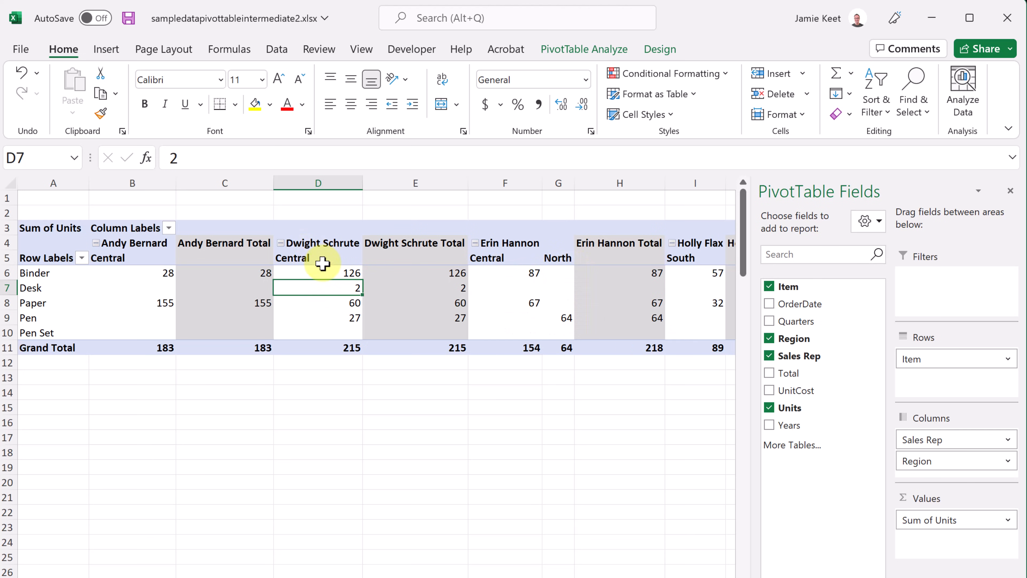
pyautogui.moveTo(323, 264)
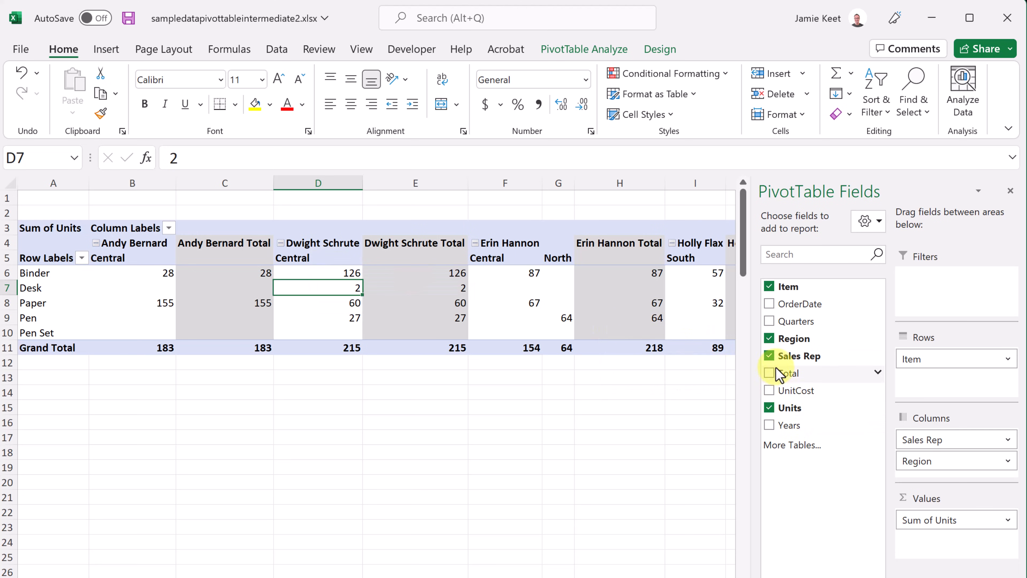
# Remove Region from the PivotTable, and try Quarters as a row field beneath Item before removing it again.
pyautogui.click(769, 340)
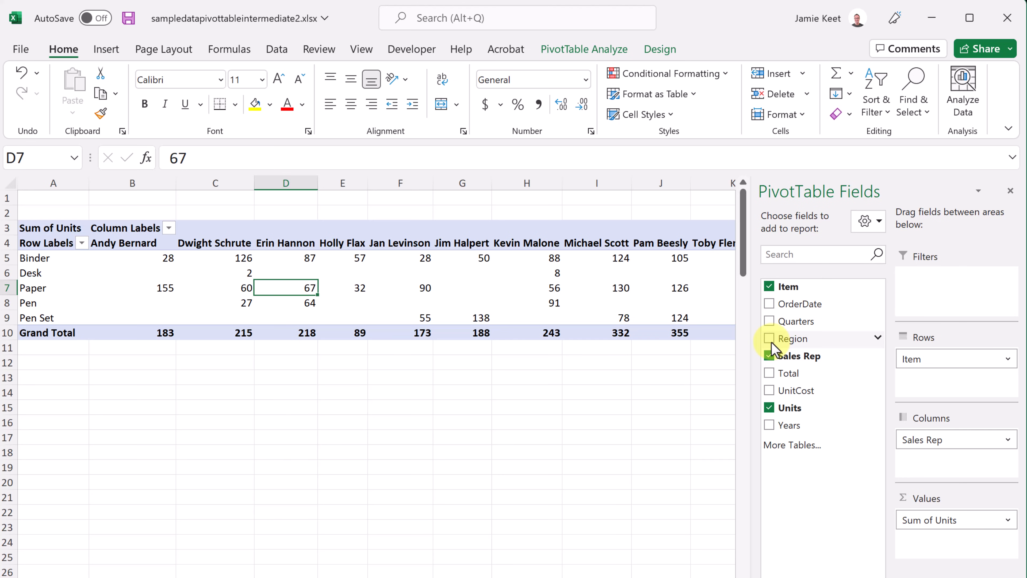
pyautogui.click(769, 322)
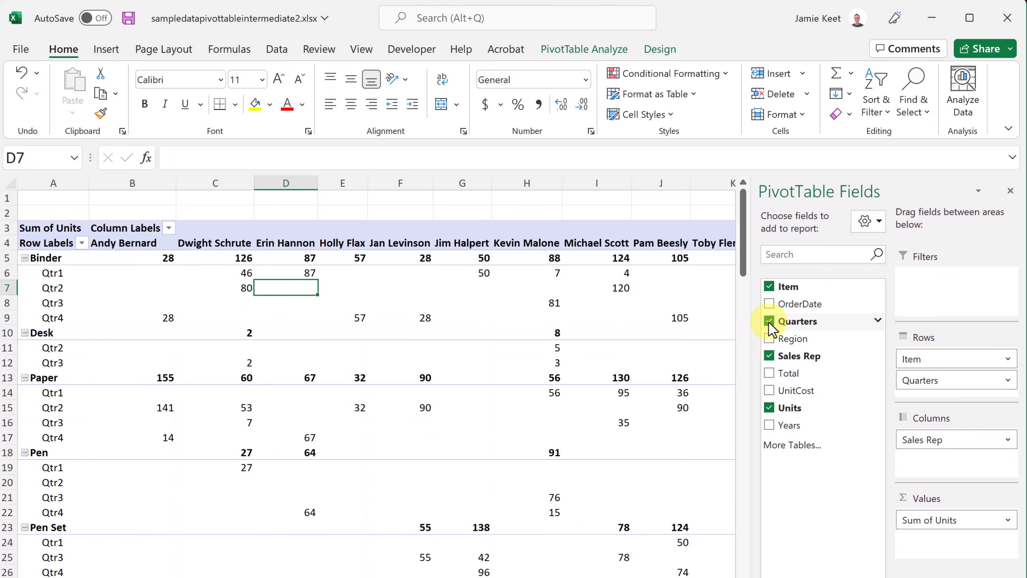
pyautogui.click(769, 322)
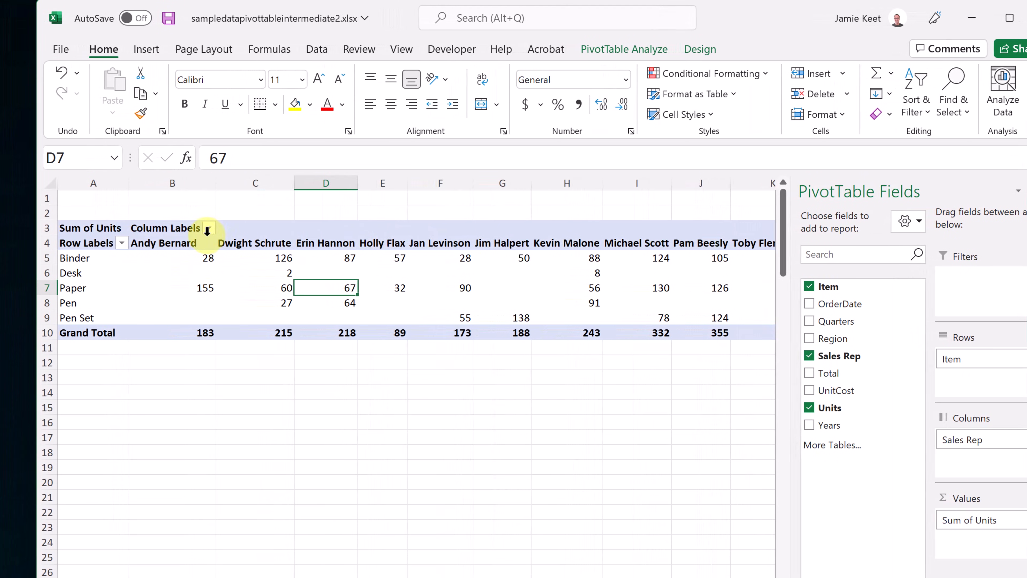
# Filter the PivotTable's column labels to show only the second and sixth sales reps in the list.
pyautogui.click(208, 229)
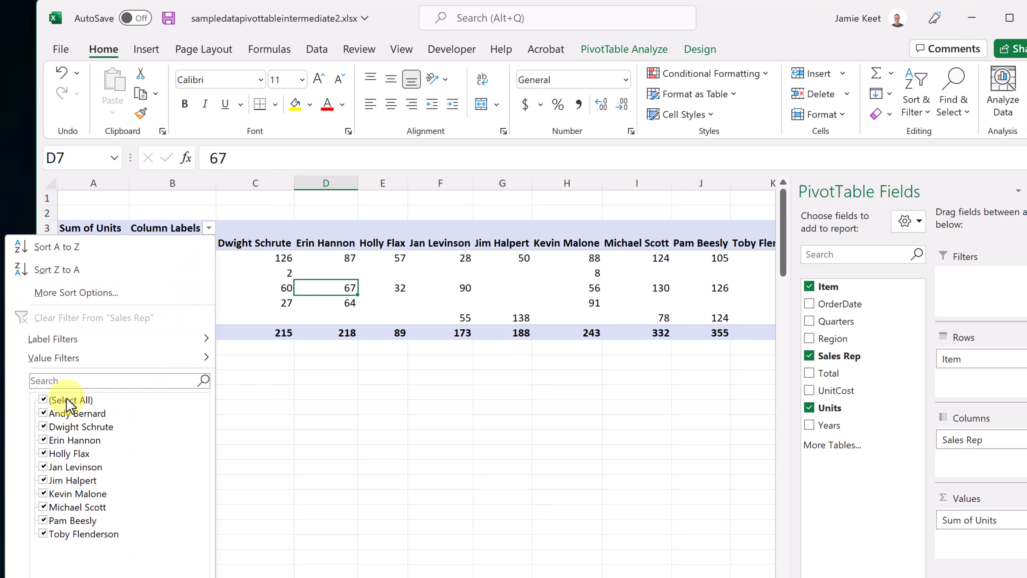
pyautogui.click(44, 400)
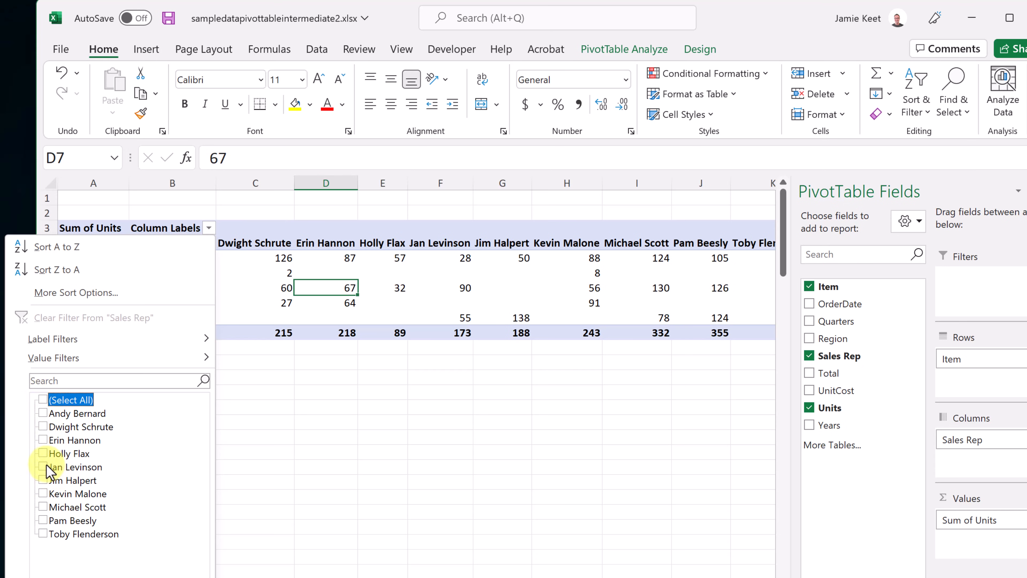
pyautogui.click(43, 427)
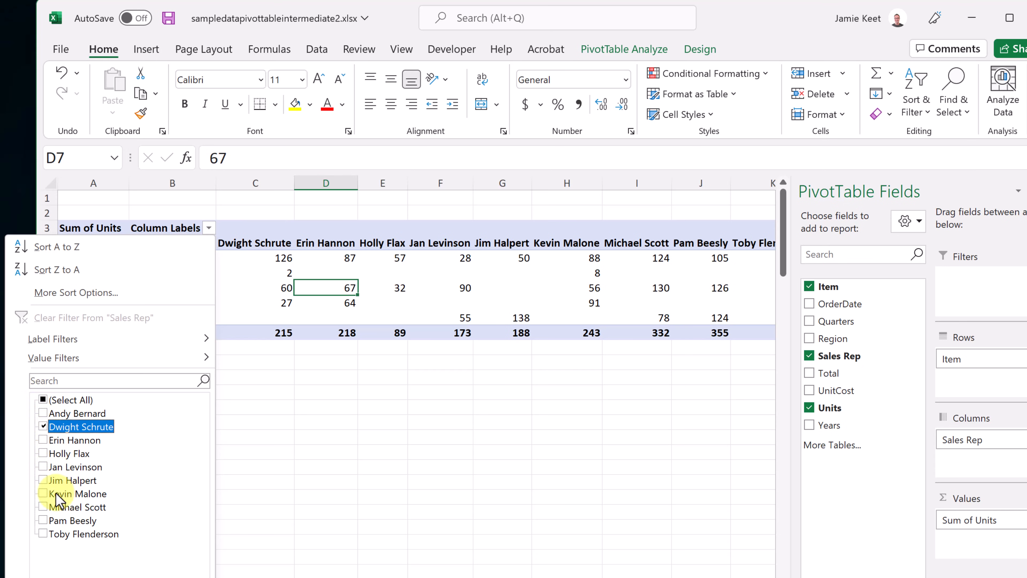
pyautogui.click(43, 480)
pyautogui.click(91, 577)
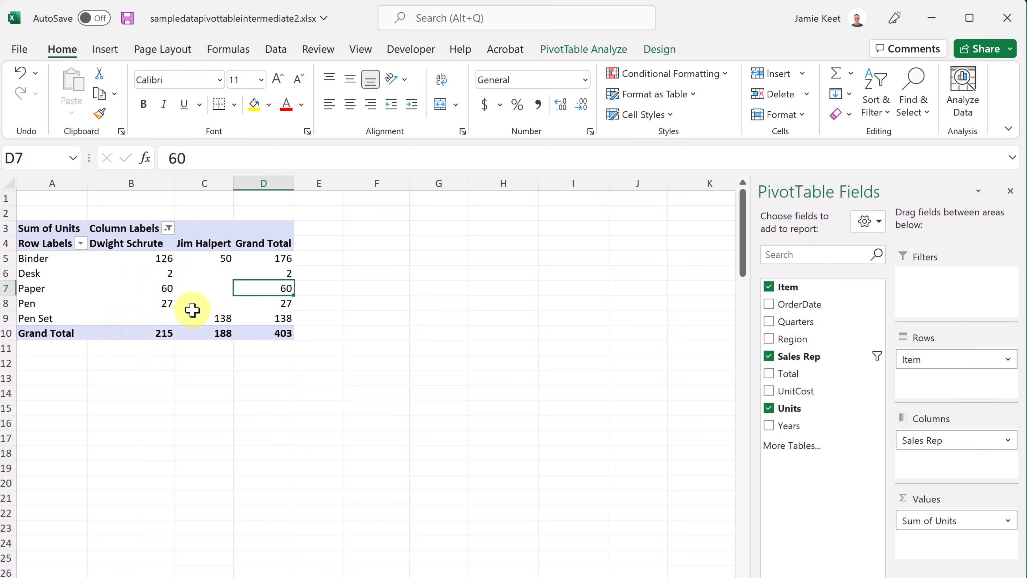
pyautogui.moveTo(175, 278)
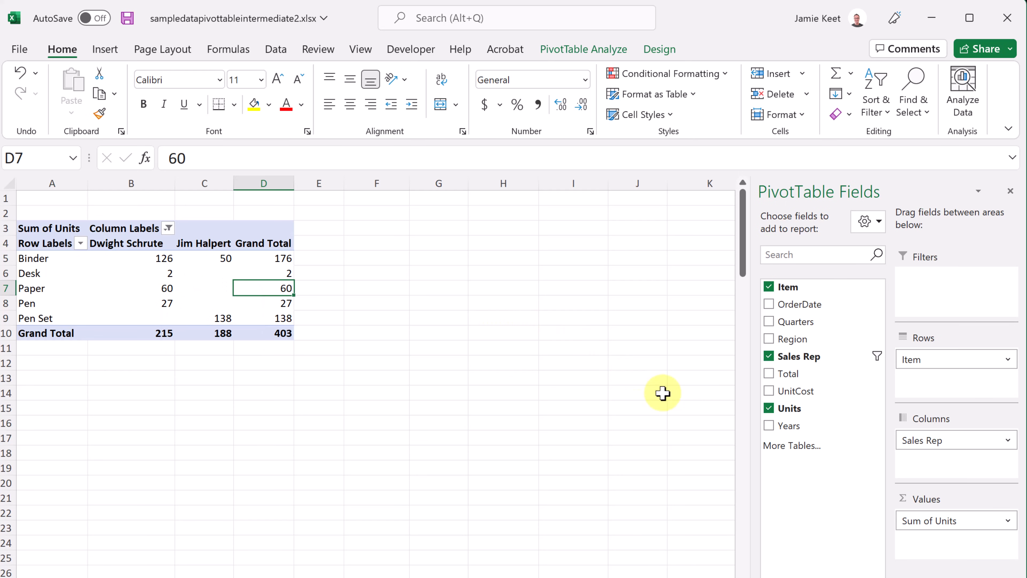
# Try the sum of Total as a second value and remove it, and reset the column labels filter to all sales reps.
pyautogui.click(768, 373)
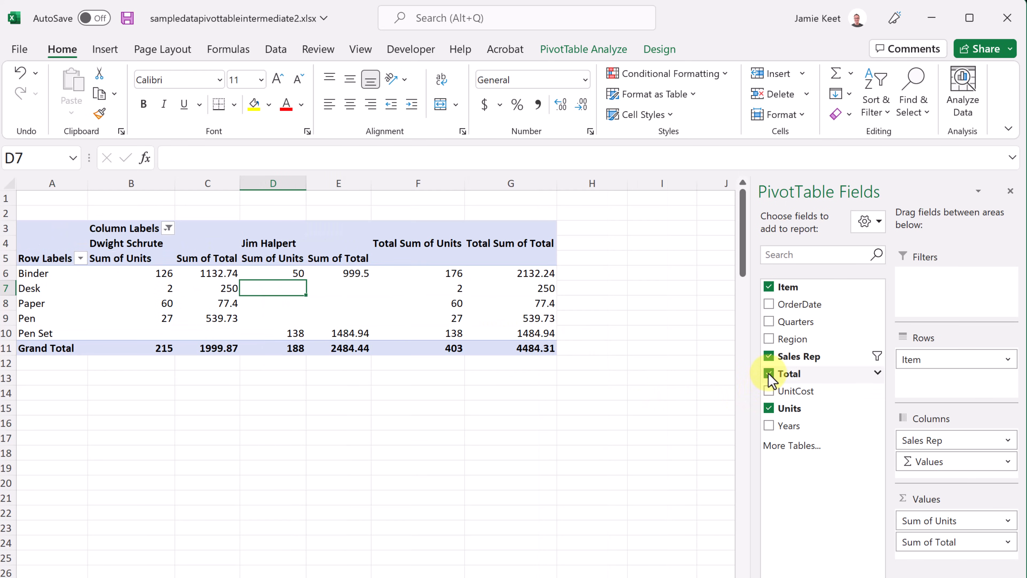
pyautogui.click(768, 374)
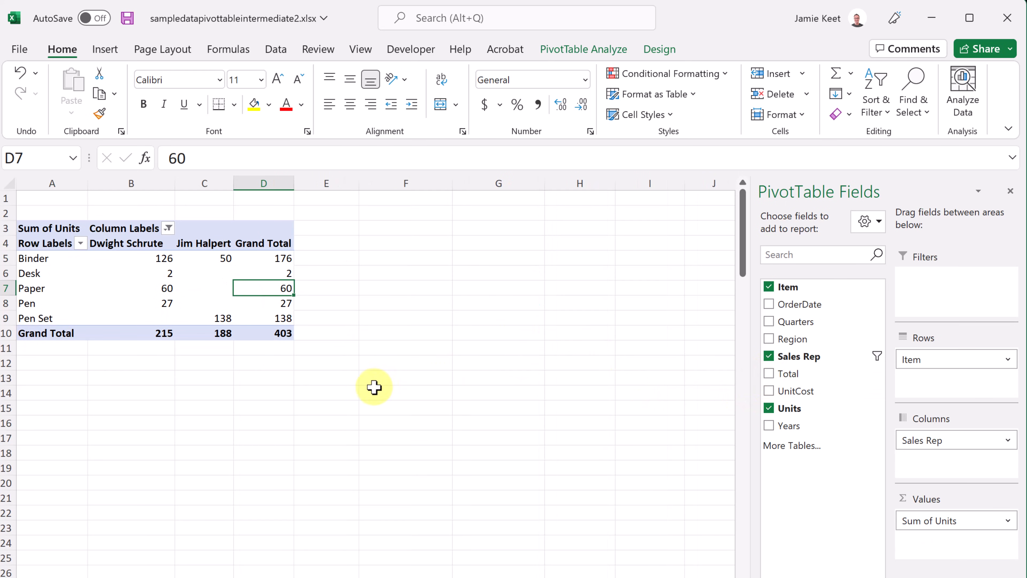
pyautogui.click(168, 228)
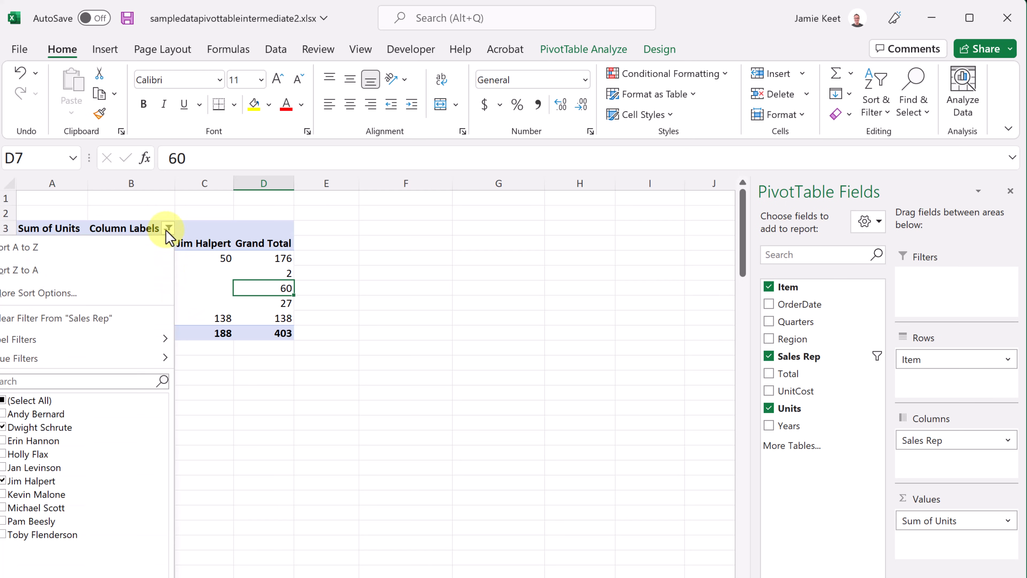
pyautogui.click(3, 401)
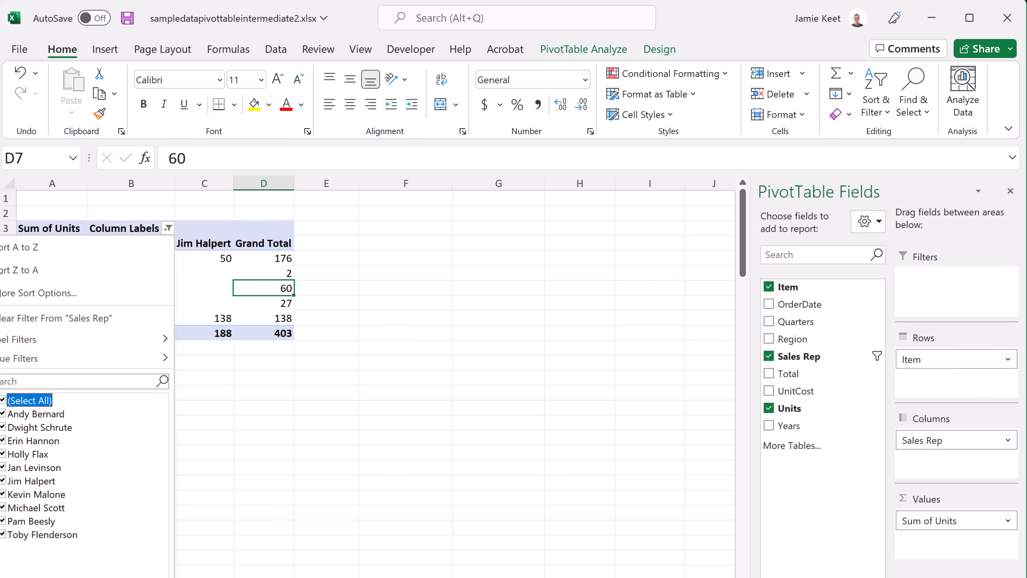
pyautogui.press('Return')
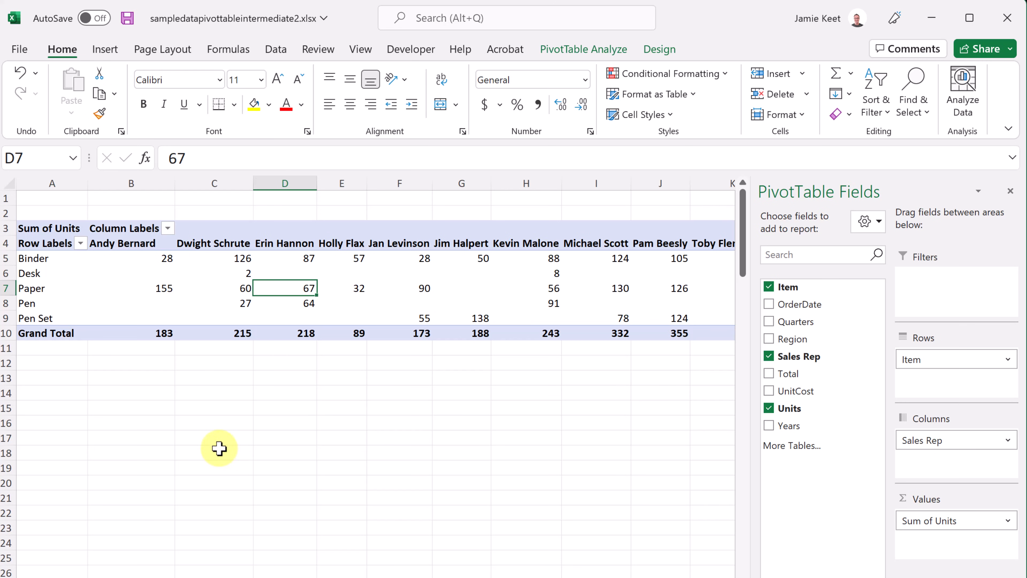
# Filter the PivotTable's row labels to show only Paper, and select its value for the second sales rep.
pyautogui.click(80, 243)
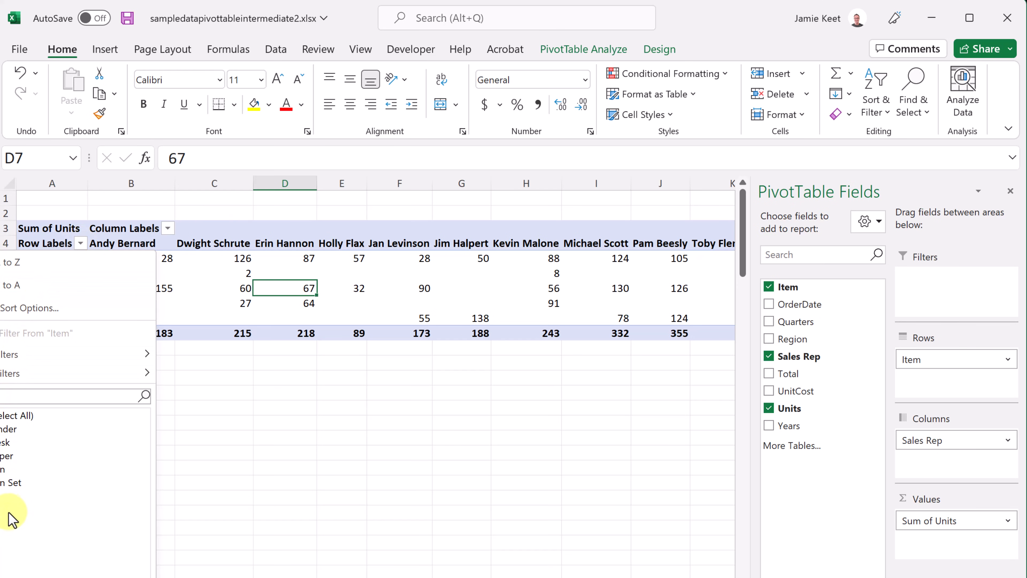
pyautogui.click(4, 415)
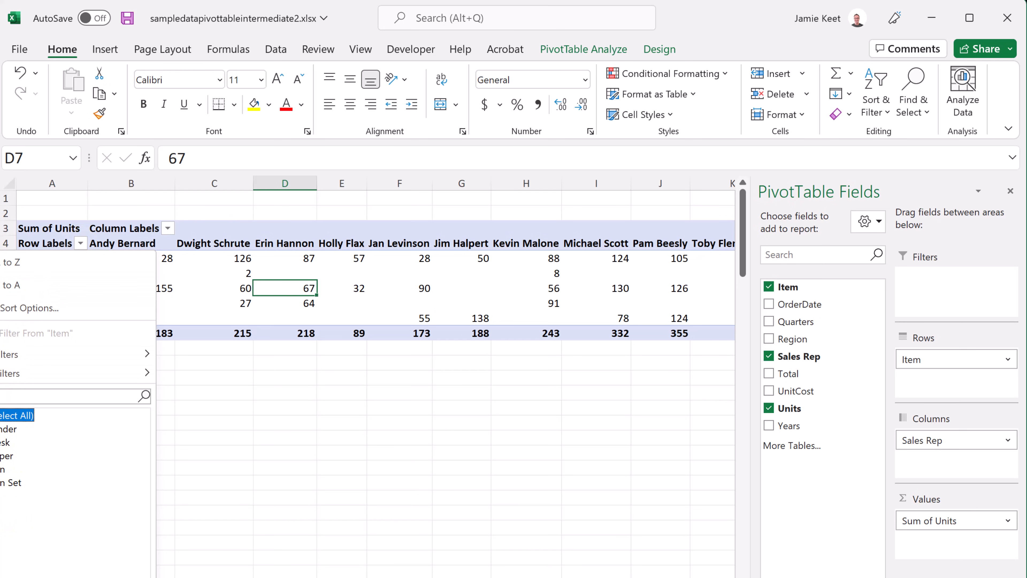
pyautogui.click(0, 455)
pyautogui.click(61, 576)
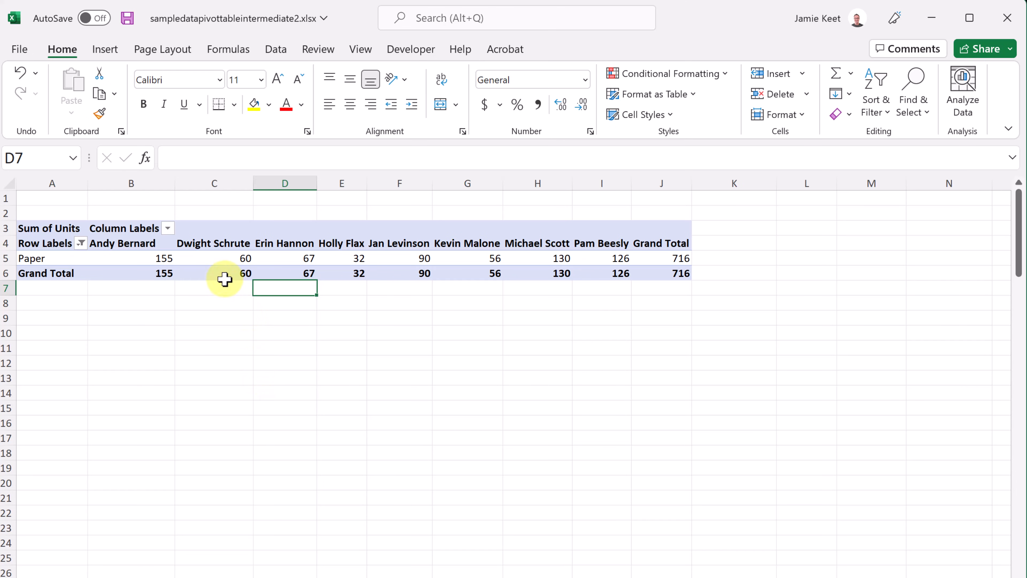
pyautogui.click(217, 258)
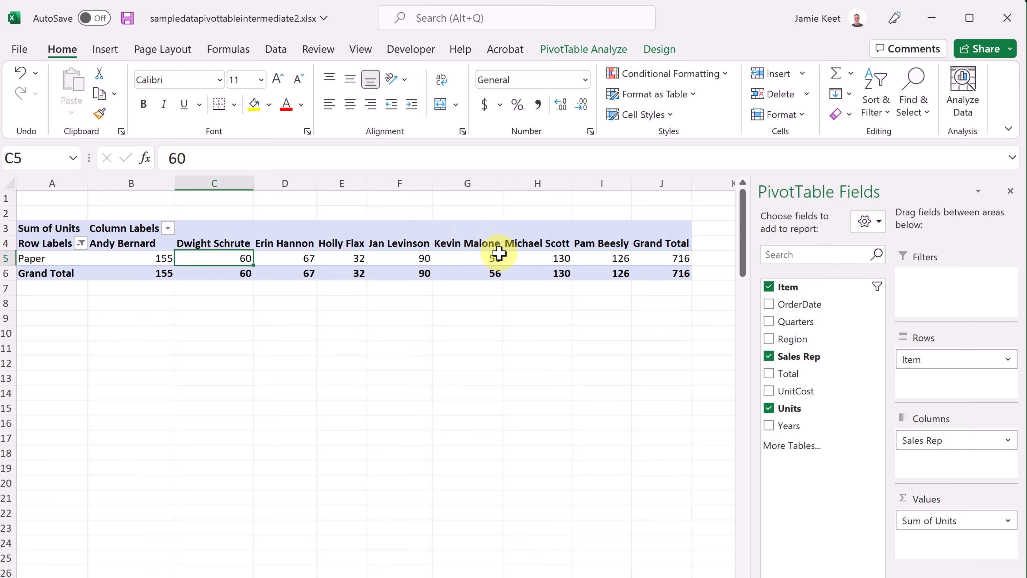
pyautogui.moveTo(556, 259)
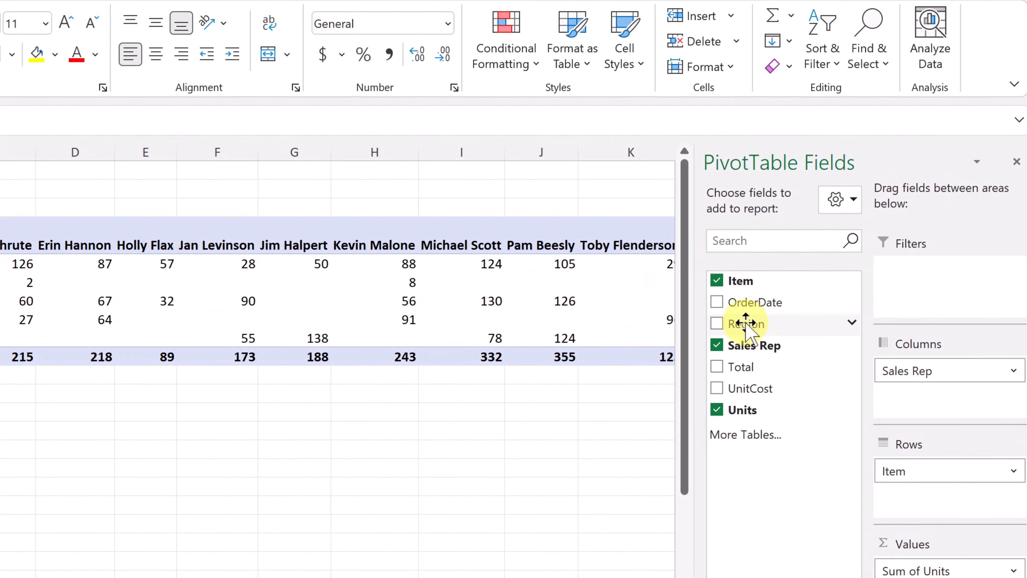
# Add Region to the Filters area of the PivotTable and filter the report to the Central region.
pyautogui.moveTo(746, 323); pyautogui.dragTo(893, 295)
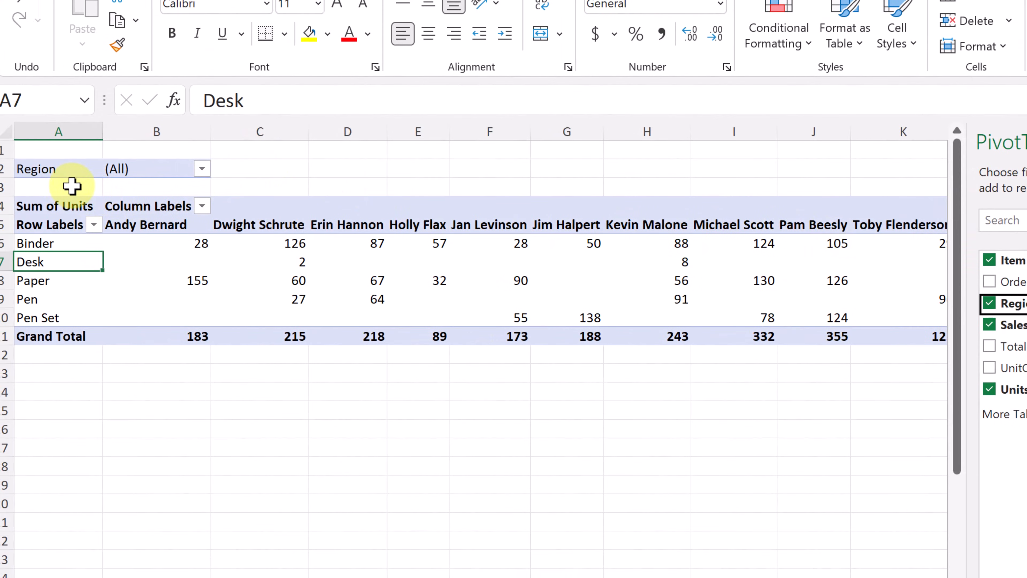
pyautogui.click(202, 168)
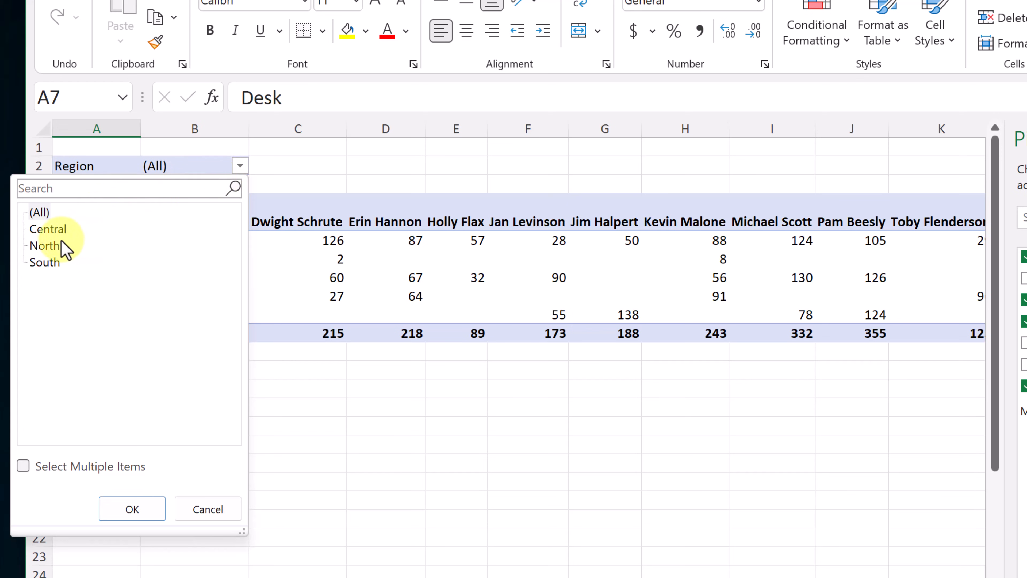
pyautogui.click(61, 229)
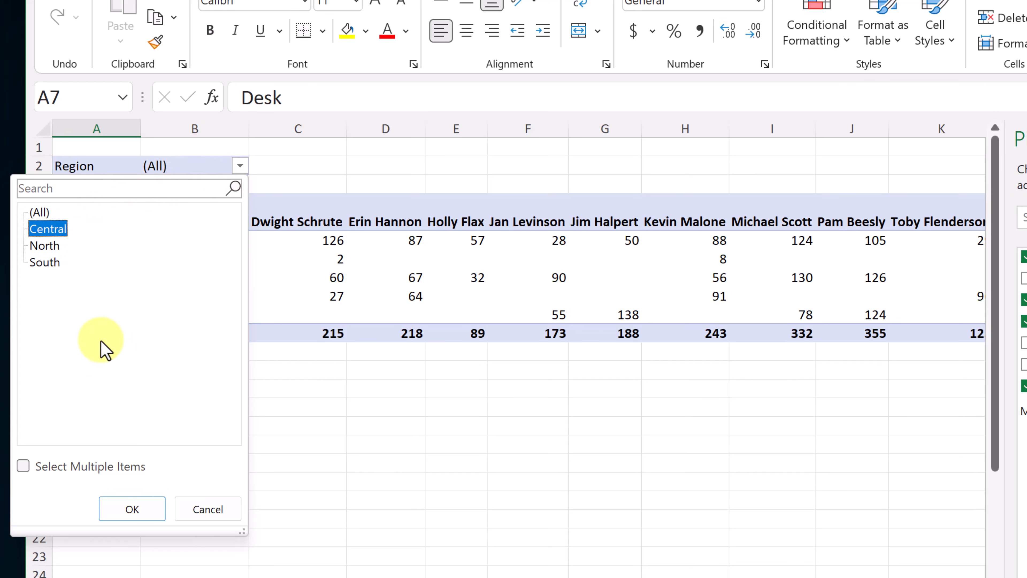
pyautogui.click(142, 511)
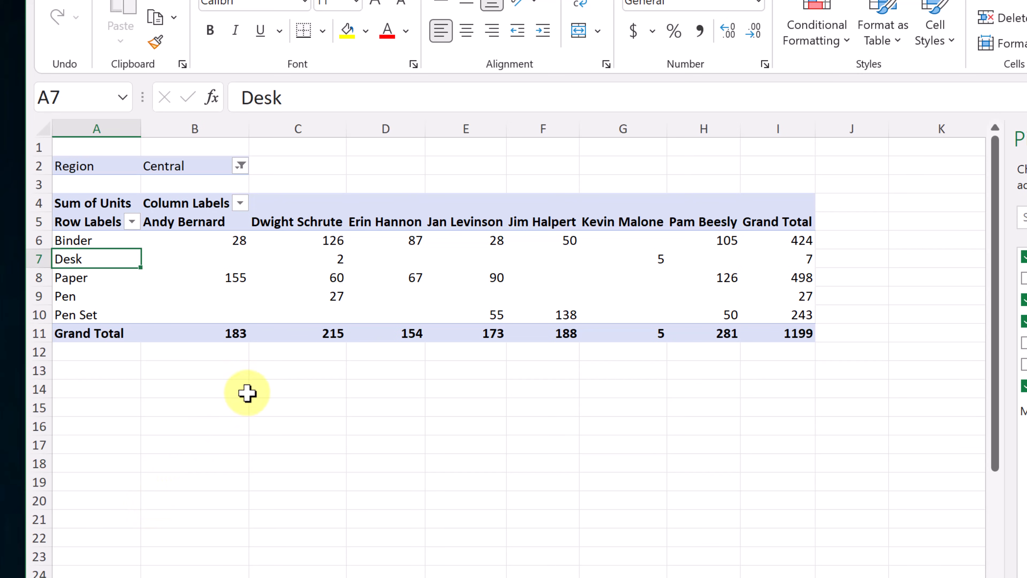
# Reset the Region report filter to (All) and move Sales Rep from the Columns area to the Filters area.
pyautogui.click(241, 166)
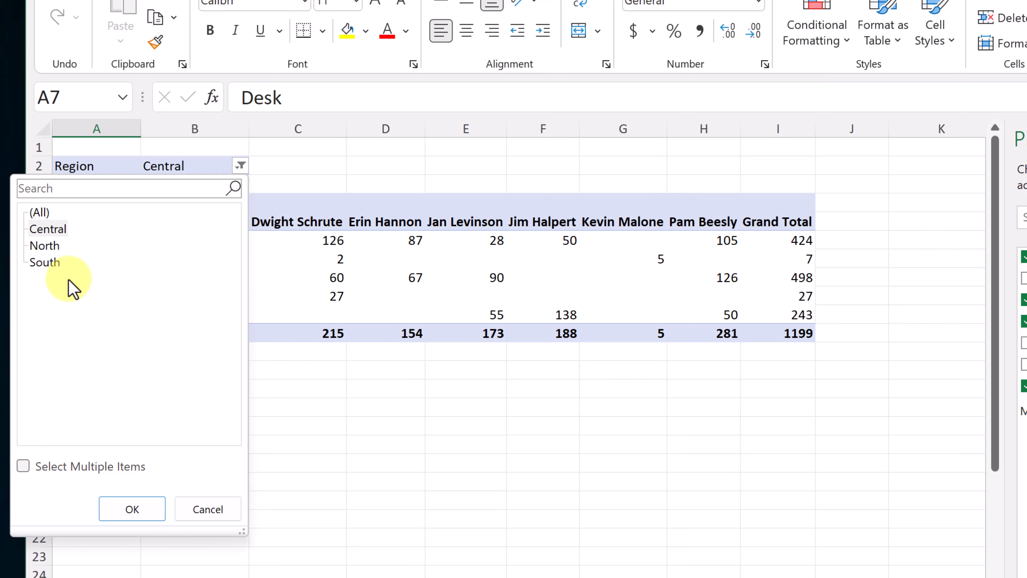
pyautogui.click(38, 212)
pyautogui.click(129, 509)
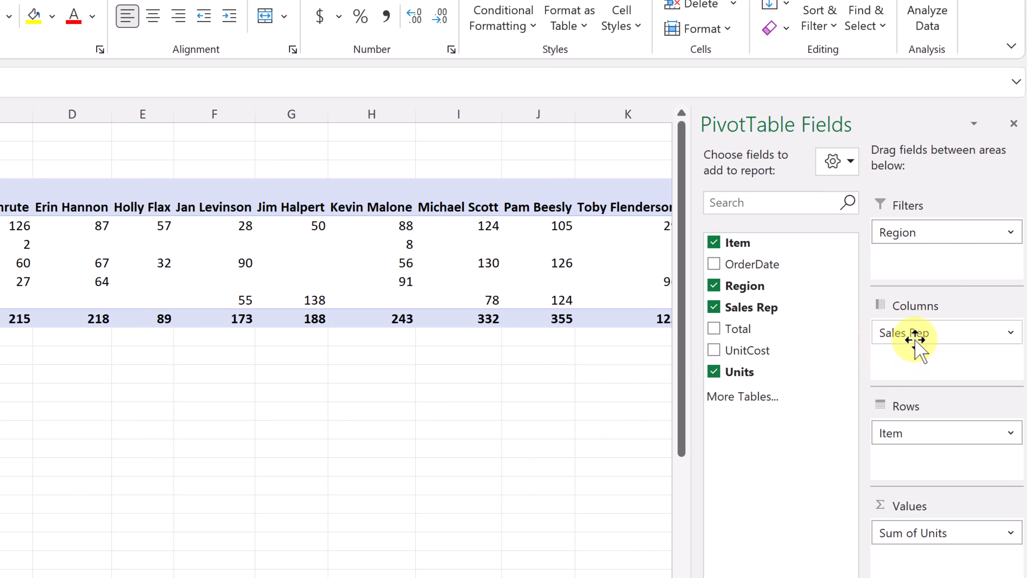
pyautogui.moveTo(914, 339); pyautogui.dragTo(934, 262)
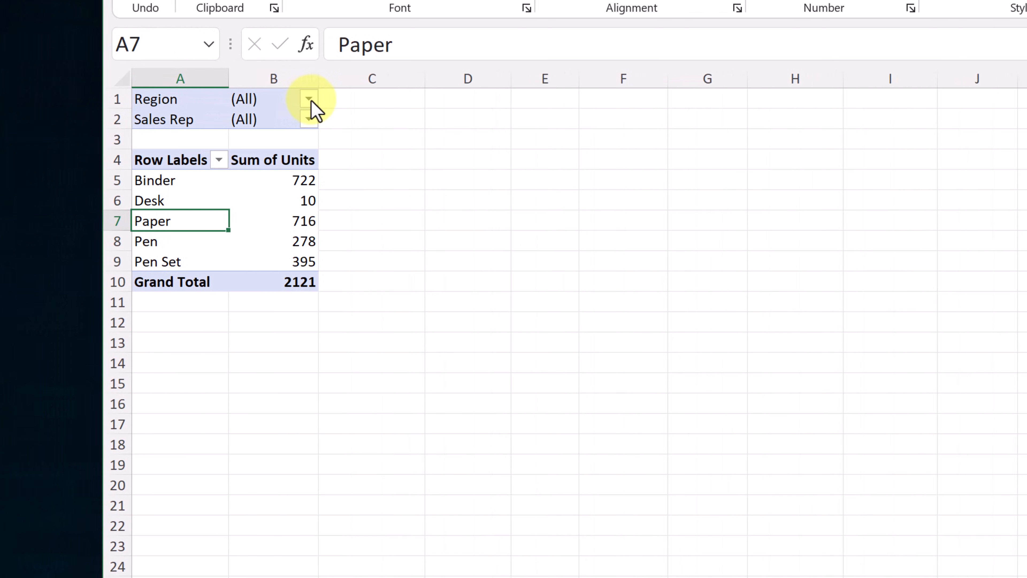
# Set the Region report filter to North and the Sales Rep report filter to the ninth rep in the list.
pyautogui.click(189, 99)
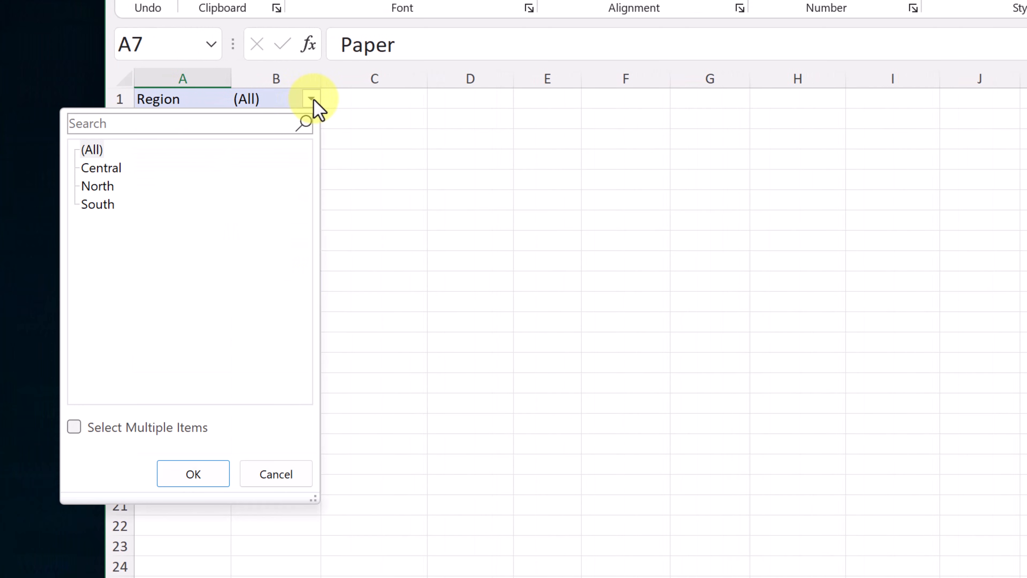
pyautogui.click(104, 189)
pyautogui.click(193, 473)
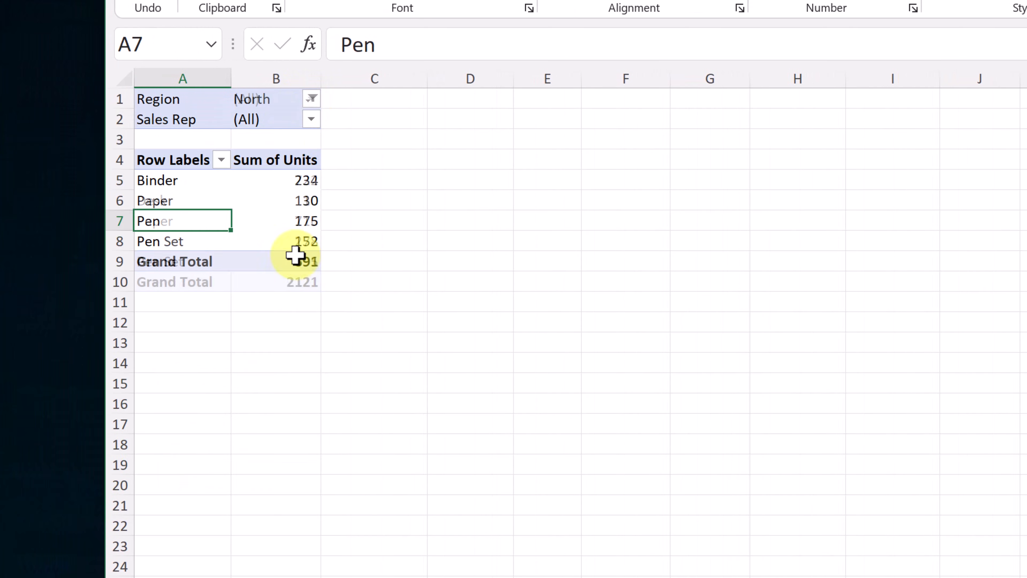
pyautogui.click(311, 121)
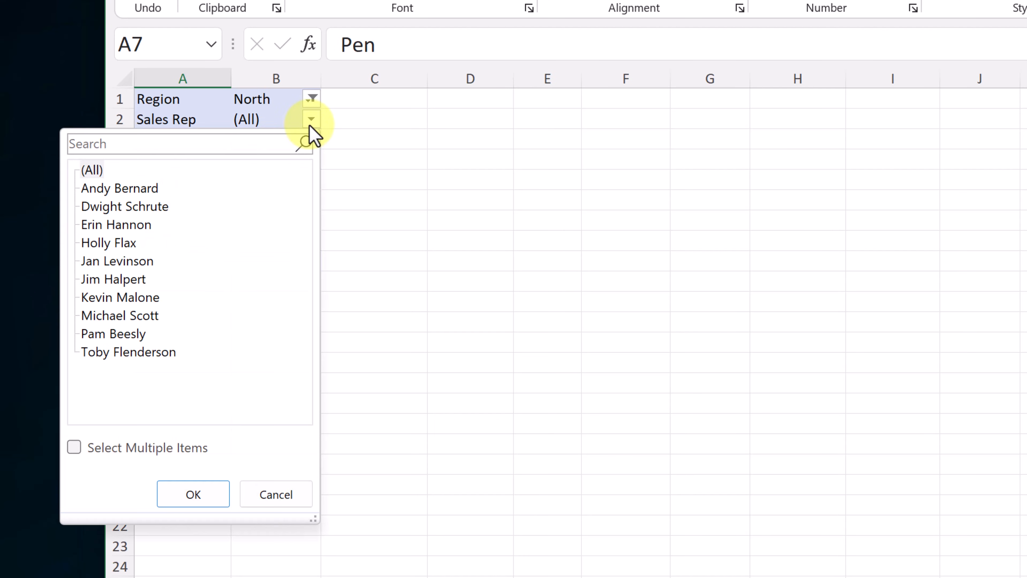
pyautogui.click(140, 334)
pyautogui.click(194, 494)
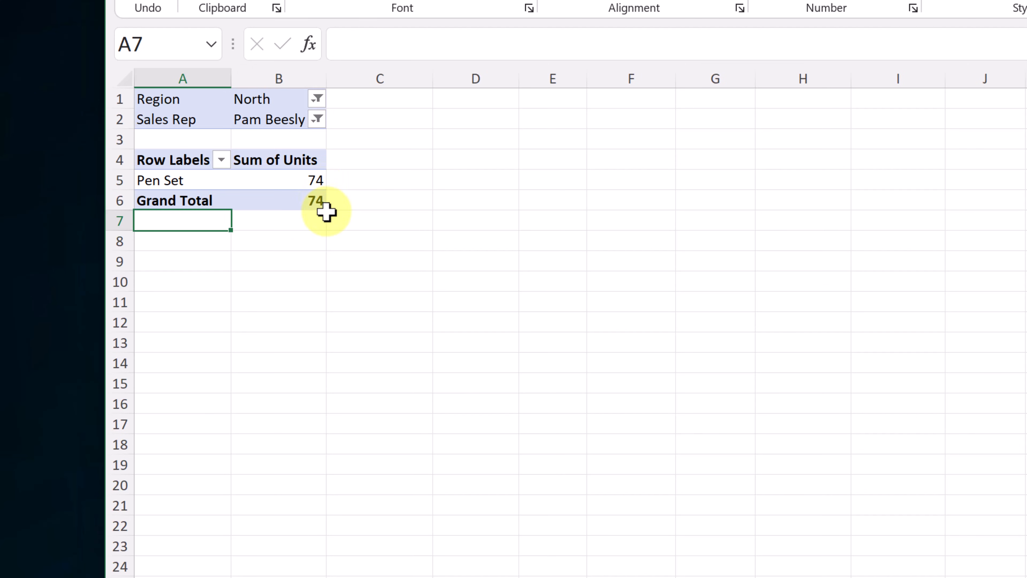
# Change the Region report filter to South.
pyautogui.click(317, 99)
pyautogui.click(105, 205)
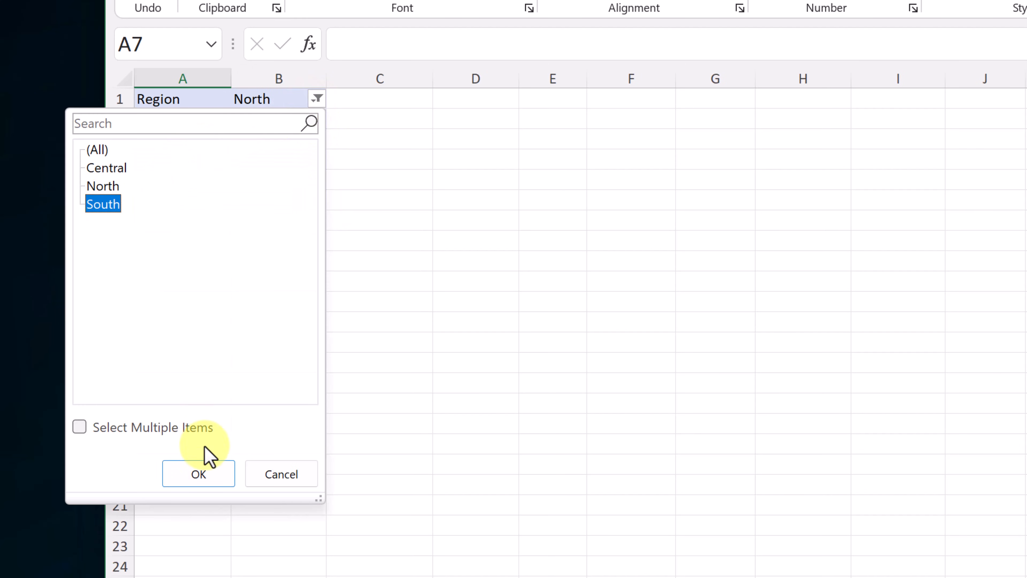
pyautogui.click(212, 480)
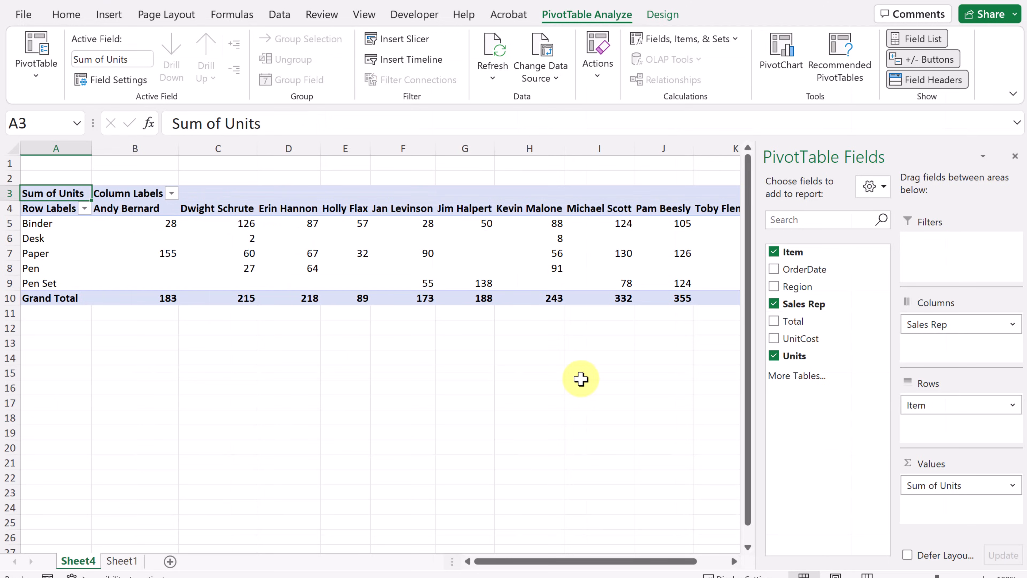
# Remove the Item and Sales Rep fields from the PivotTable.
pyautogui.click(774, 252)
pyautogui.click(773, 303)
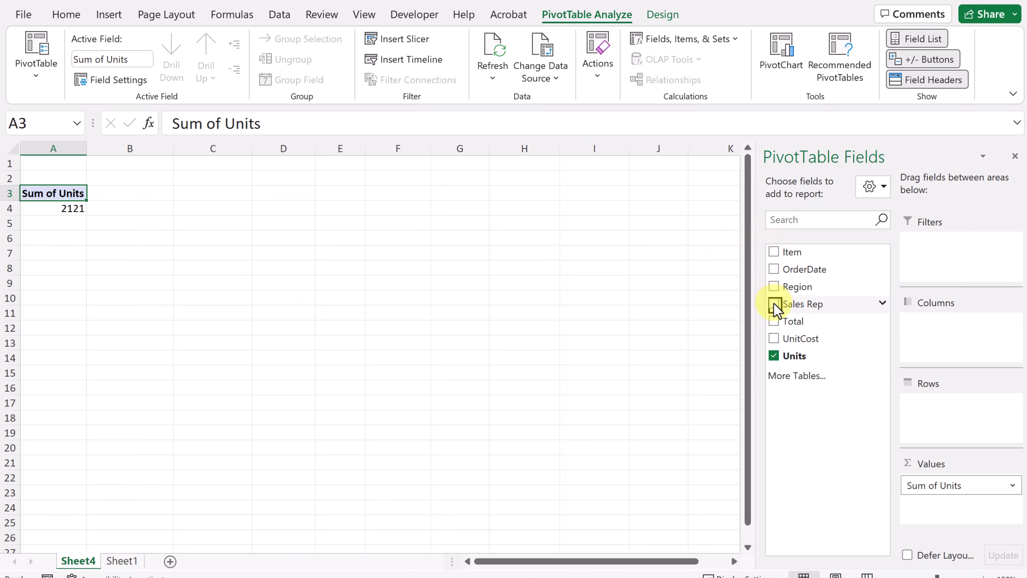
# Rebuild the PivotTable with Total as the value instead of Units, Item in Rows and Sales Rep in Filters.
pyautogui.click(773, 356)
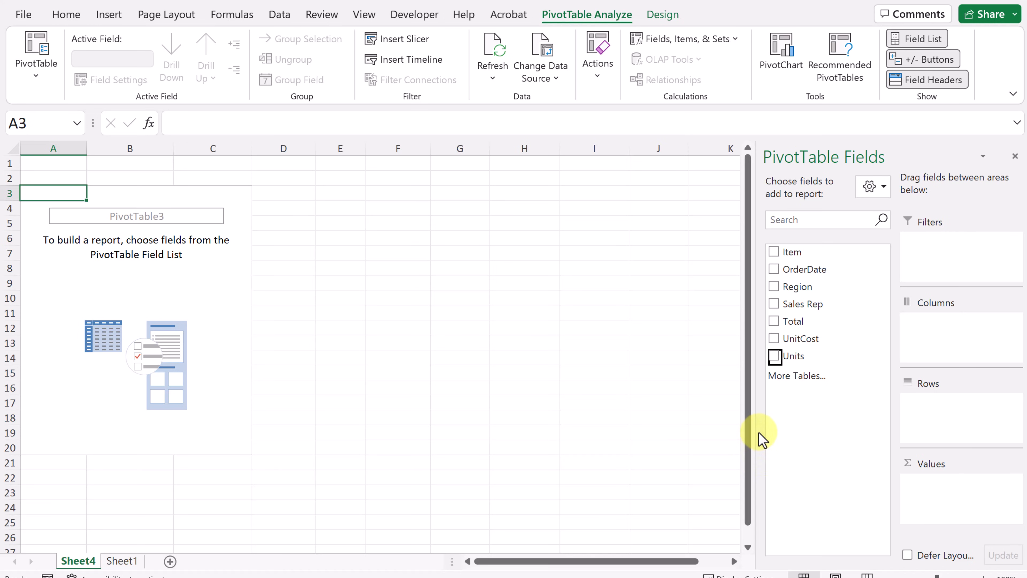
pyautogui.click(773, 322)
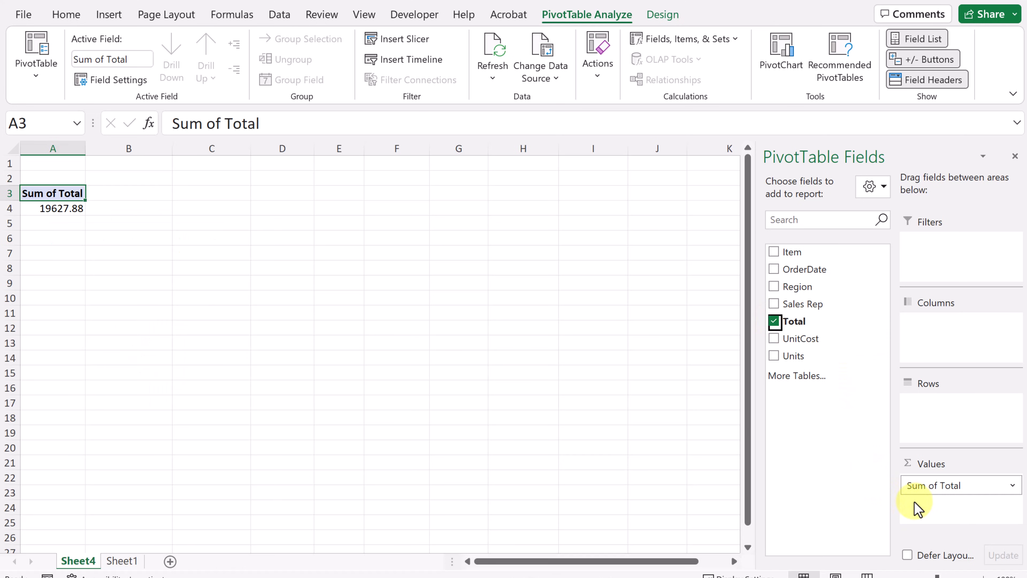
pyautogui.click(773, 252)
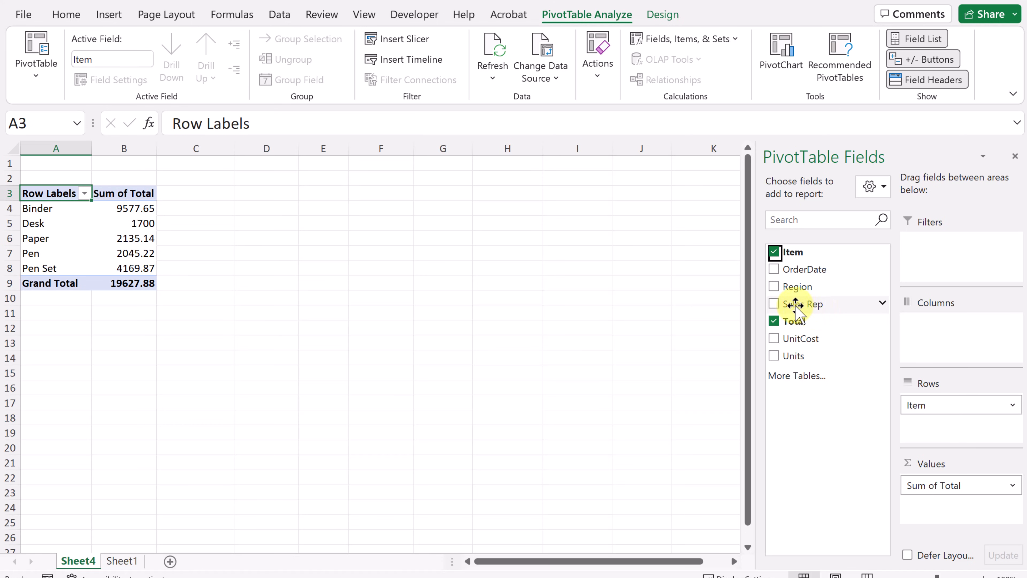
pyautogui.moveTo(795, 306); pyautogui.dragTo(930, 255)
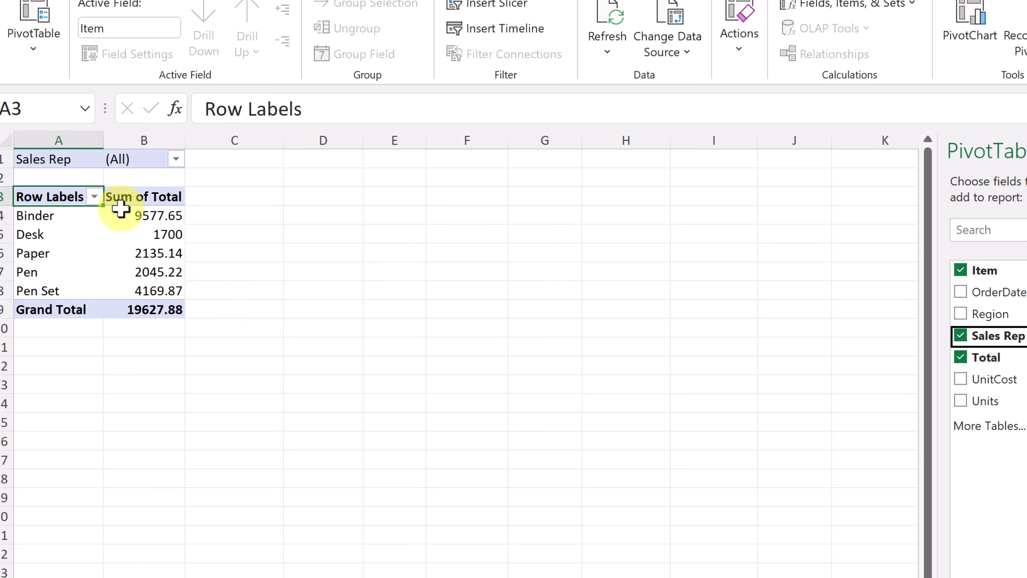
# Set the number format of the Sum of Total values to Currency with the $ symbol and 2 decimal places.
pyautogui.click(150, 217)
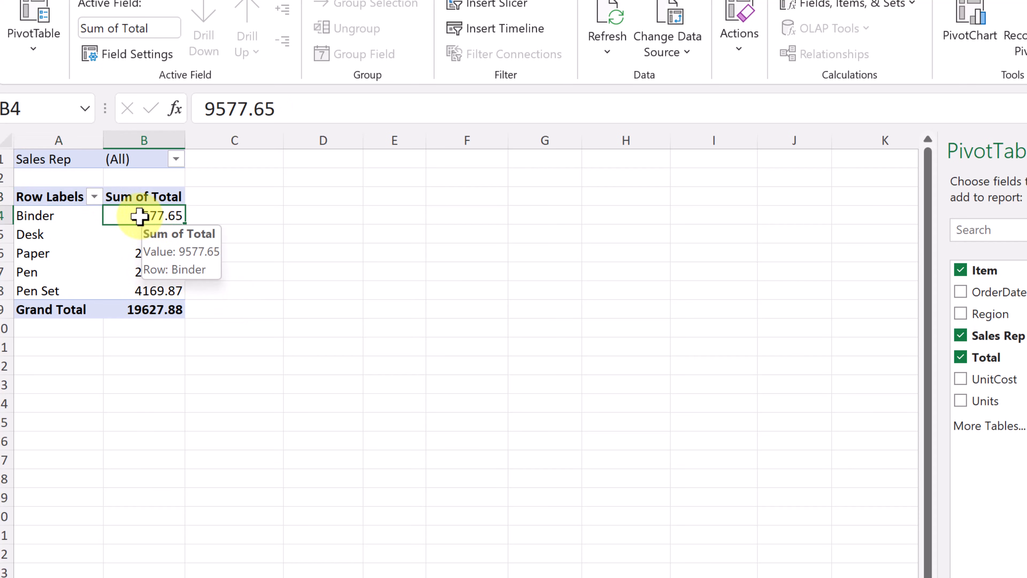
pyautogui.rightClick(139, 217)
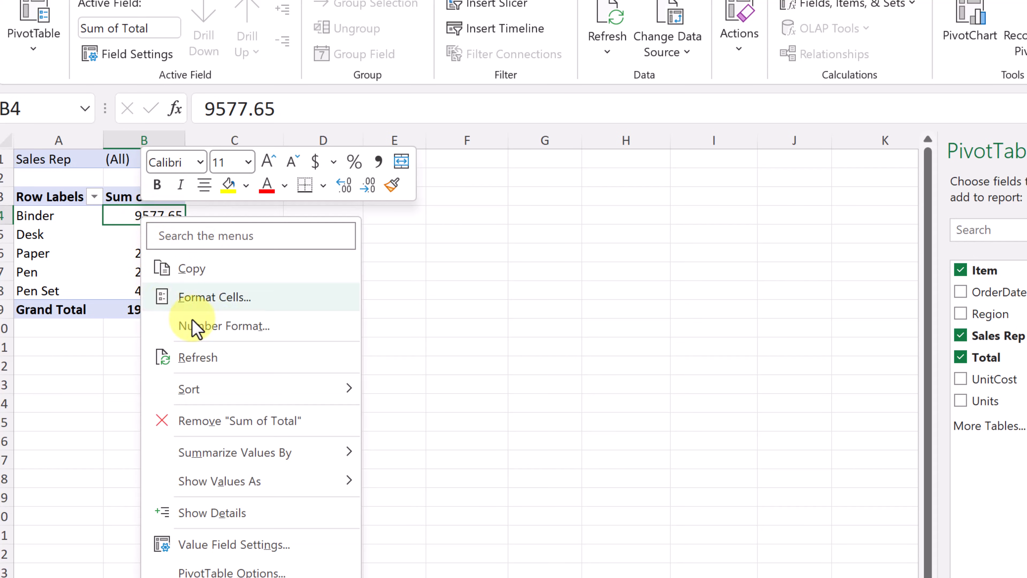
pyautogui.click(230, 333)
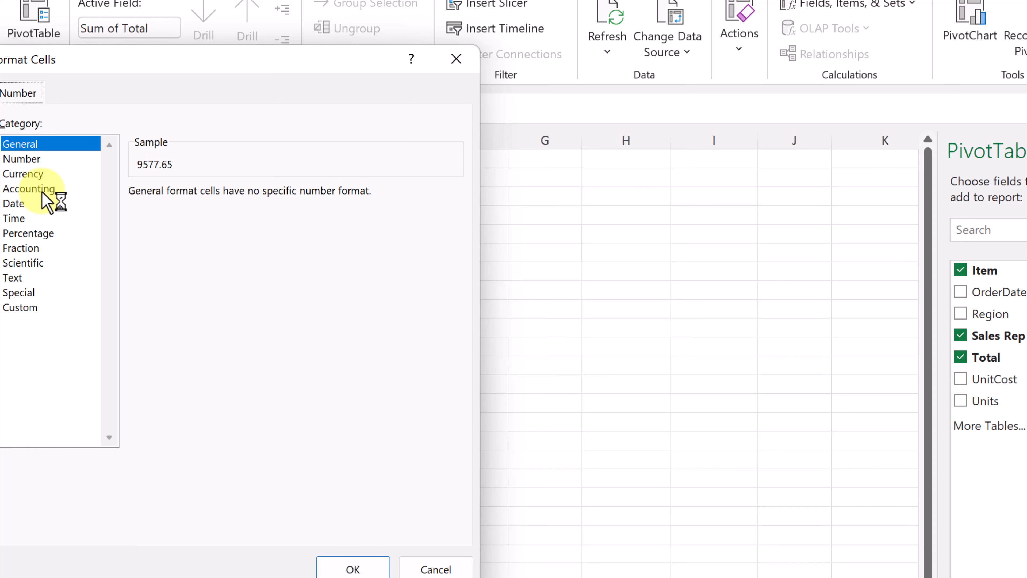
pyautogui.click(35, 174)
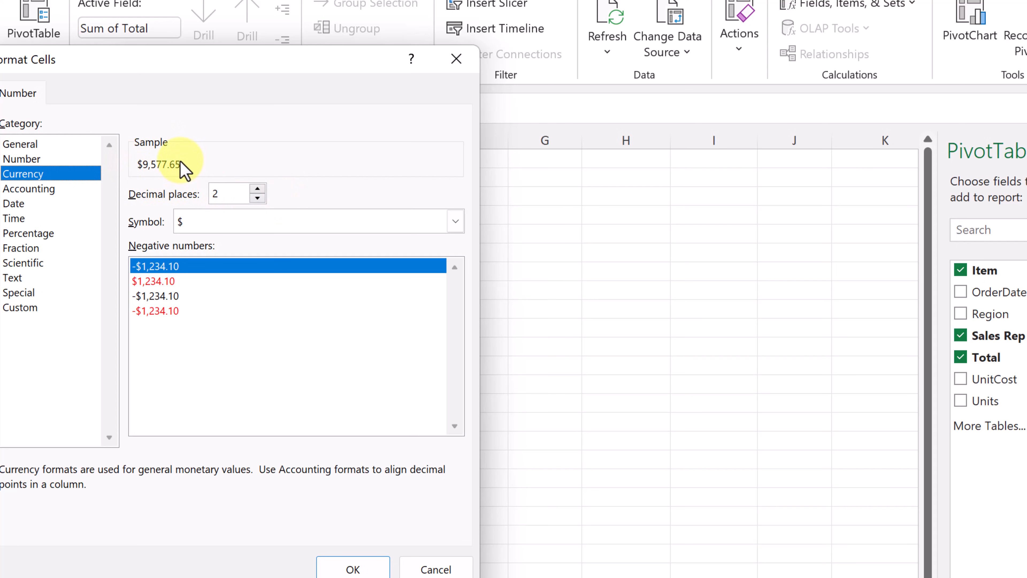
pyautogui.click(369, 571)
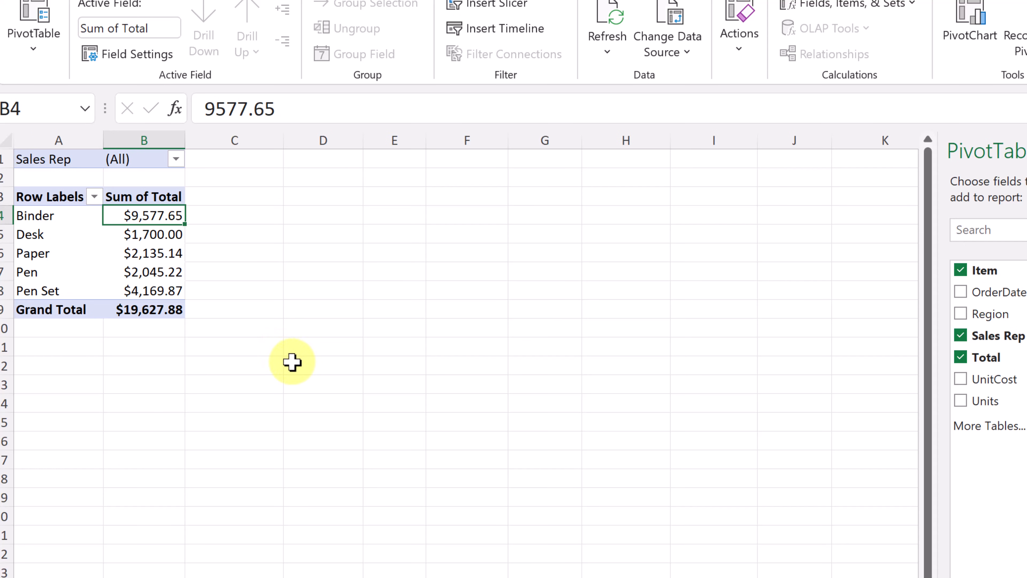
# Sort the items by their Sum of Total from largest to smallest.
pyautogui.rightClick(137, 214)
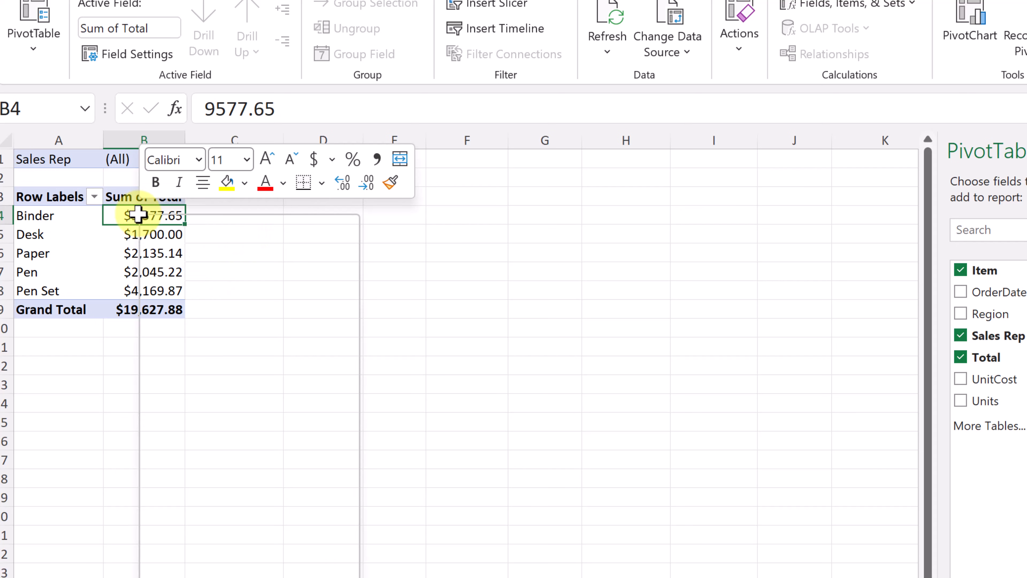
pyautogui.moveTo(239, 393)
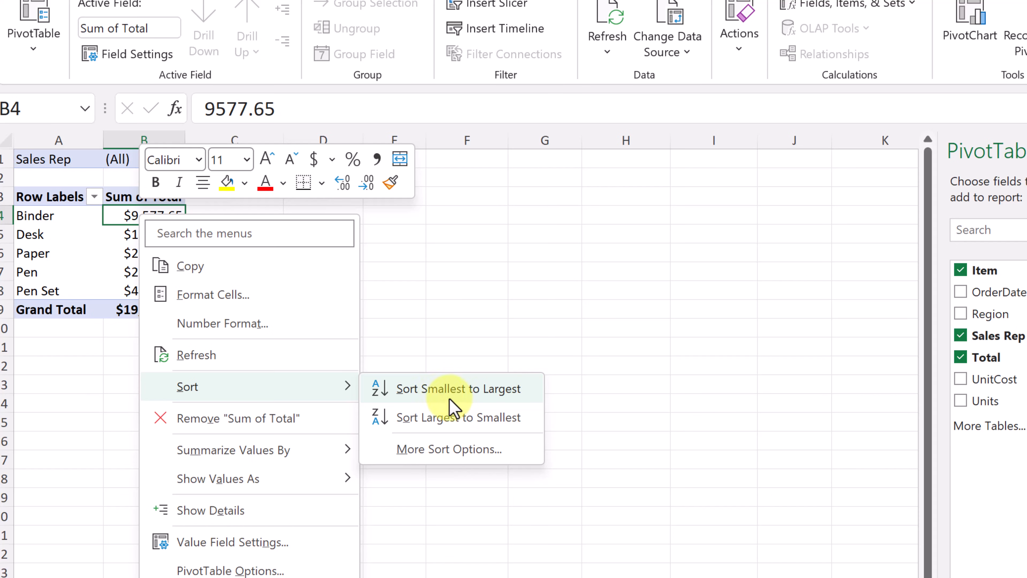
pyautogui.click(470, 421)
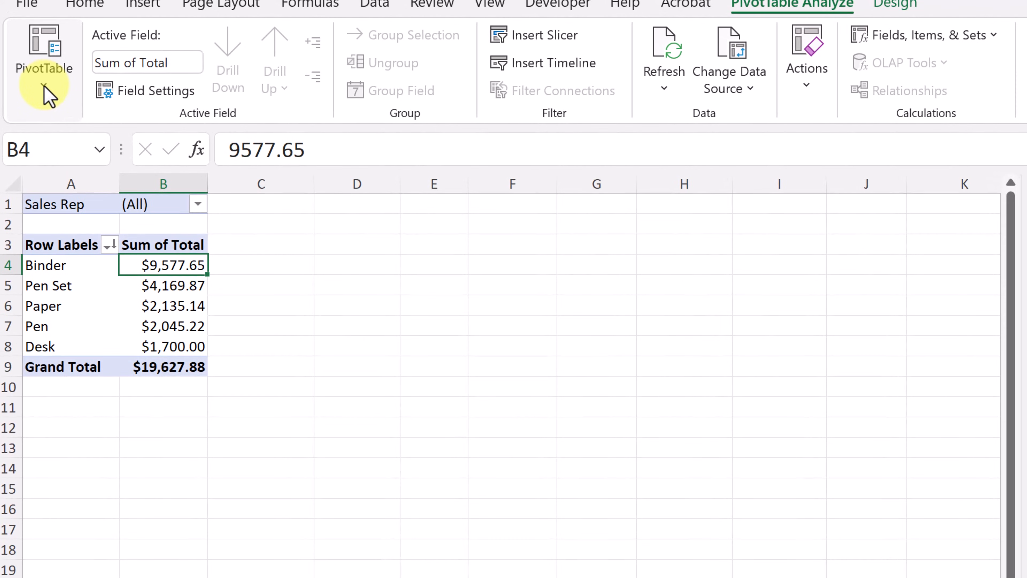
# Generate a separate report filter page for every sales rep using Show Report Filter Pages on the Sales Rep field.
pyautogui.click(45, 85)
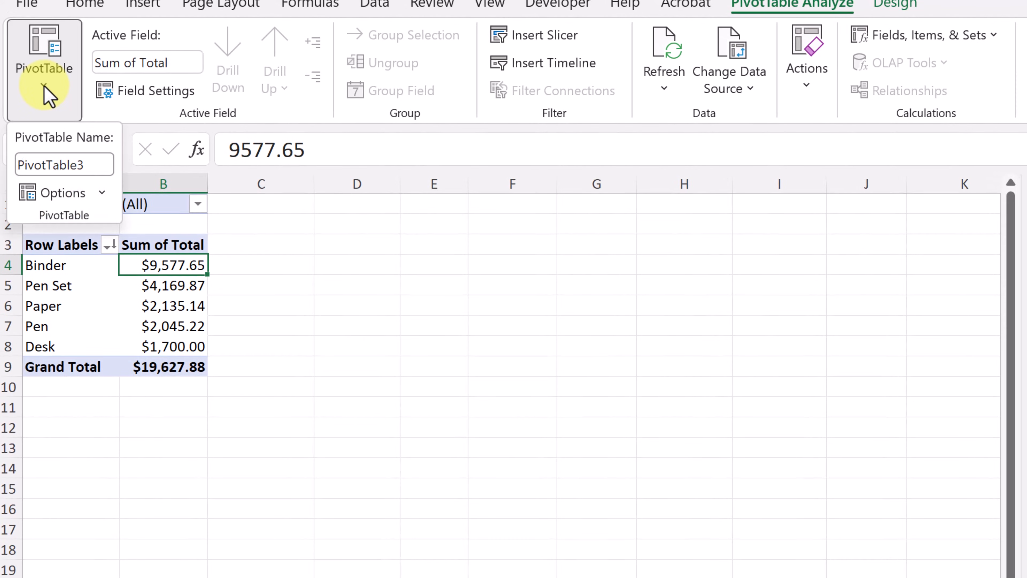
pyautogui.click(100, 195)
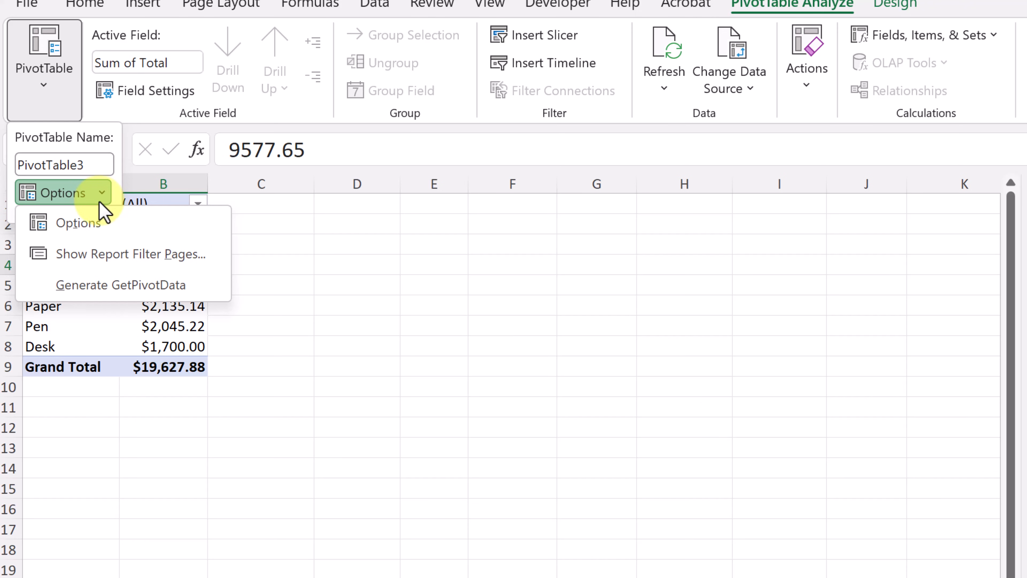
pyautogui.click(150, 259)
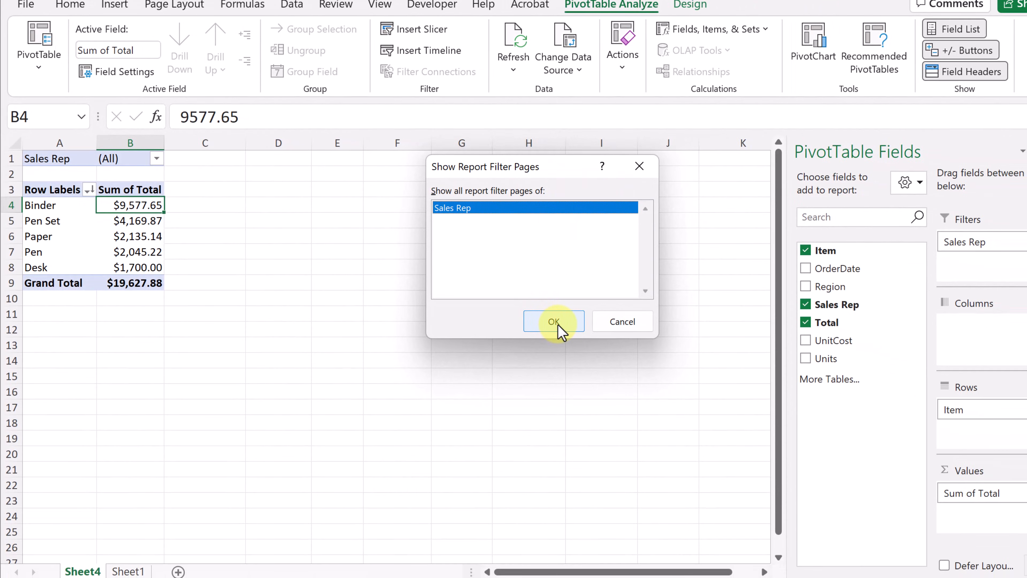
pyautogui.click(557, 323)
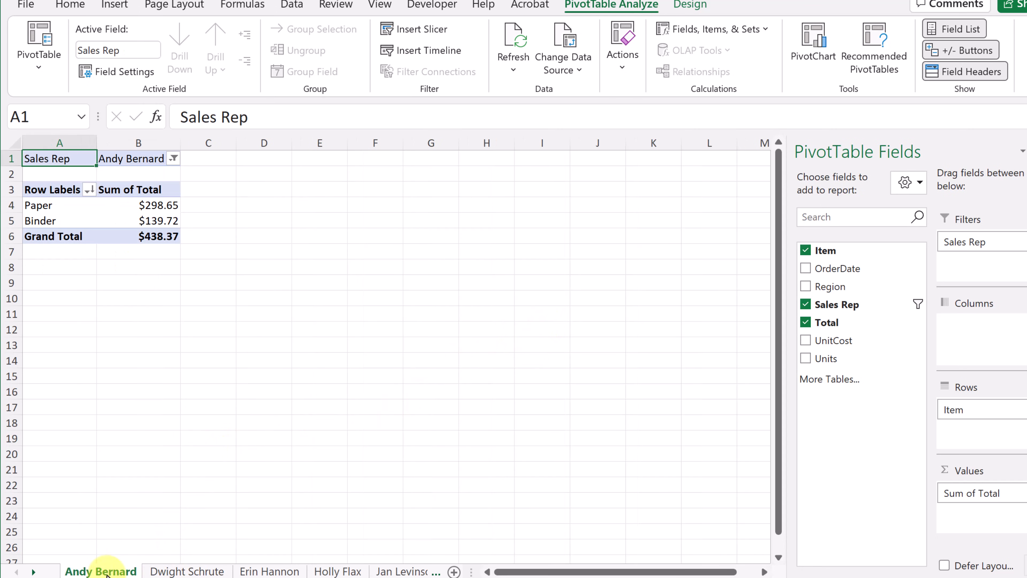
# Look through the PivotTable sheets of the individual sales reps and return to the main PivotTable on Sheet4.
pyautogui.click(182, 571)
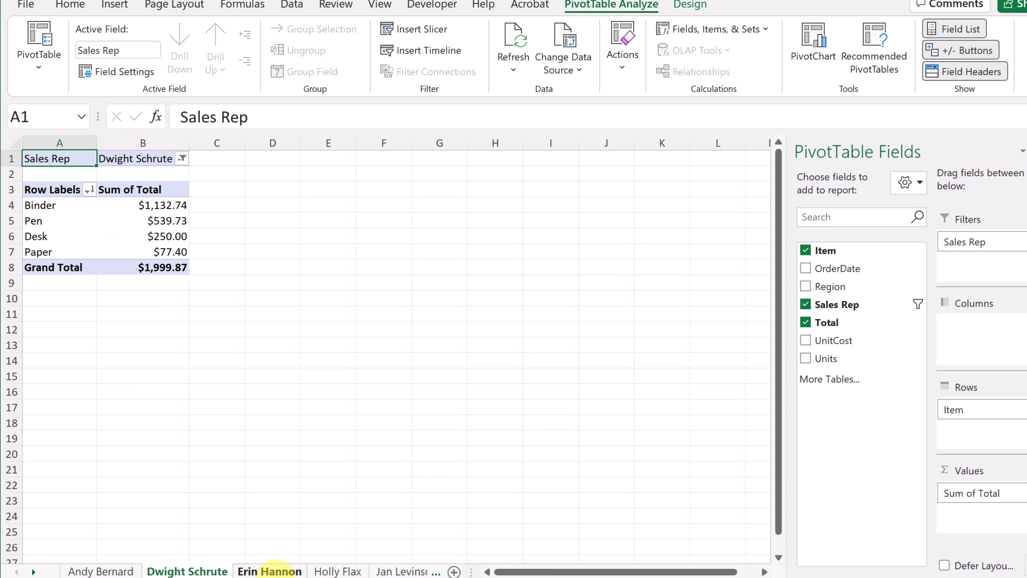
pyautogui.click(275, 571)
pyautogui.click(335, 571)
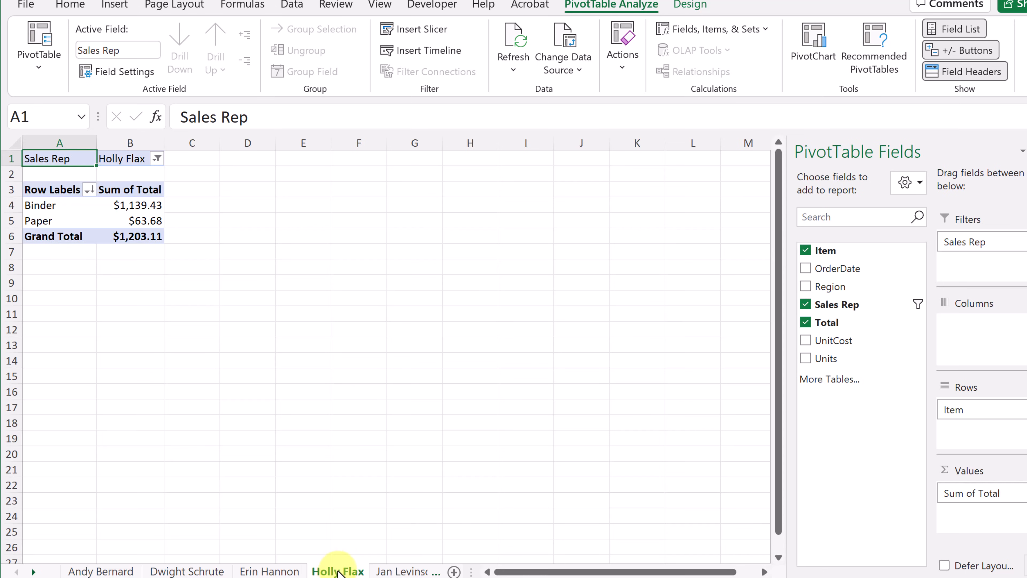
pyautogui.click(394, 571)
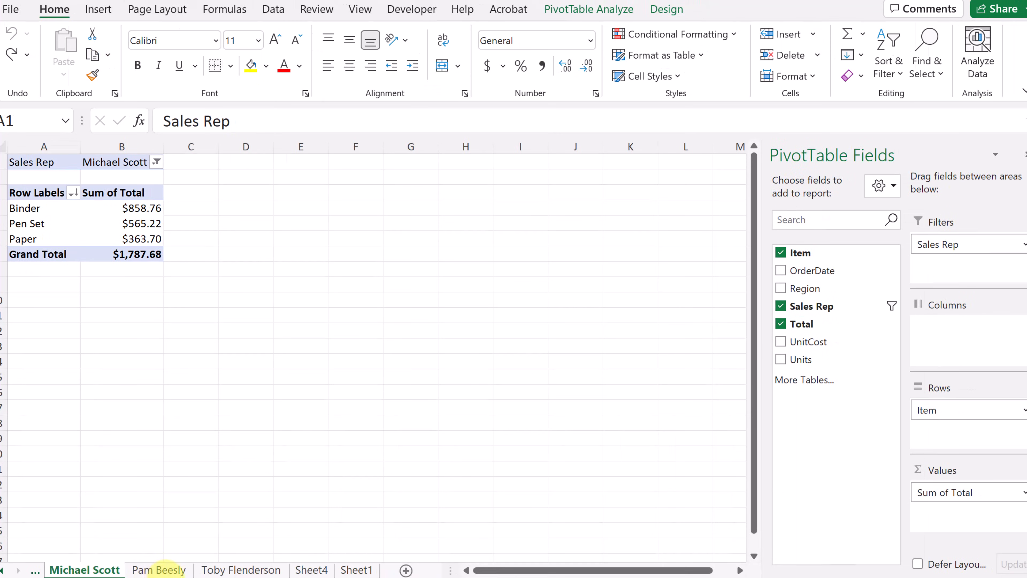
pyautogui.click(163, 569)
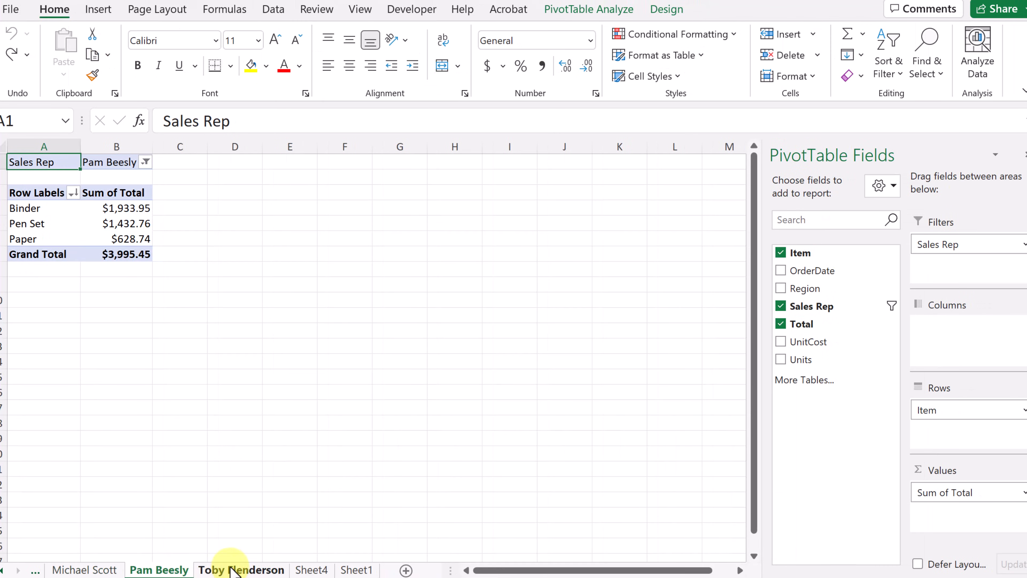
pyautogui.click(234, 570)
pyautogui.click(309, 570)
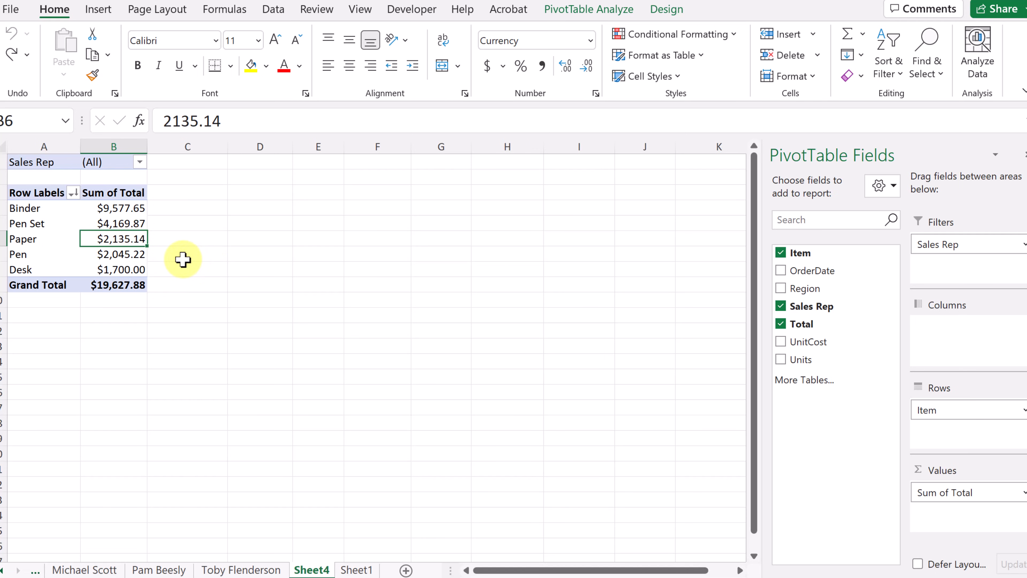
# Drill down into the Paper total to extract its source records on a new sheet, and return to Sheet4.
pyautogui.doubleClick(110, 238)
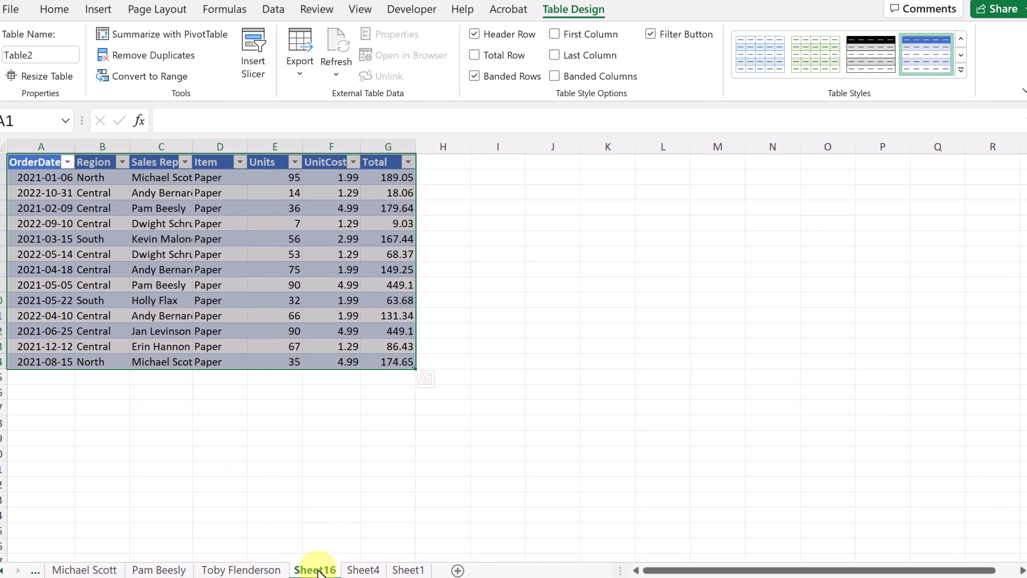
pyautogui.click(361, 570)
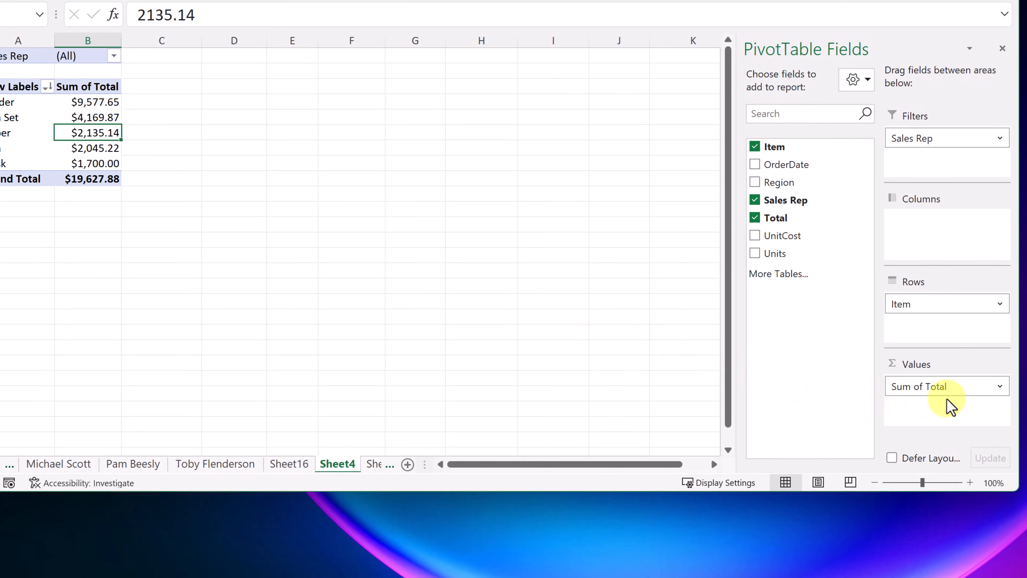
# Change the Total value field's summary calculation to Count in Value Field Settings.
pyautogui.click(1000, 387)
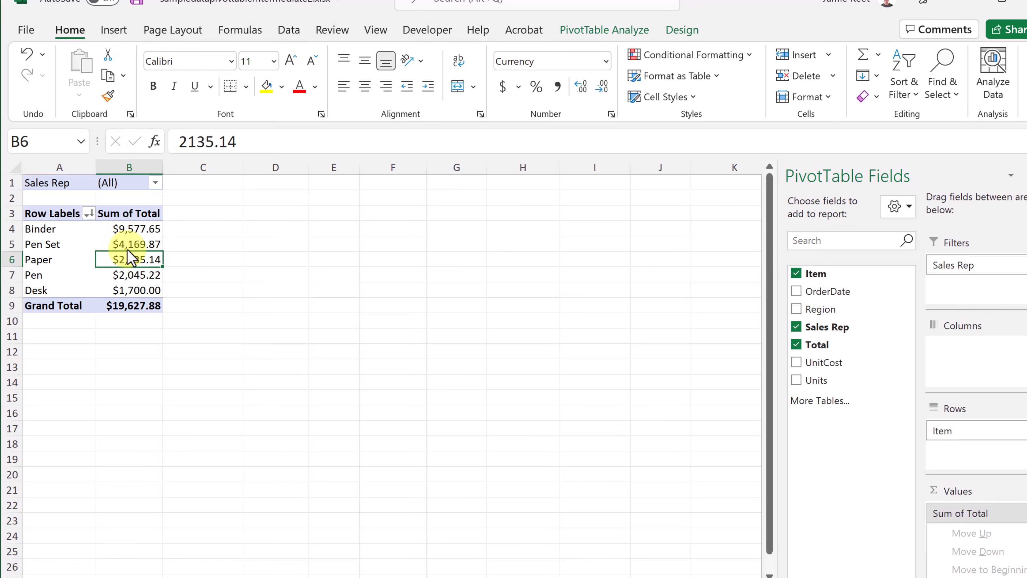
pyautogui.rightClick(129, 261)
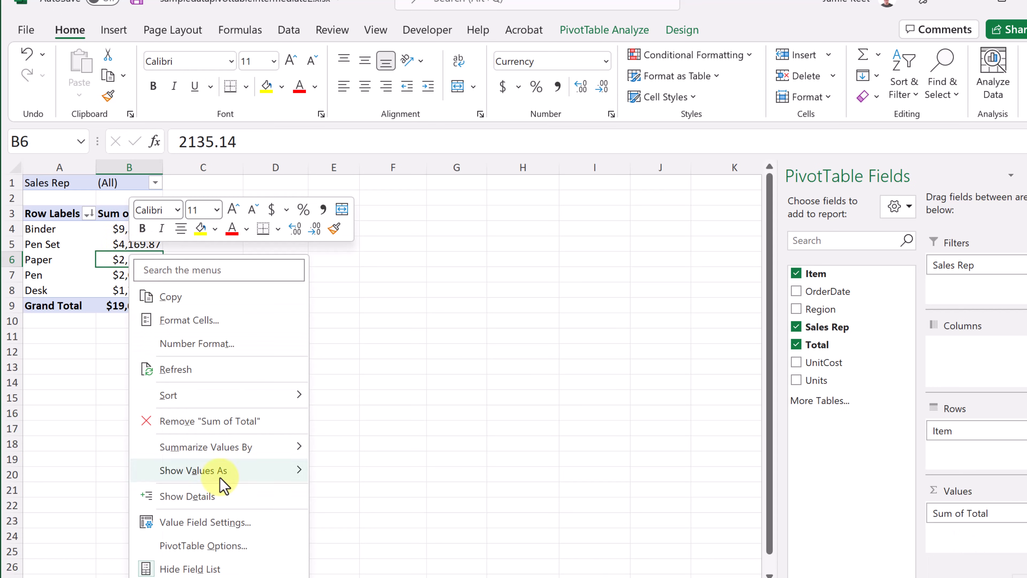
pyautogui.click(233, 525)
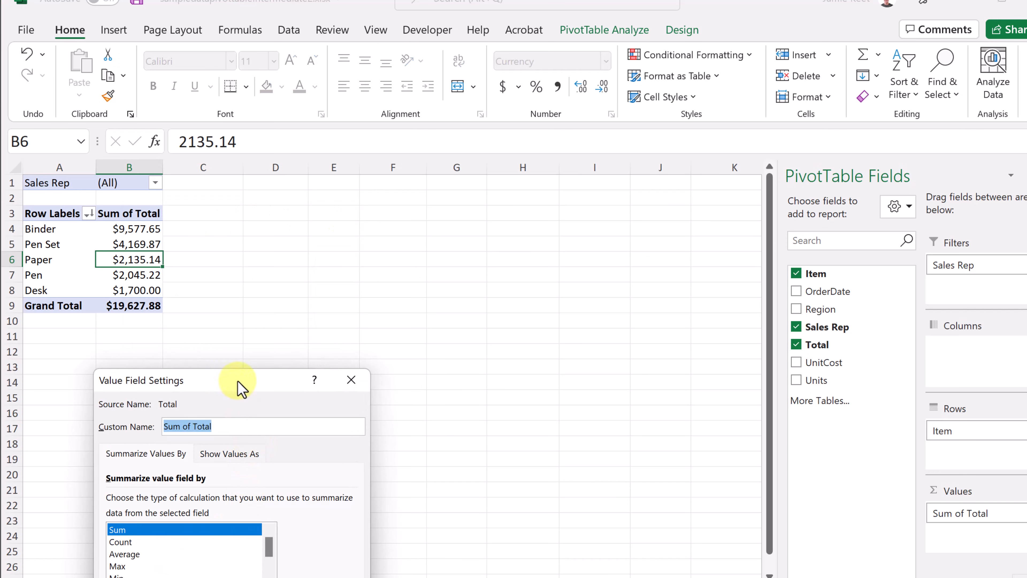
pyautogui.moveTo(249, 387); pyautogui.dragTo(342, 221)
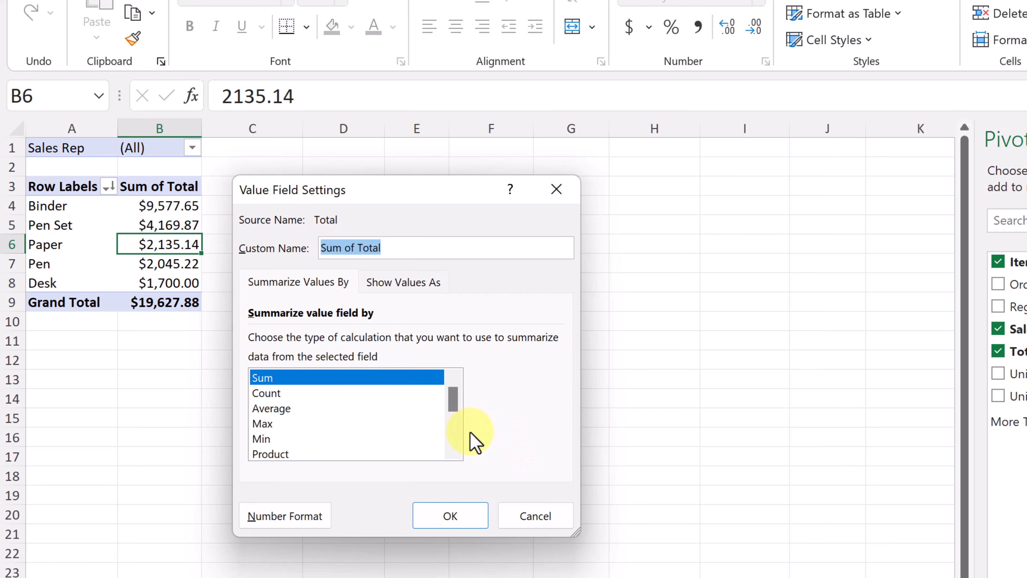
pyautogui.click(271, 395)
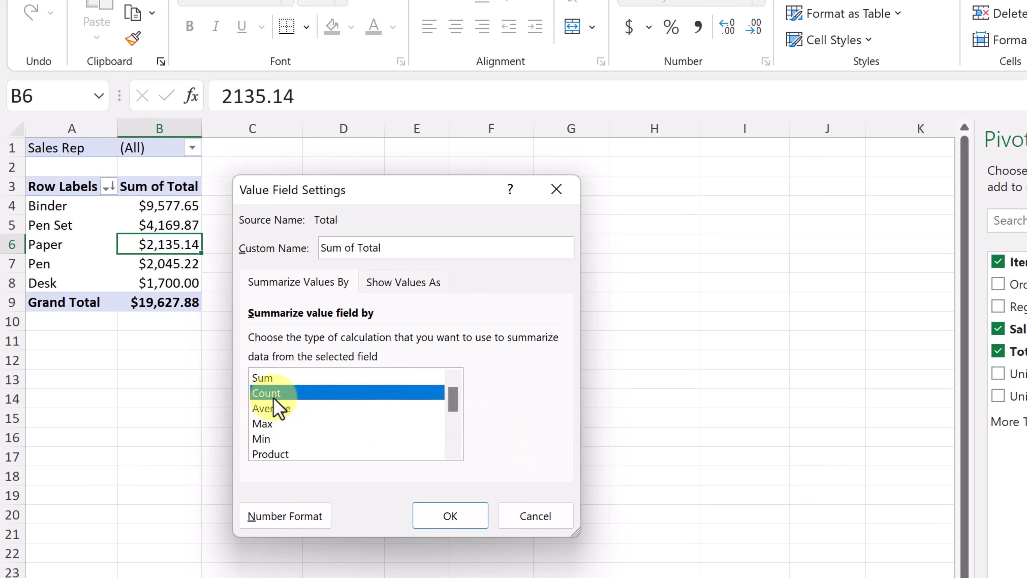
pyautogui.click(440, 530)
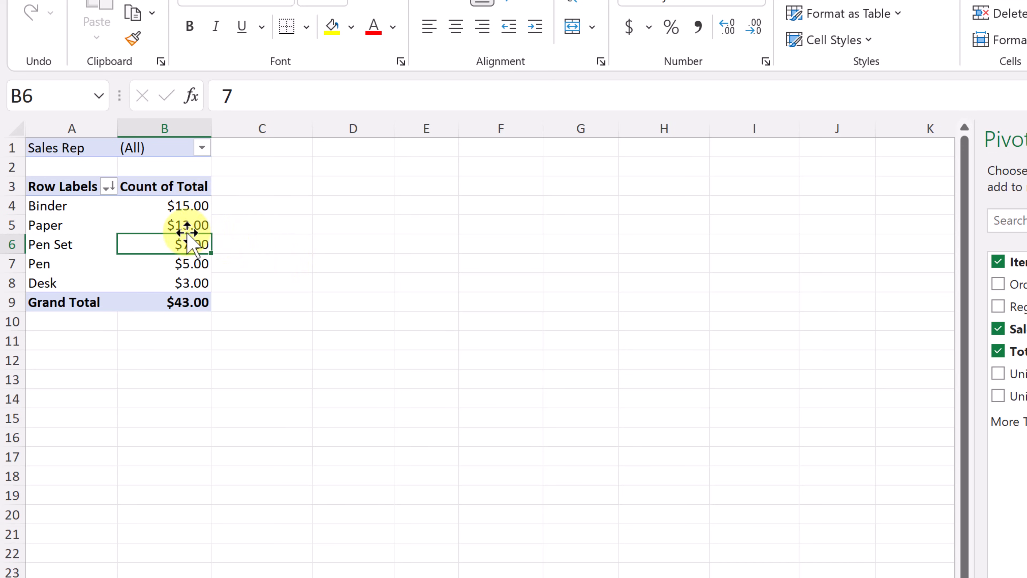
# Set the Total value field's summary calculation back to Sum in Value Field Settings.
pyautogui.rightClick(195, 243)
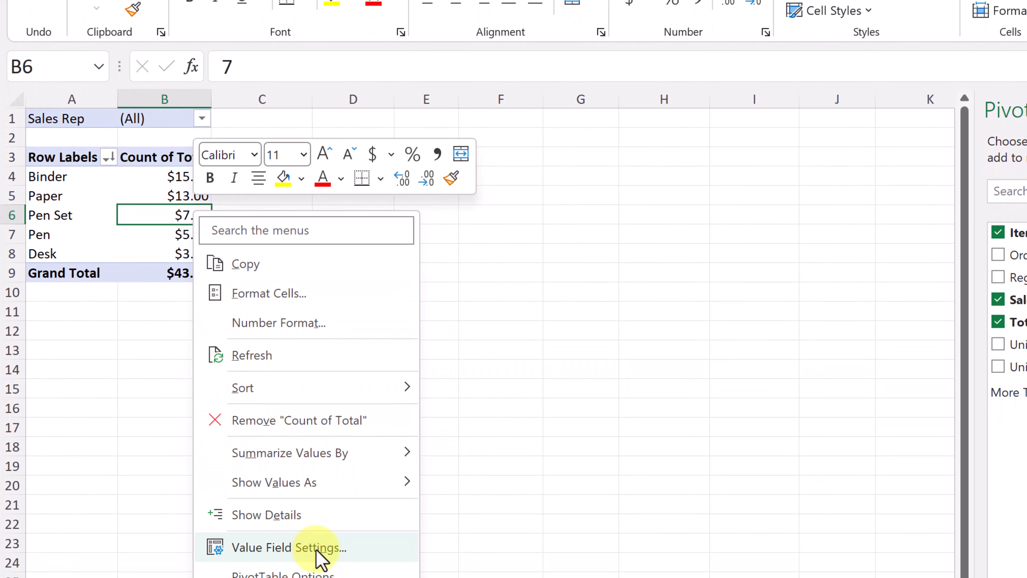
pyautogui.click(317, 570)
pyautogui.moveTo(355, 372); pyautogui.dragTo(433, 135)
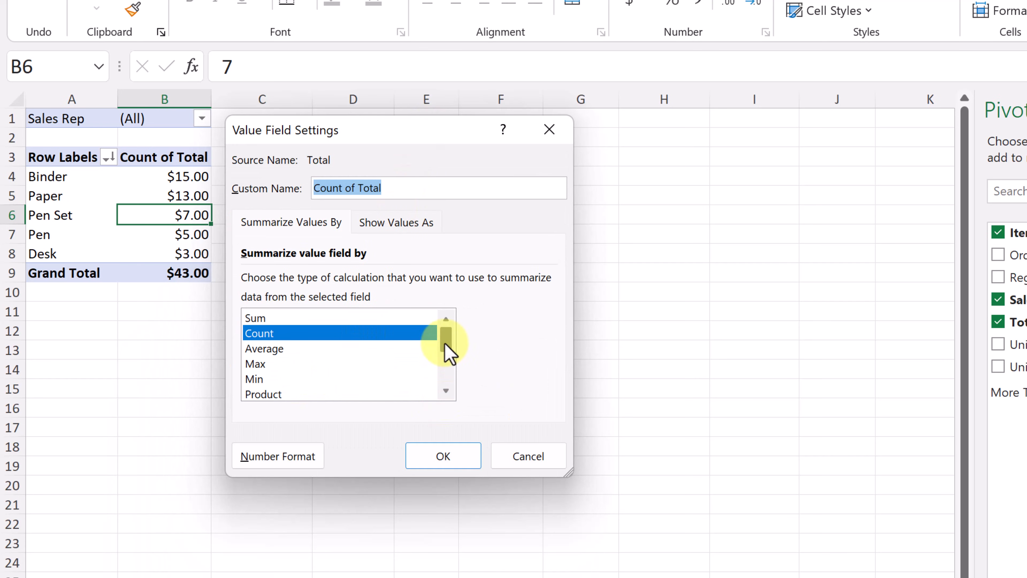
pyautogui.moveTo(446, 343)
pyautogui.mouseDown()
pyautogui.moveTo(445, 366)
pyautogui.moveTo(445, 332)
pyautogui.mouseUp()
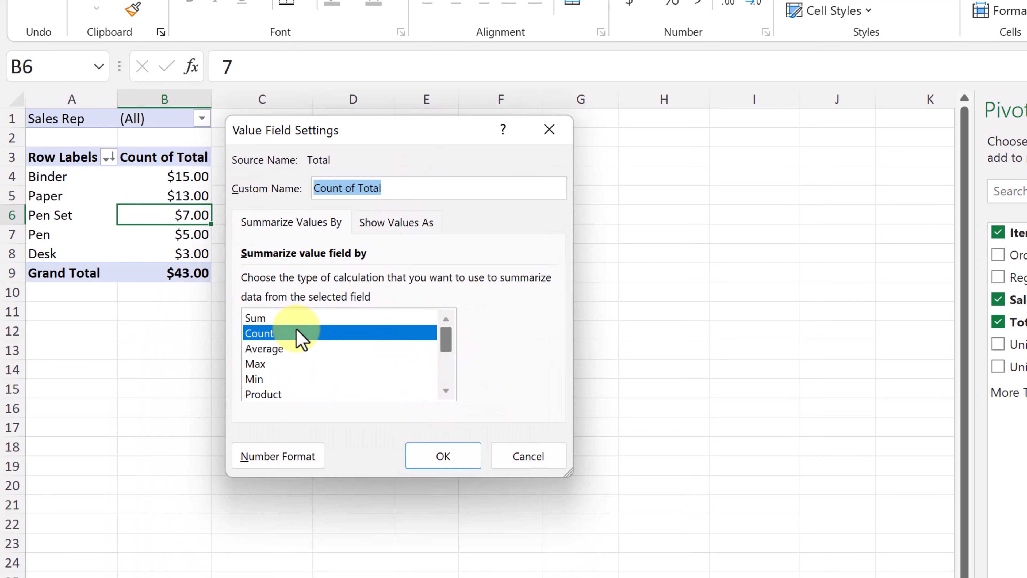
pyautogui.click(279, 319)
pyautogui.click(443, 459)
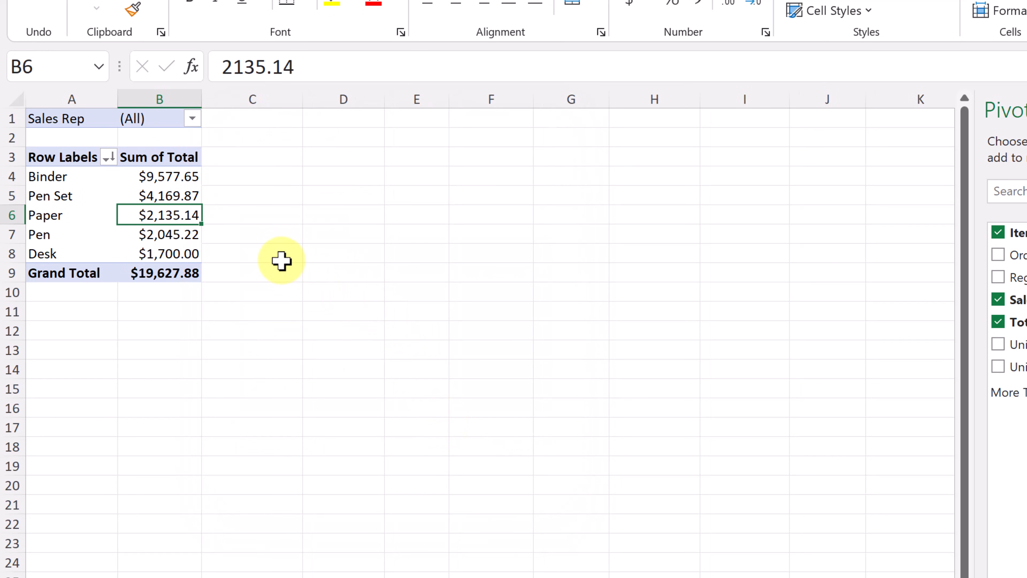
# Show the Sum of Total values as % of Column Total.
pyautogui.rightClick(162, 197)
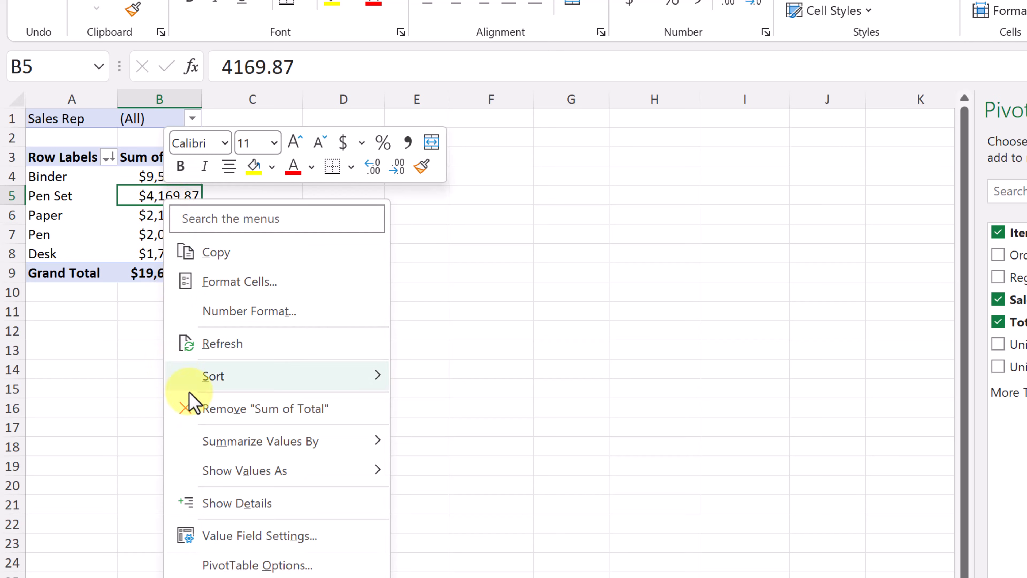
pyautogui.moveTo(288, 476)
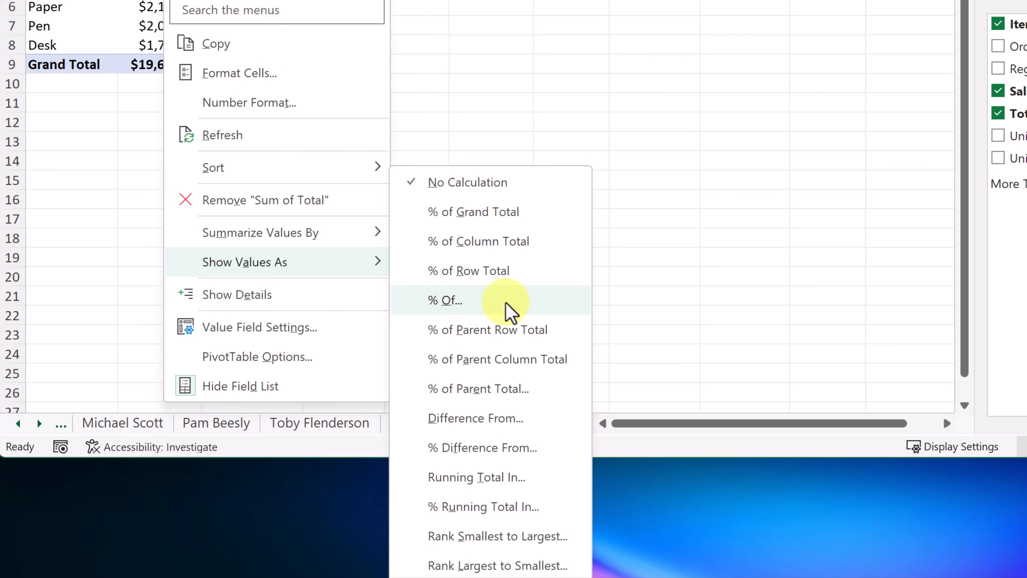
pyautogui.click(509, 242)
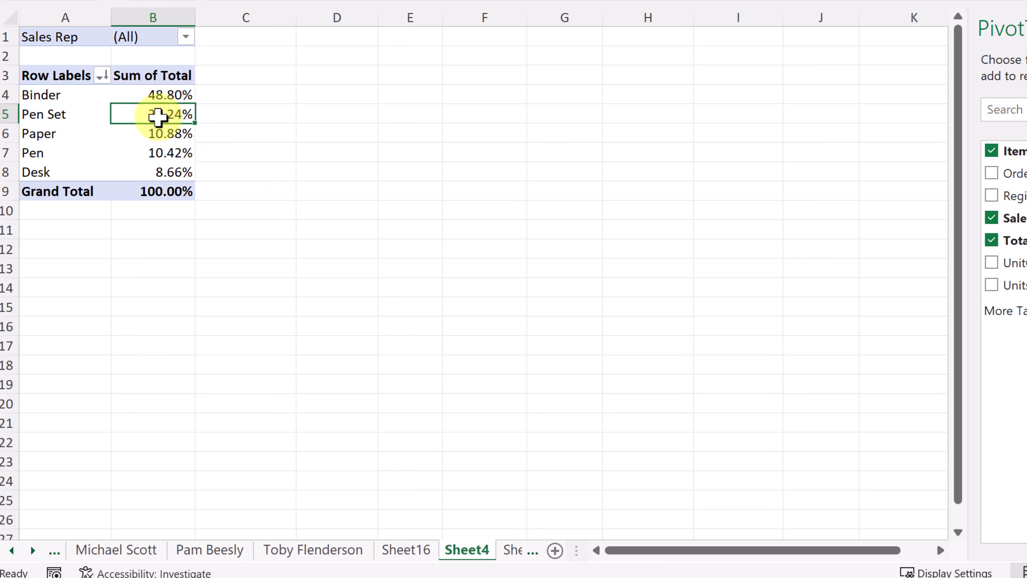
# Set the Sum of Total values back to No Calculation in Show Values As.
pyautogui.rightClick(158, 117)
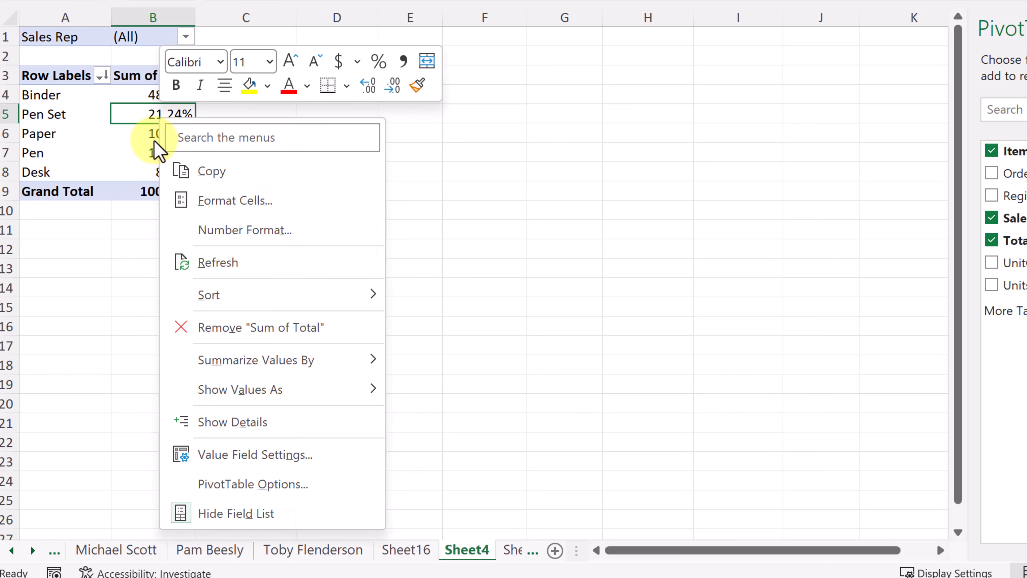
pyautogui.moveTo(259, 390)
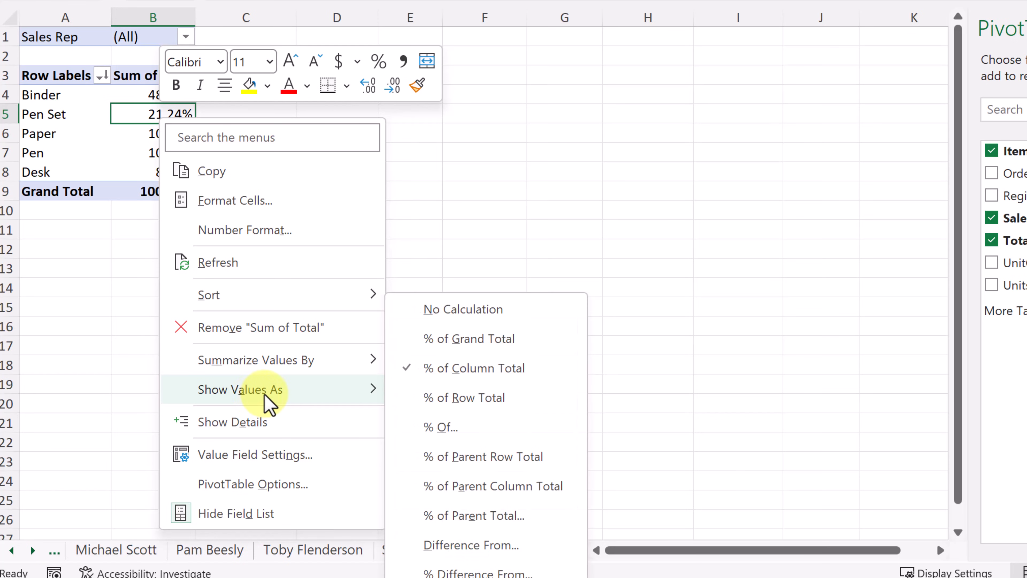
pyautogui.click(458, 328)
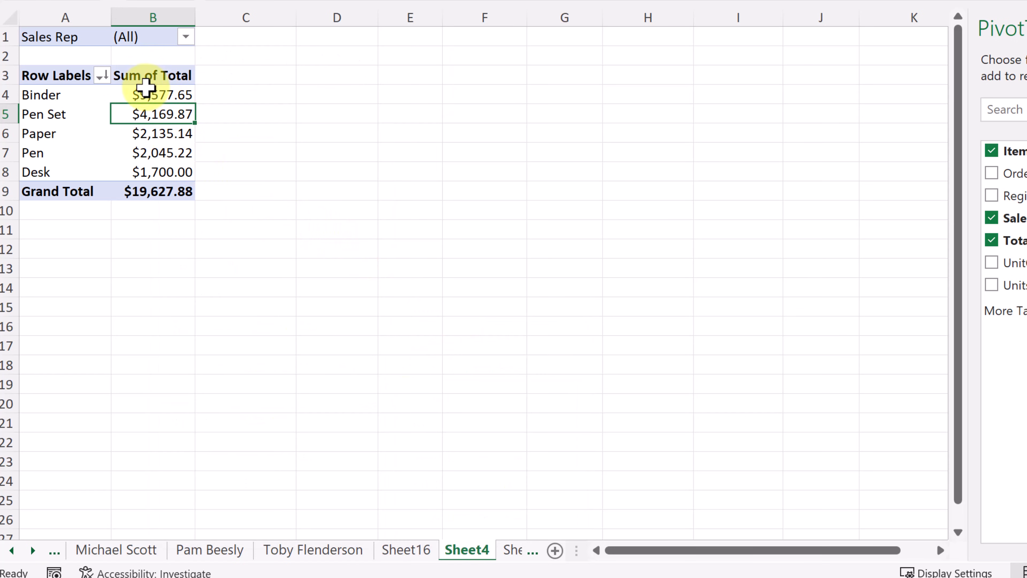
pyautogui.click(222, 178)
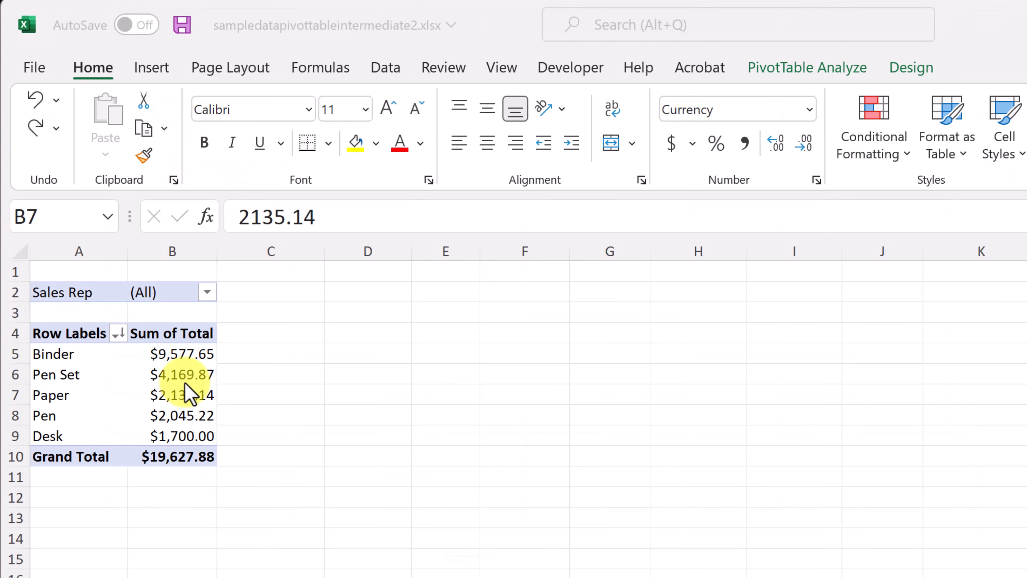
# Start a custom data bar conditional formatting rule and apply it to all cells showing "Sum of Total" values.
pyautogui.moveTo(184, 395)
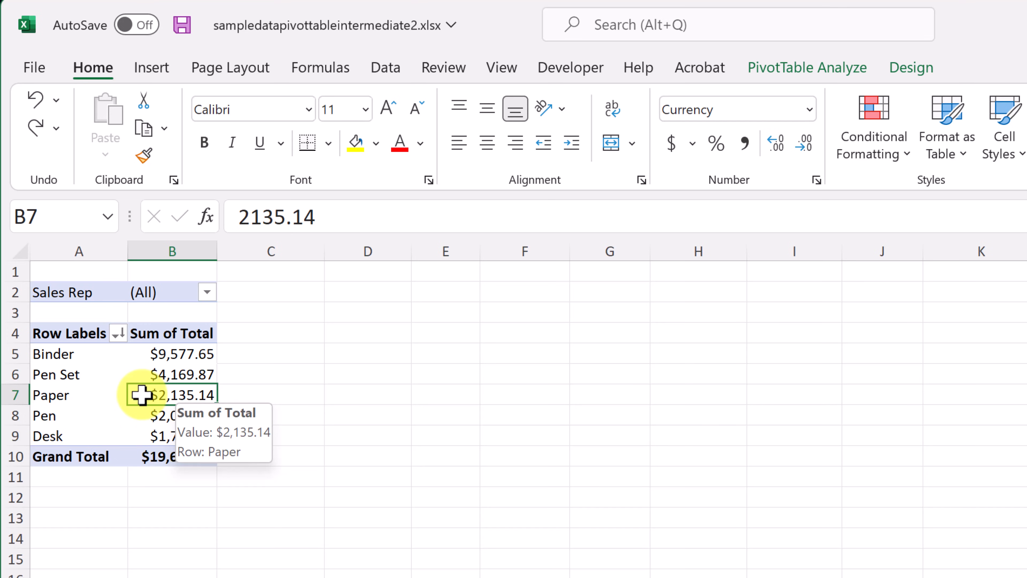
pyautogui.moveTo(153, 415)
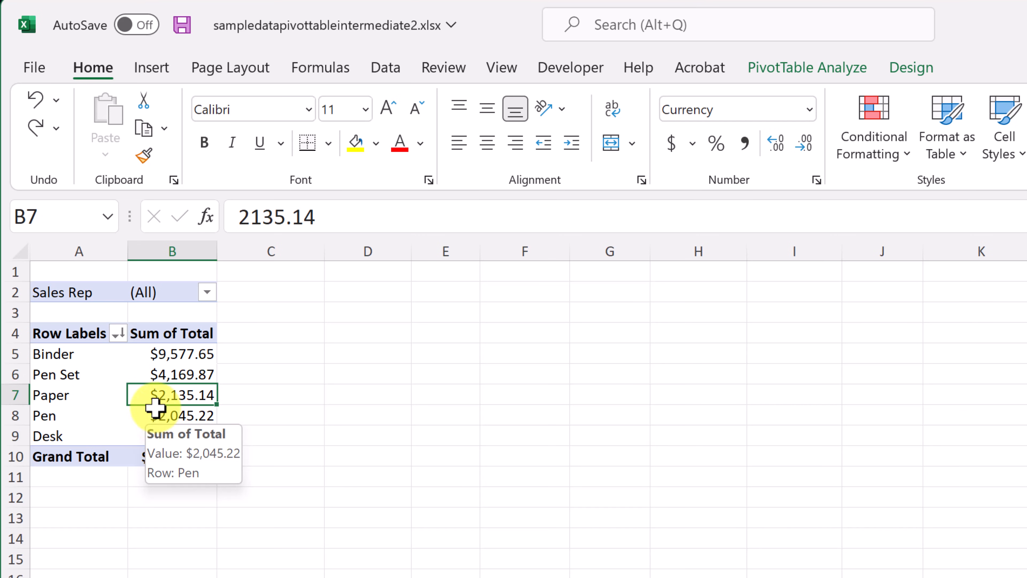
pyautogui.moveTo(164, 372)
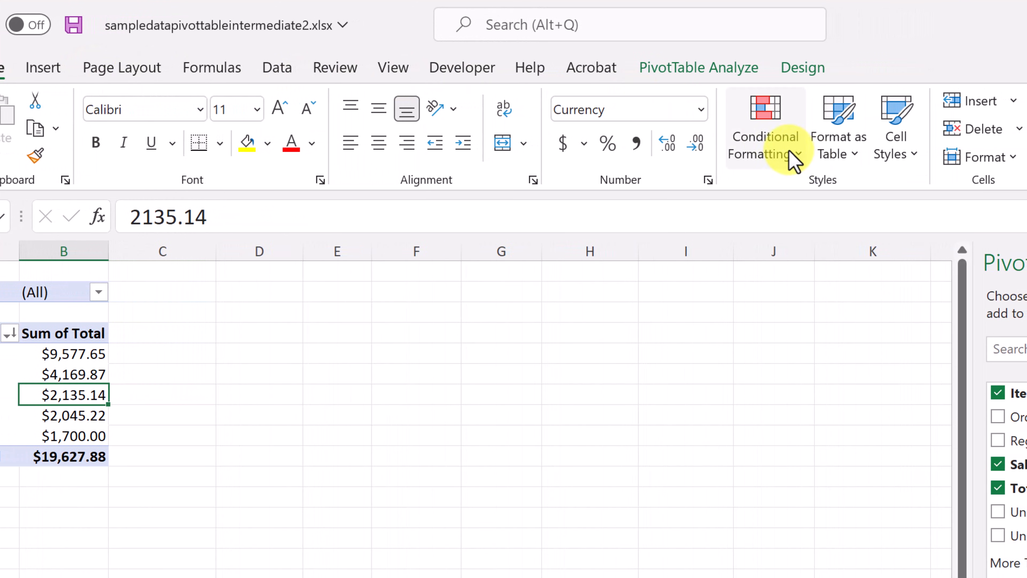
pyautogui.click(804, 165)
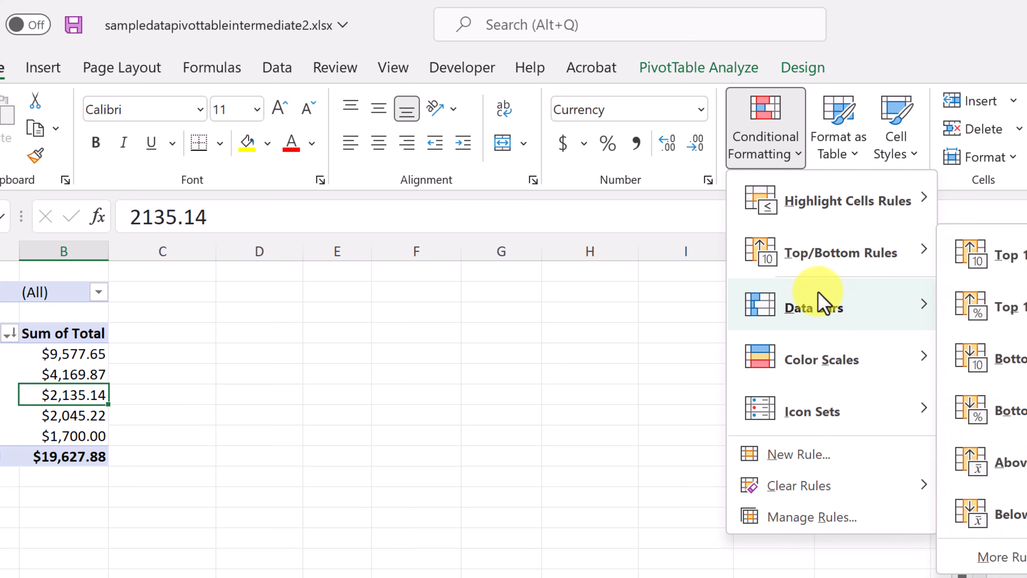
pyautogui.moveTo(872, 315)
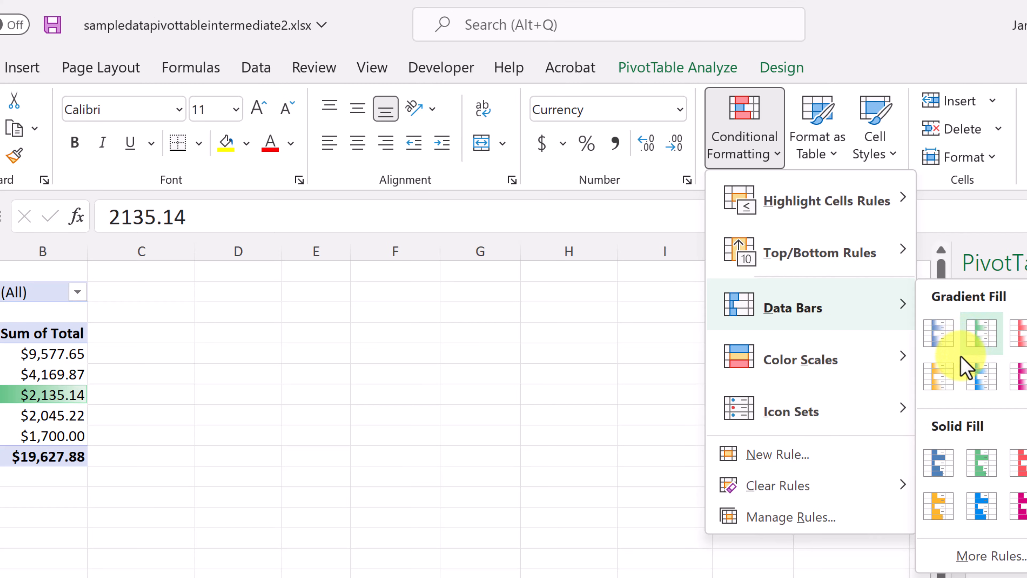
pyautogui.click(978, 557)
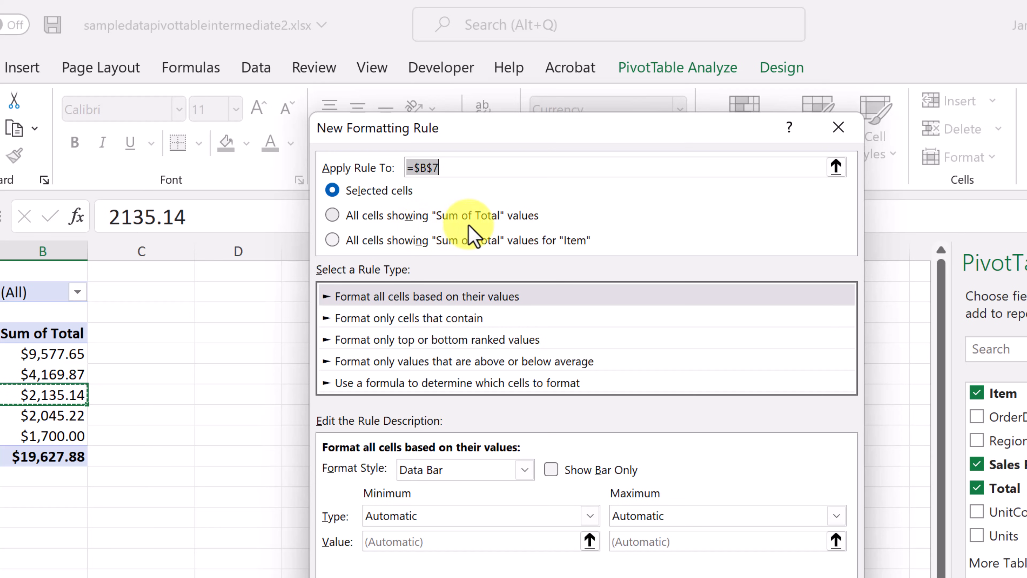
pyautogui.click(332, 215)
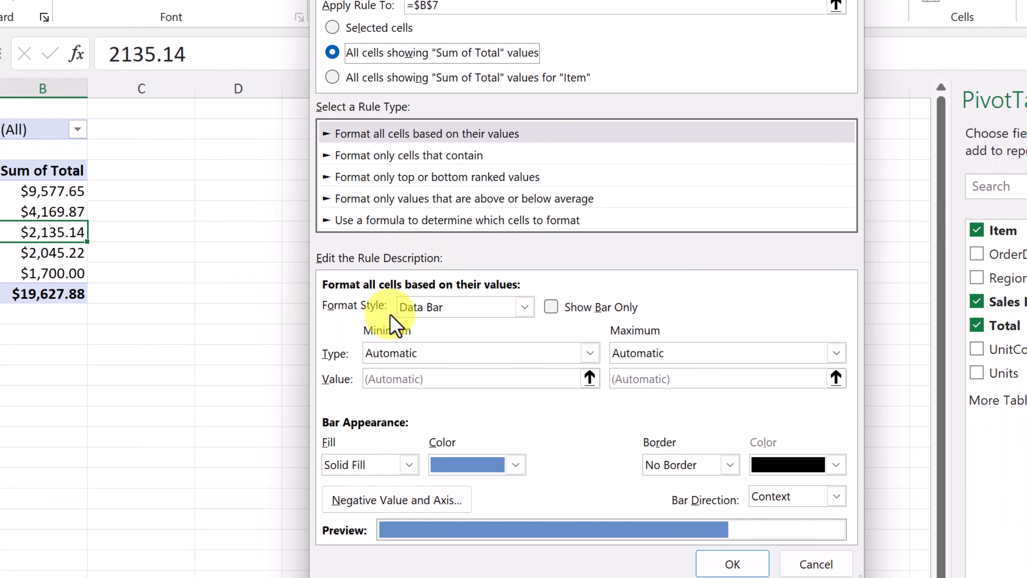
# Set the data bar rule to show bars only with an orange solid fill, and apply it.
pyautogui.click(550, 309)
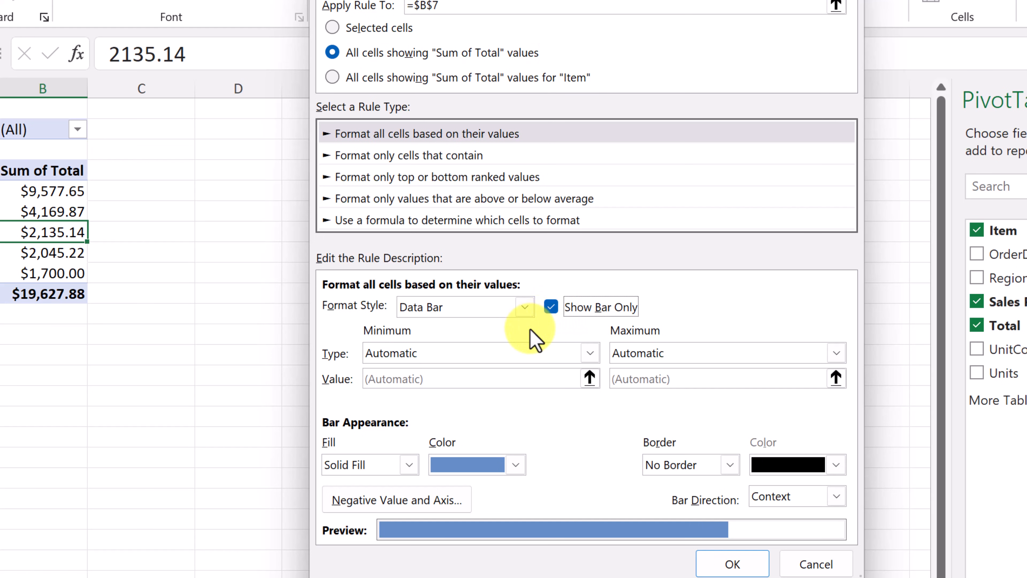
pyautogui.click(516, 465)
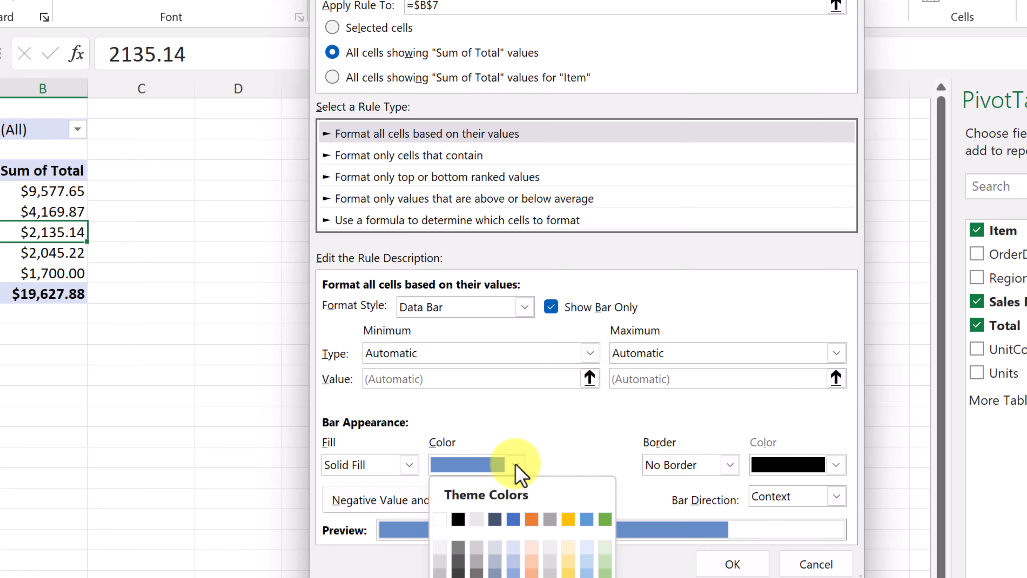
pyautogui.click(532, 519)
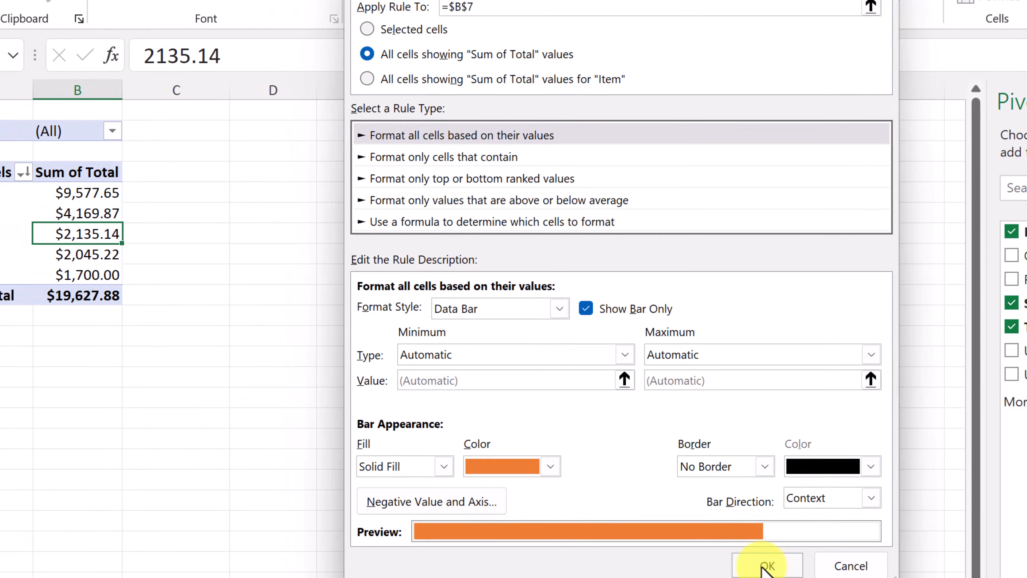
pyautogui.click(731, 564)
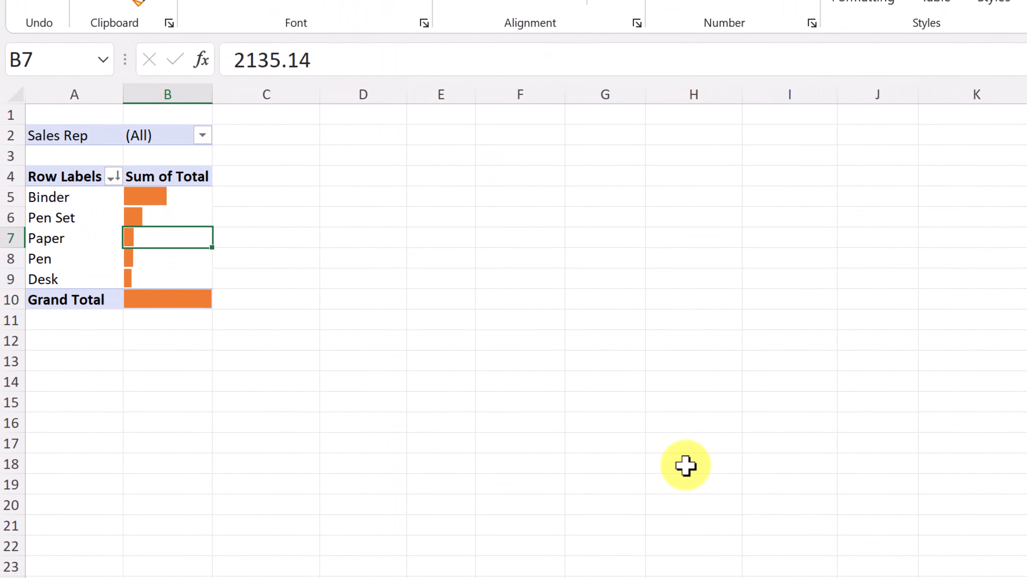
pyautogui.click(237, 339)
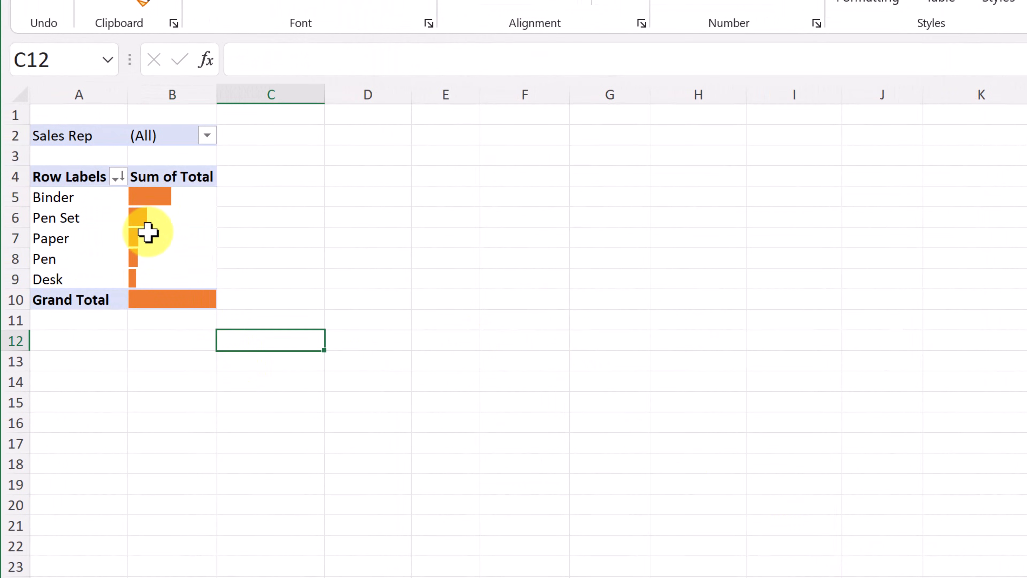
pyautogui.click(157, 224)
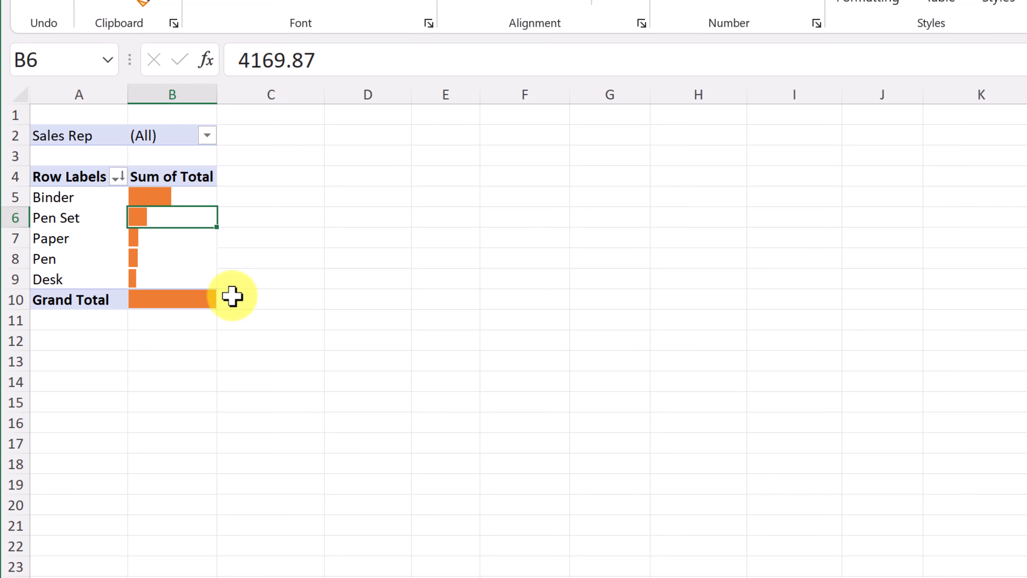
pyautogui.moveTo(197, 275)
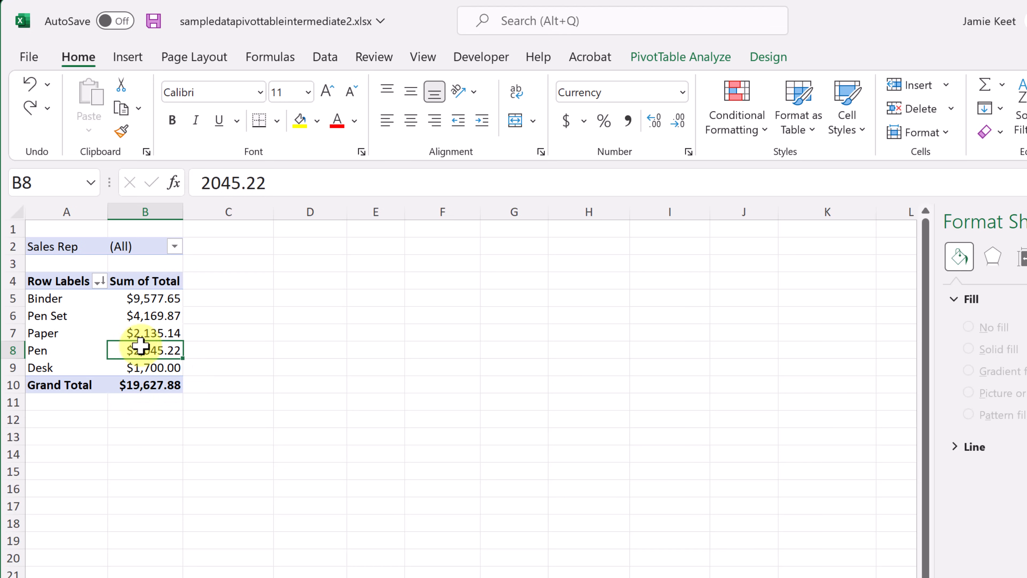
# Start inserting a PivotChart from the PivotTable and preview the Line, Pie, Area, X Y (Scatter), Map and Stock chart types.
pyautogui.click(131, 61)
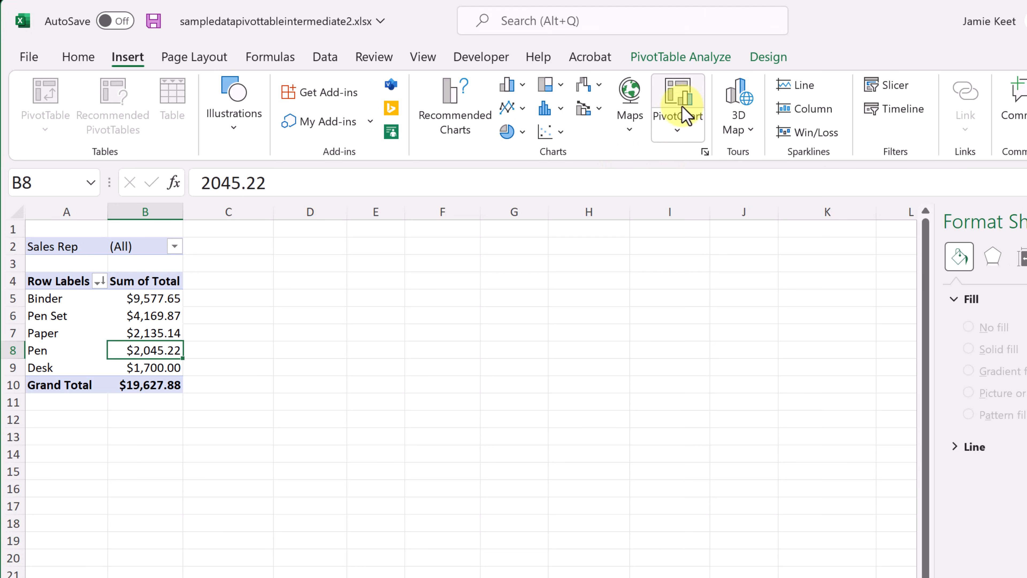
pyautogui.click(682, 133)
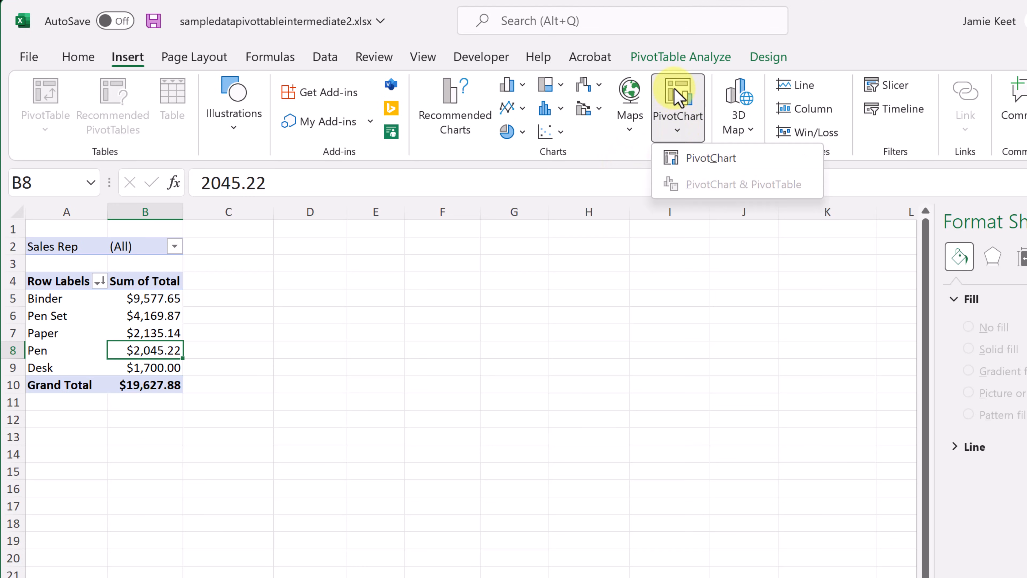
pyautogui.click(683, 93)
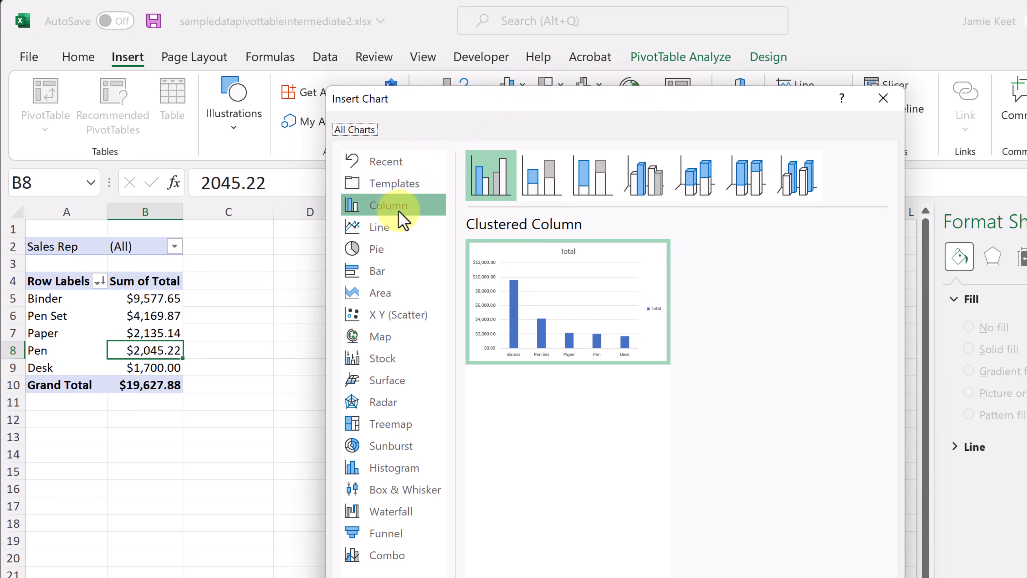
pyautogui.click(388, 222)
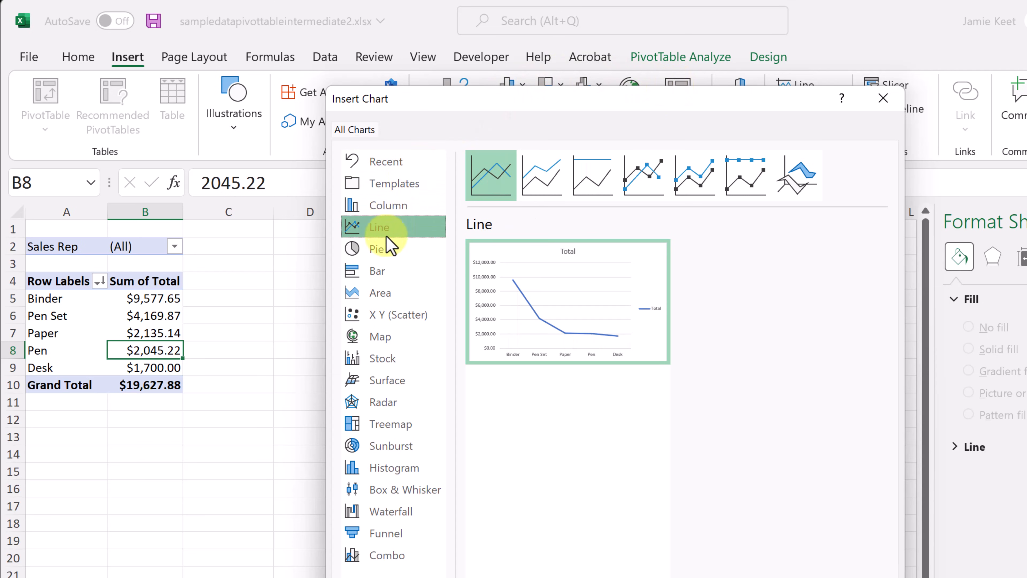
pyautogui.click(383, 250)
pyautogui.click(382, 288)
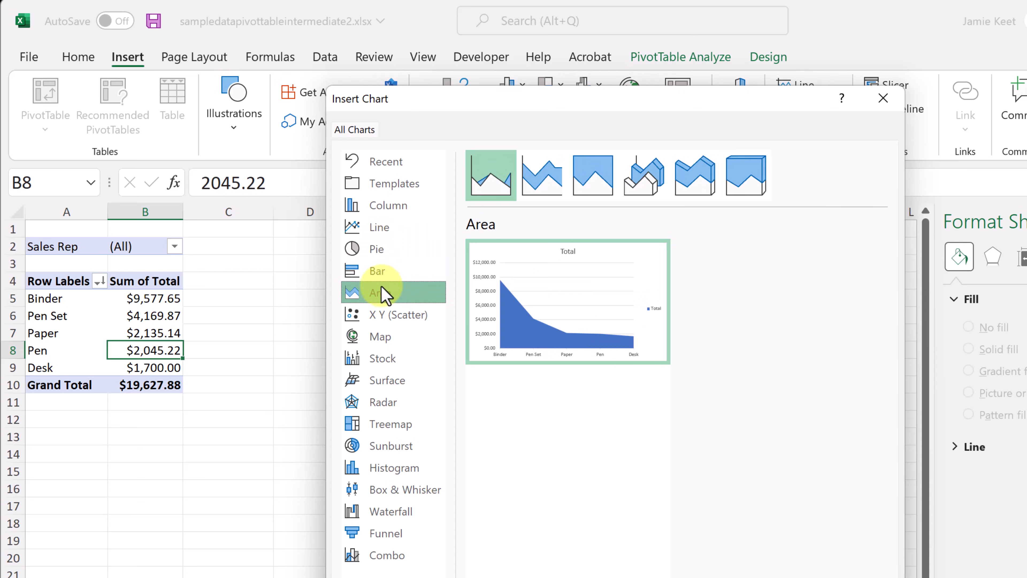
pyautogui.click(383, 314)
pyautogui.click(381, 336)
pyautogui.click(382, 358)
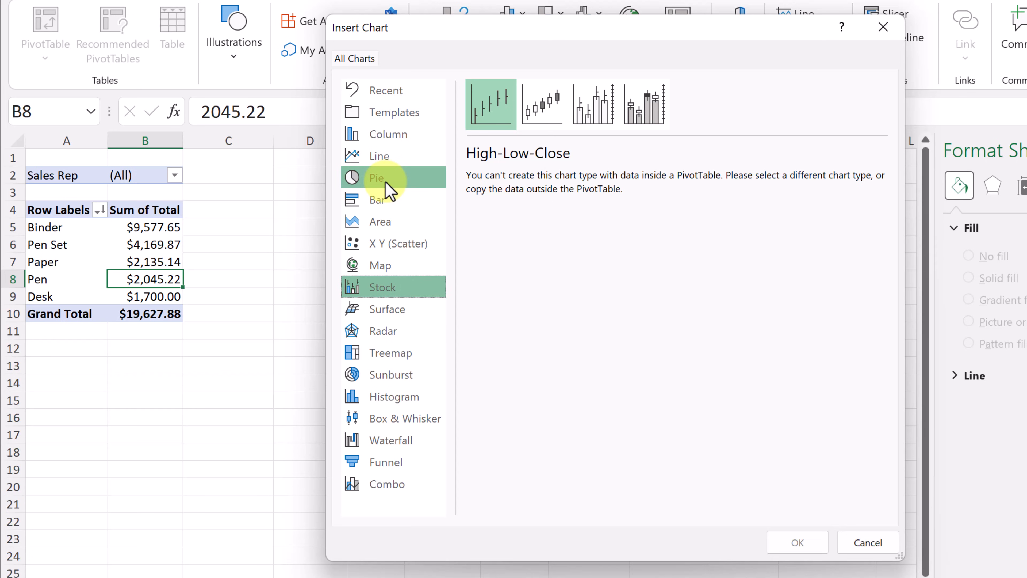
# Compare the Pie subtypes, including 3-D Pie and Bar of Pie, and insert the standard Pie PivotChart.
pyautogui.click(387, 190)
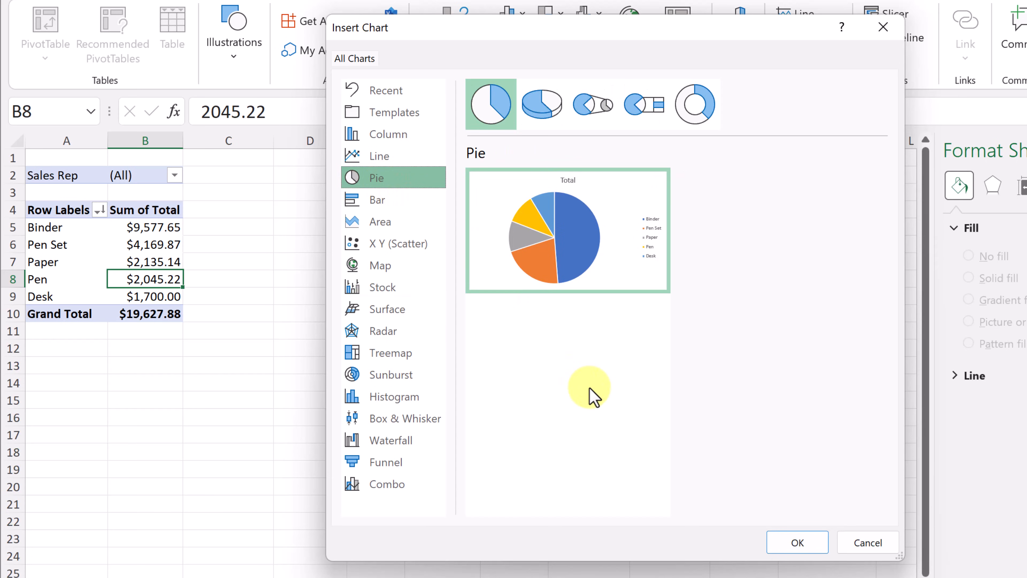
pyautogui.click(534, 109)
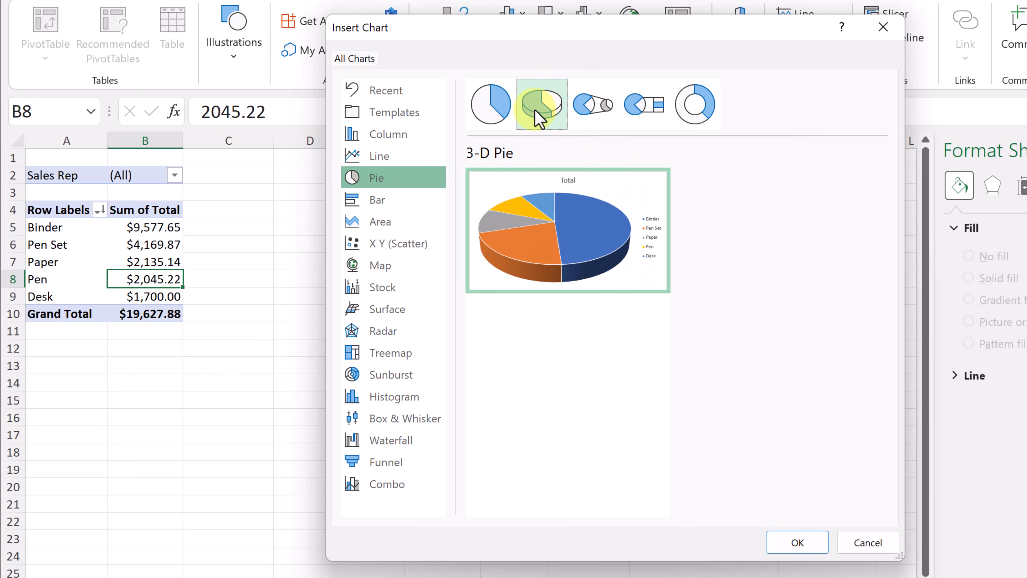
pyautogui.moveTo(549, 246)
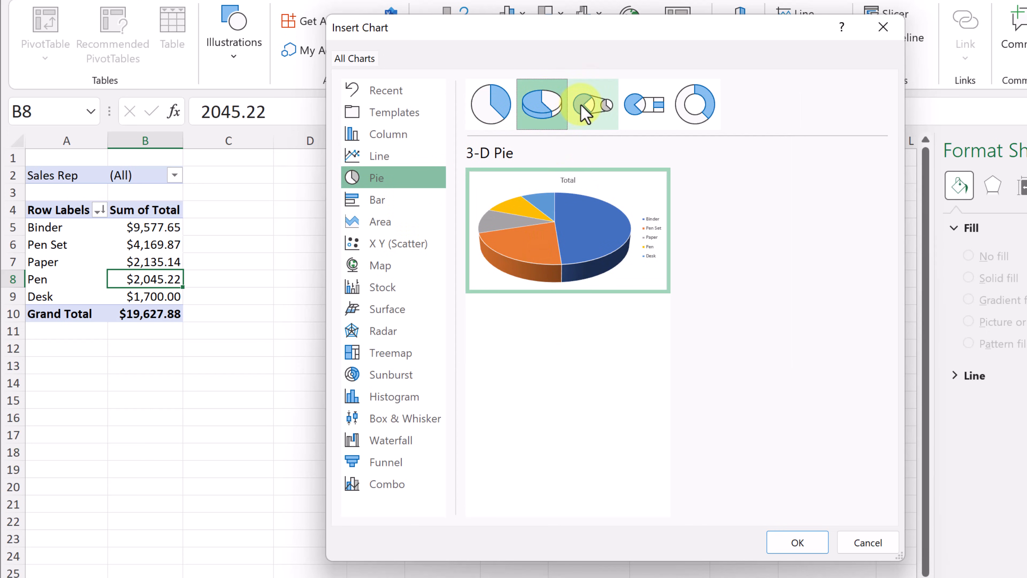
pyautogui.click(585, 114)
pyautogui.click(641, 107)
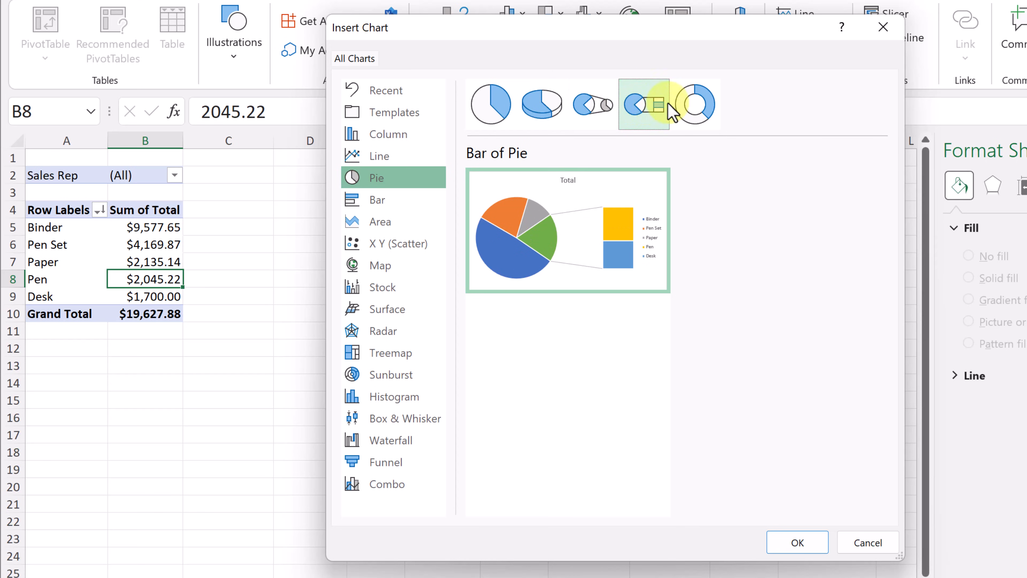
pyautogui.click(690, 104)
pyautogui.click(491, 105)
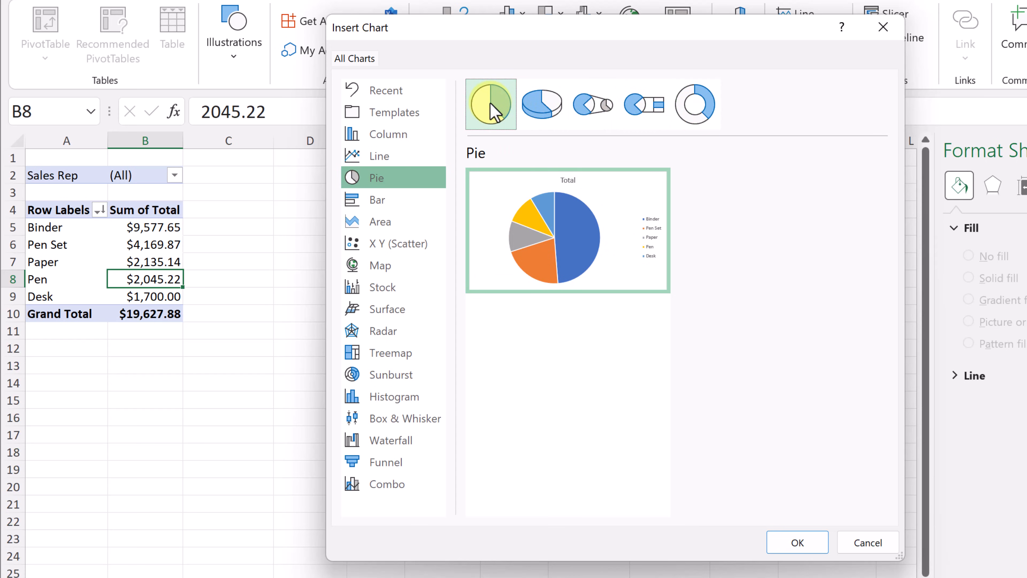
pyautogui.click(786, 544)
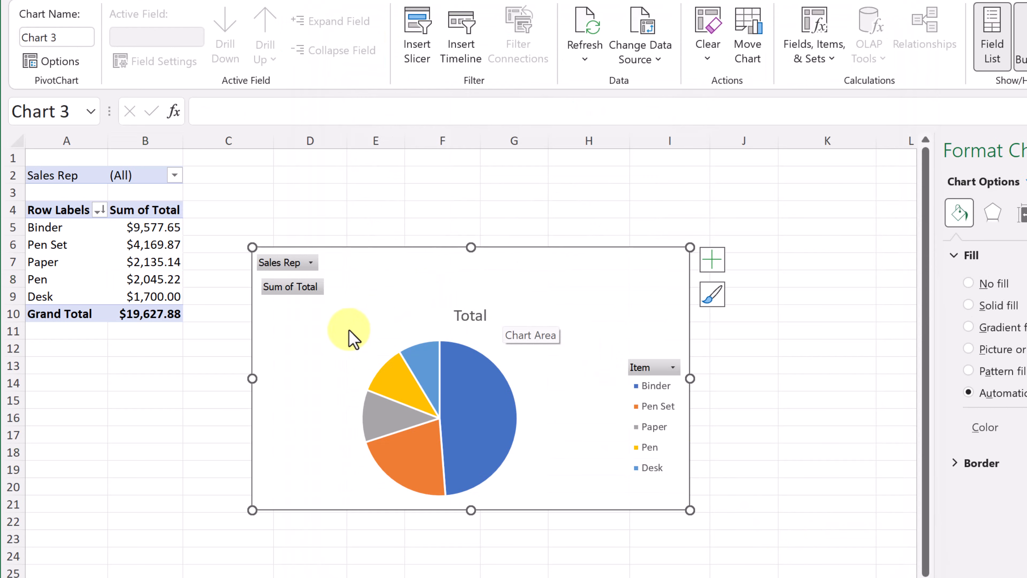
# Move the pie PivotChart up beside the PivotTable and shrink it slightly to cover about C2 to H16.
pyautogui.moveTo(337, 332); pyautogui.dragTo(311, 256)
pyautogui.moveTo(662, 433); pyautogui.dragTo(643, 419)
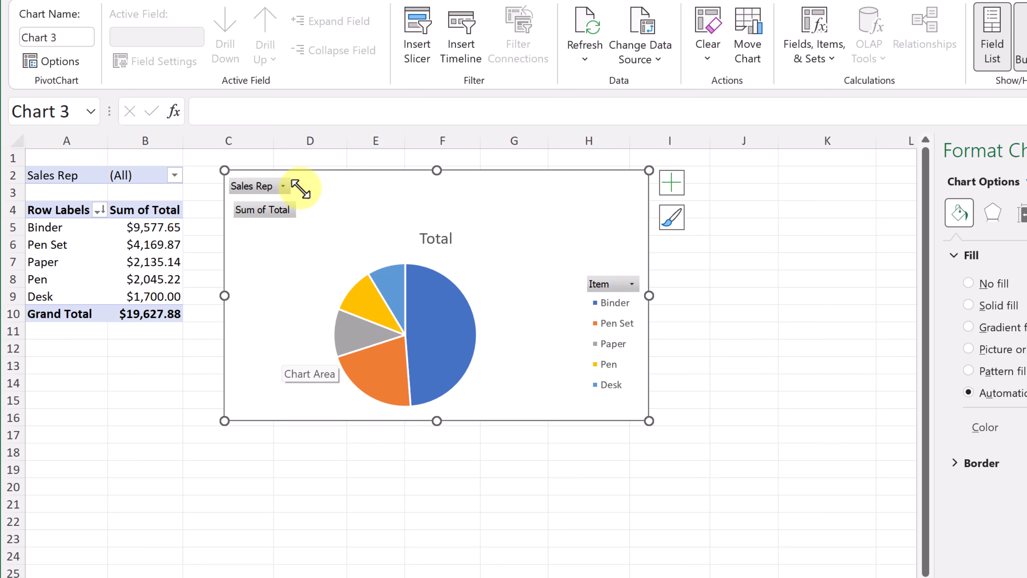
# Filter the pie PivotChart by Sales Rep to show a single representative's sales.
pyautogui.click(283, 187)
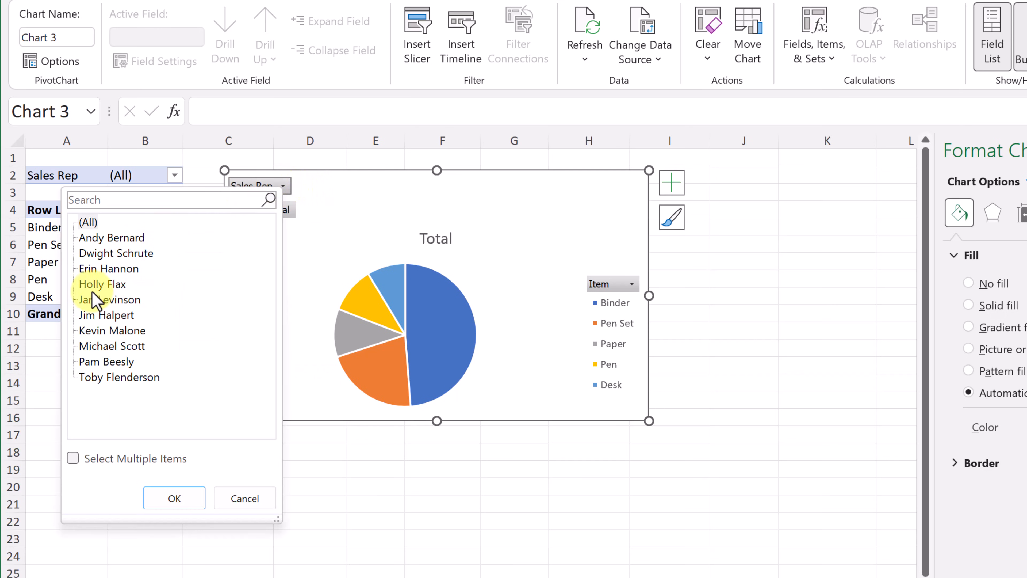
pyautogui.click(92, 269)
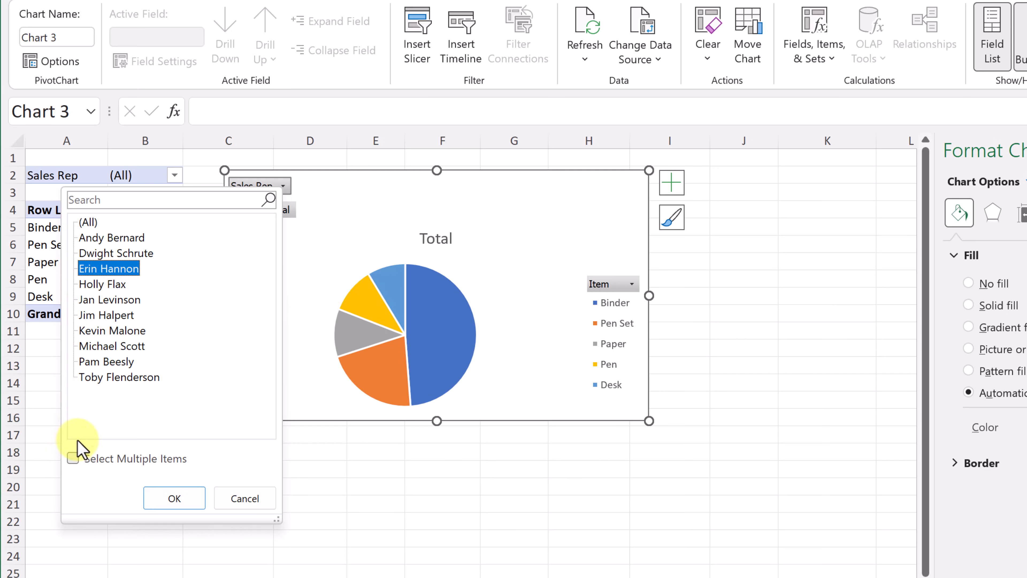
pyautogui.click(127, 347)
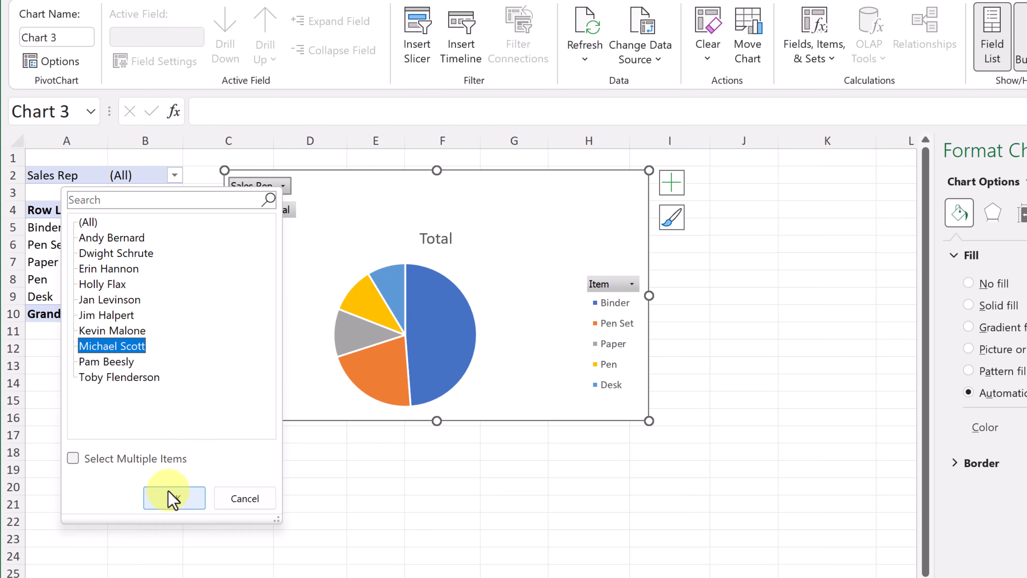
pyautogui.click(173, 495)
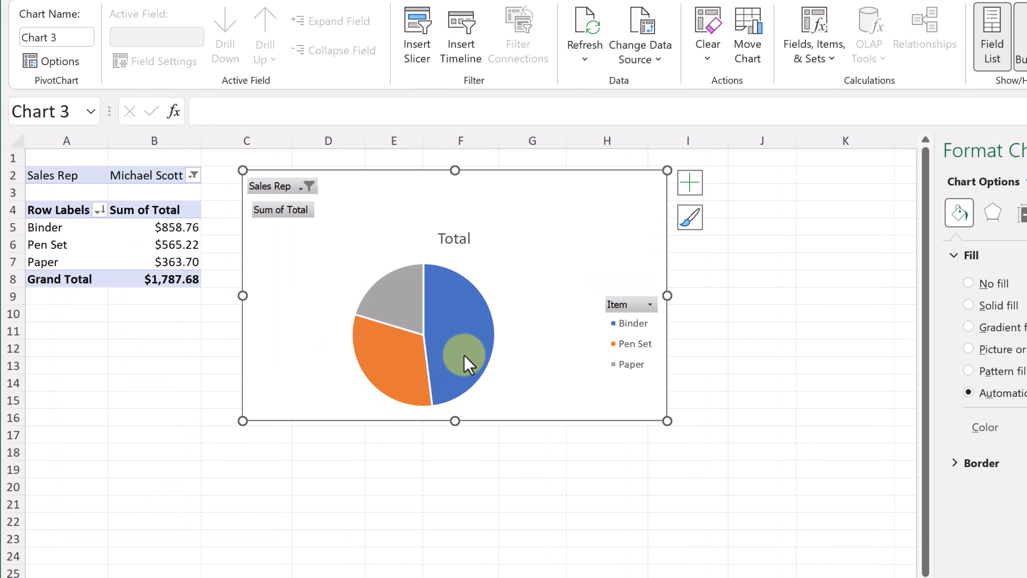
pyautogui.moveTo(426, 374)
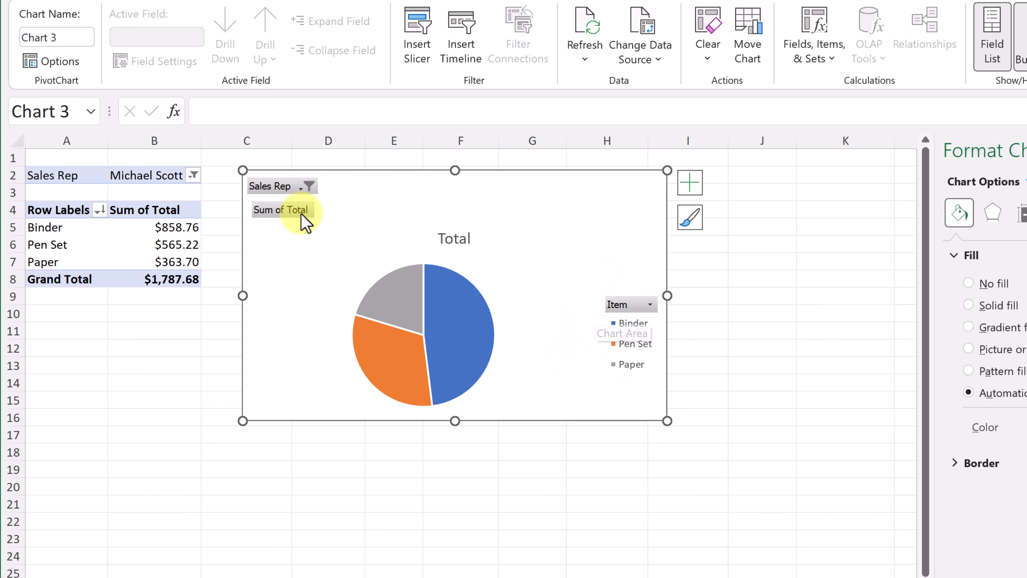
# Reset the PivotChart's Sales Rep filter to (All).
pyautogui.click(279, 188)
pyautogui.click(86, 220)
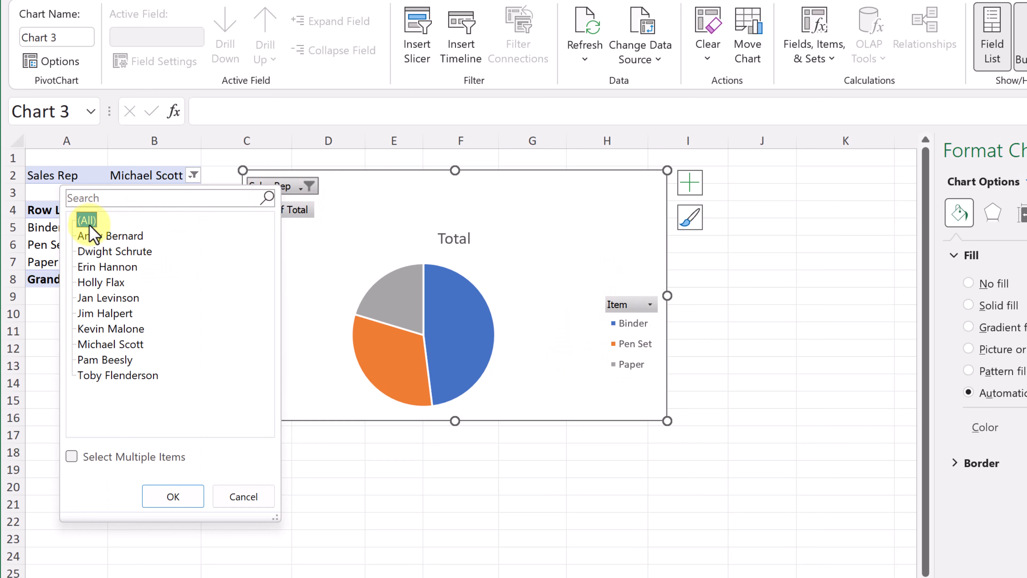
pyautogui.click(172, 496)
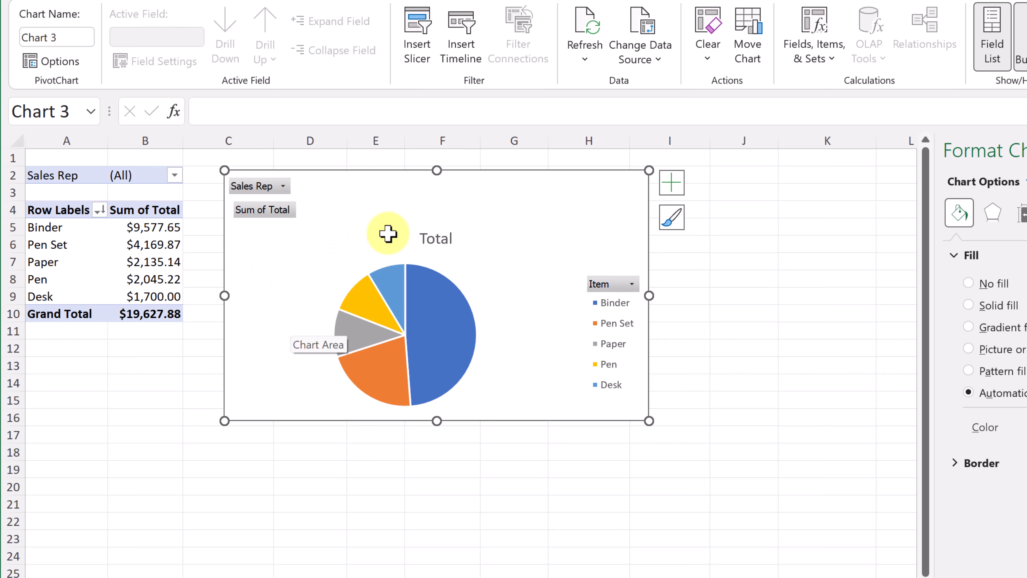
# Filter the PivotChart's Item field to only Desk and Paper.
pyautogui.click(632, 284)
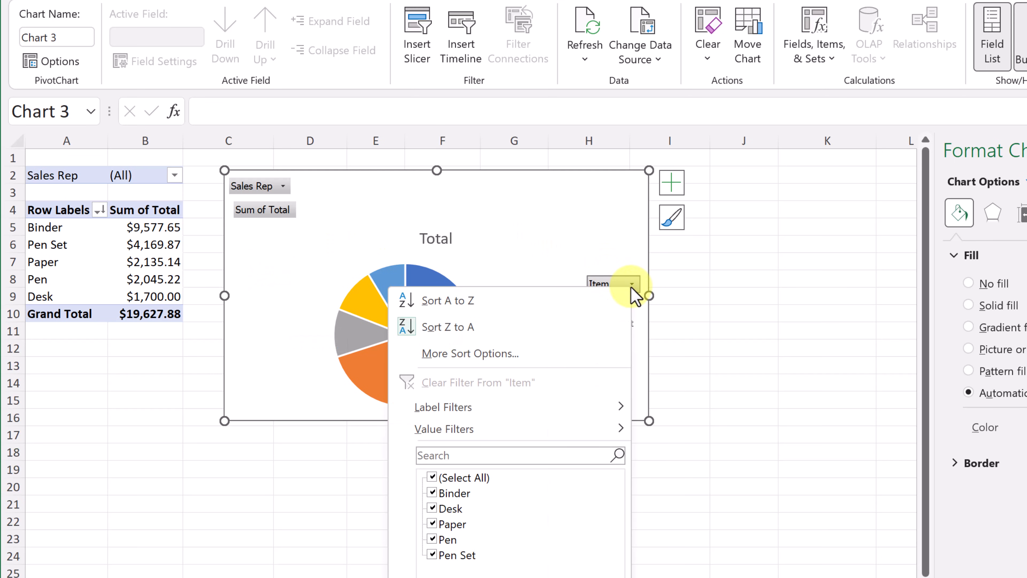
pyautogui.click(432, 477)
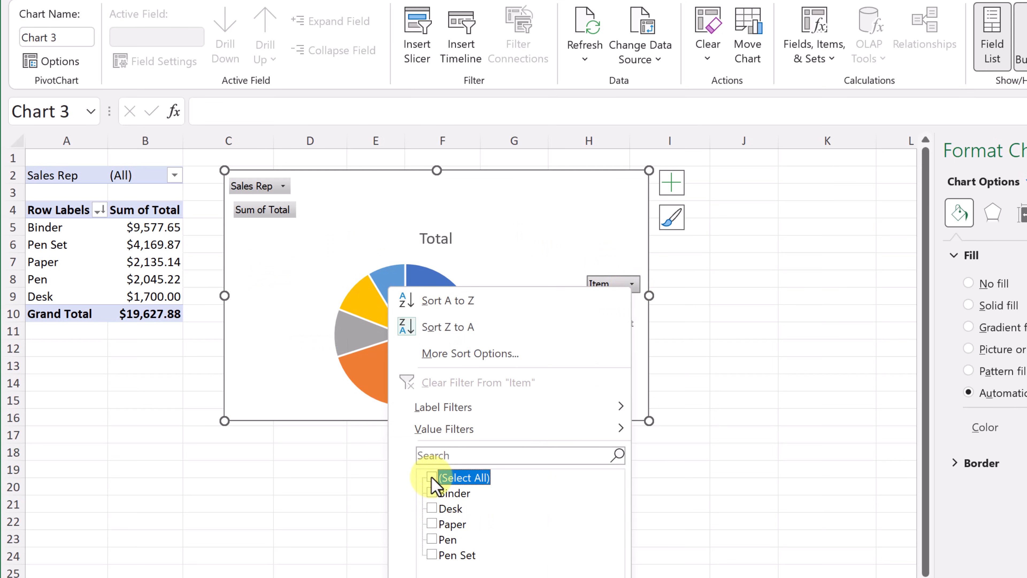
pyautogui.click(432, 524)
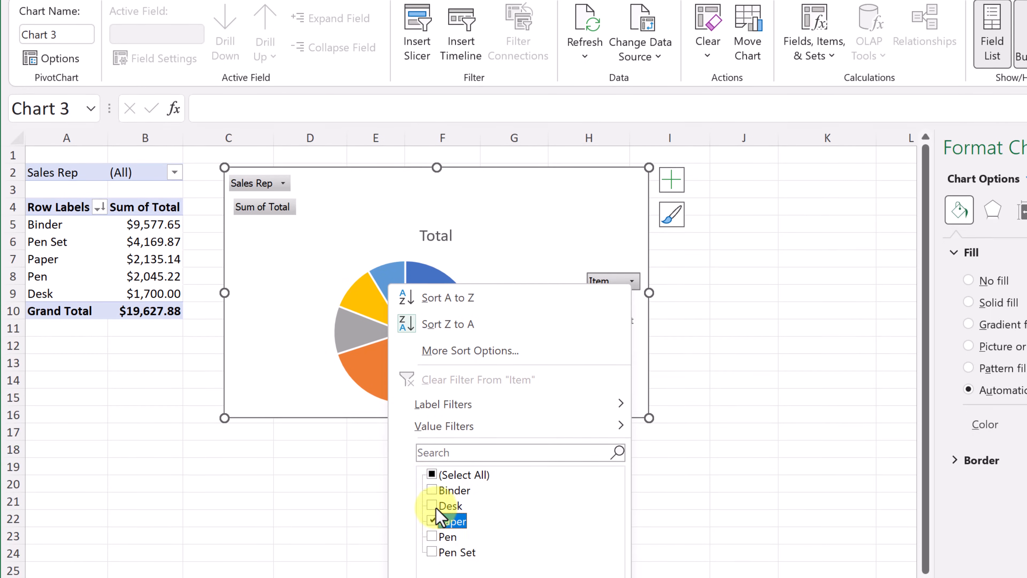
pyautogui.click(431, 508)
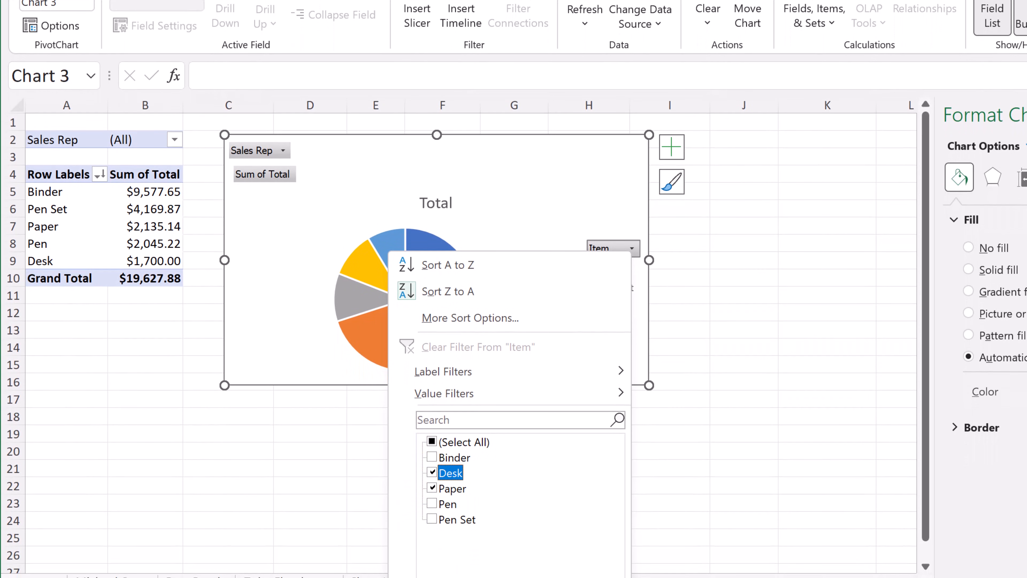
pyautogui.click(521, 567)
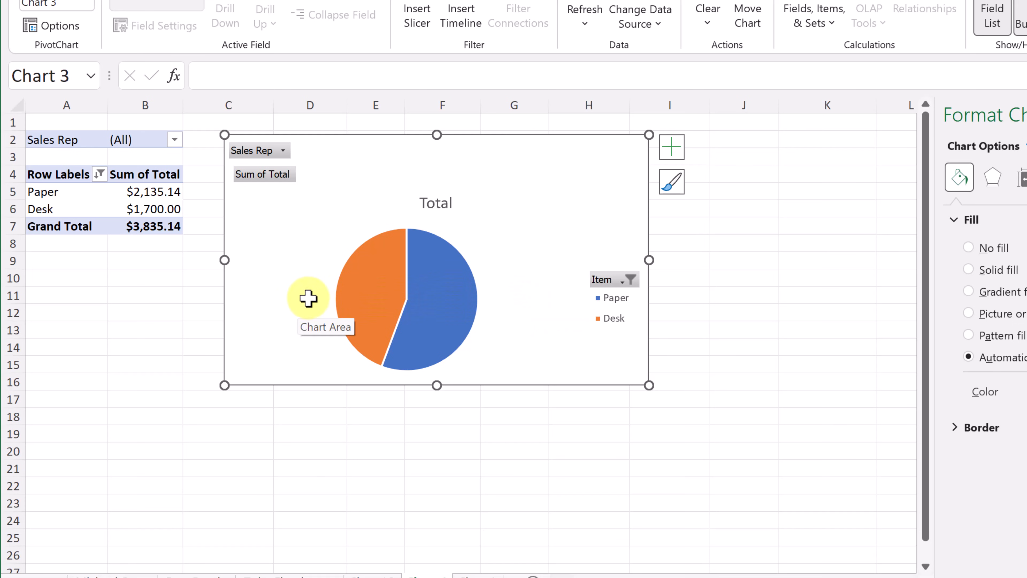
# Select all items again in the PivotChart's Item filter and apply it.
pyautogui.click(622, 281)
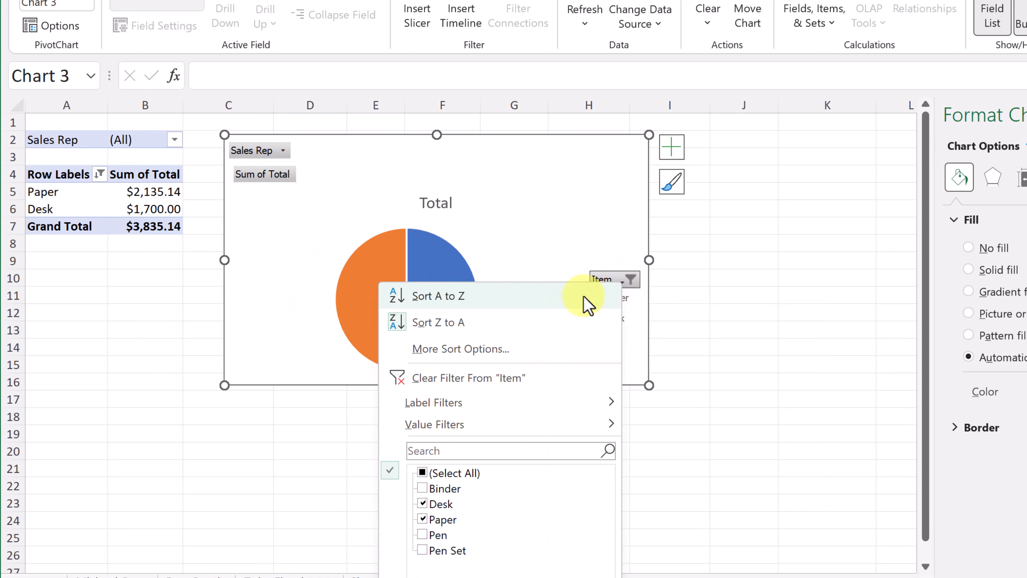
pyautogui.click(422, 472)
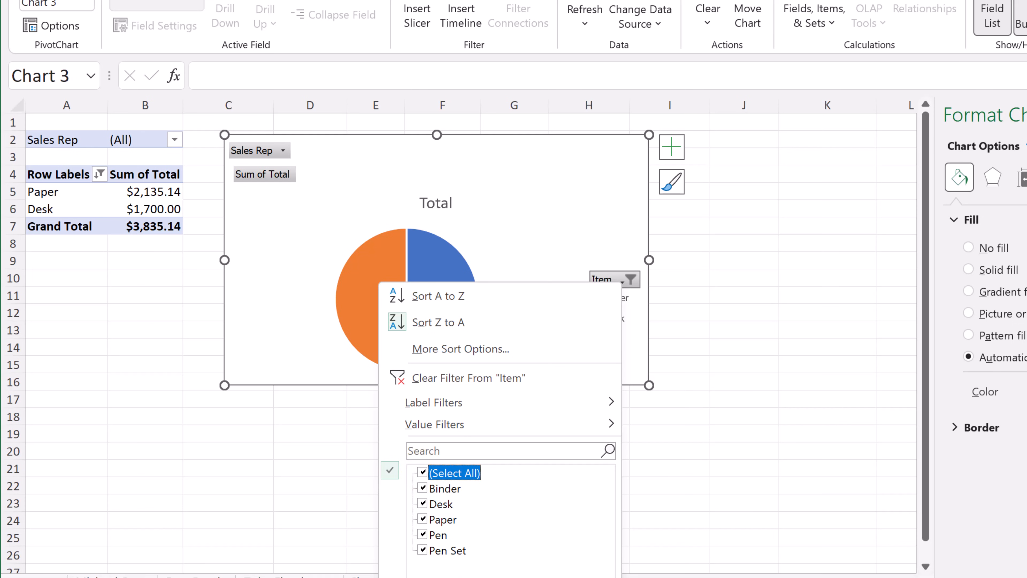
pyautogui.click(521, 576)
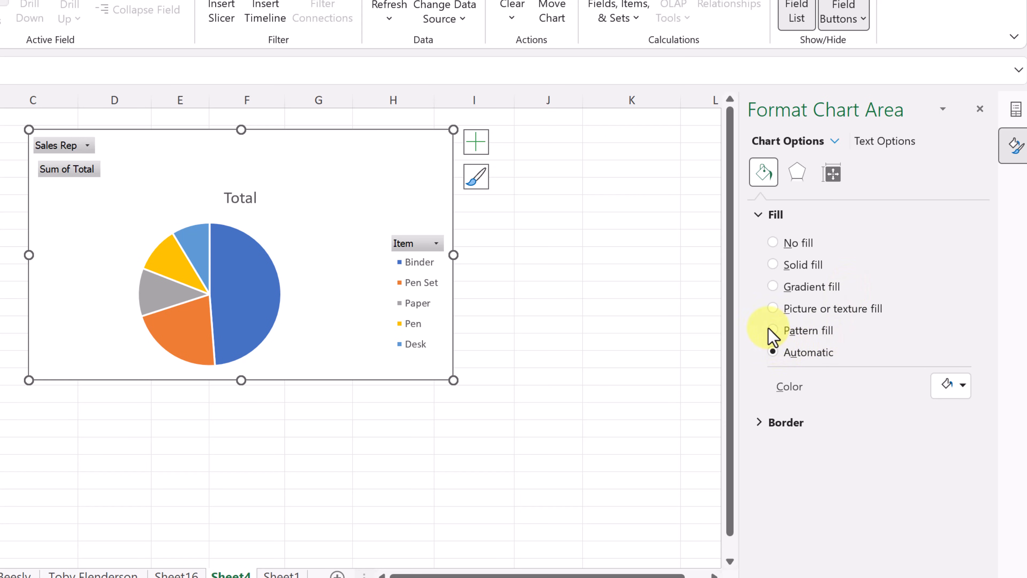
# Try a gradient fill on the chart area, then apply a pattern fill instead.
pyautogui.click(773, 287)
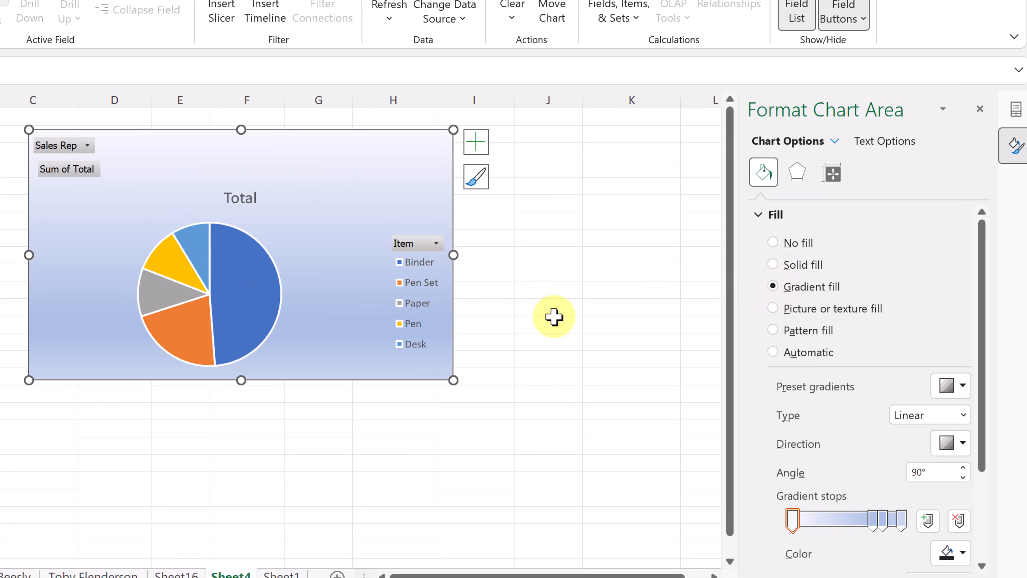
pyautogui.click(793, 523)
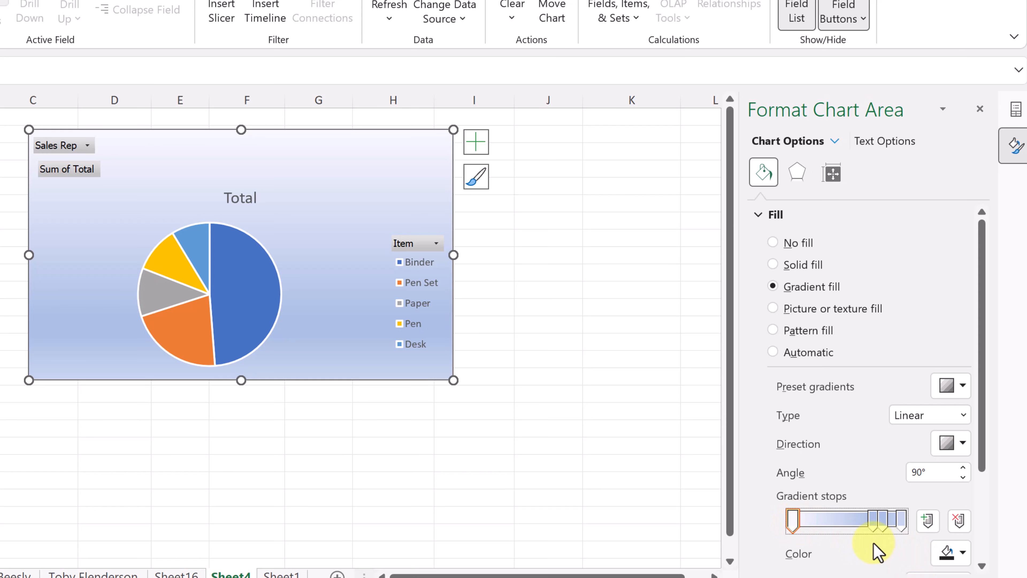
pyautogui.click(772, 330)
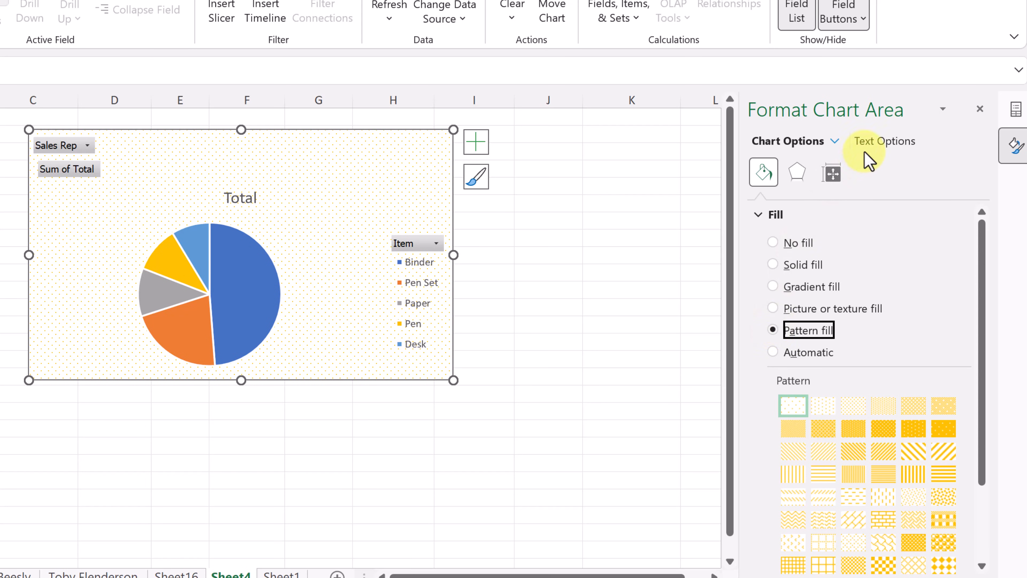
# Look at the text options of the chart area and title, then set the legend's text fill to the blue theme color.
pyautogui.click(882, 141)
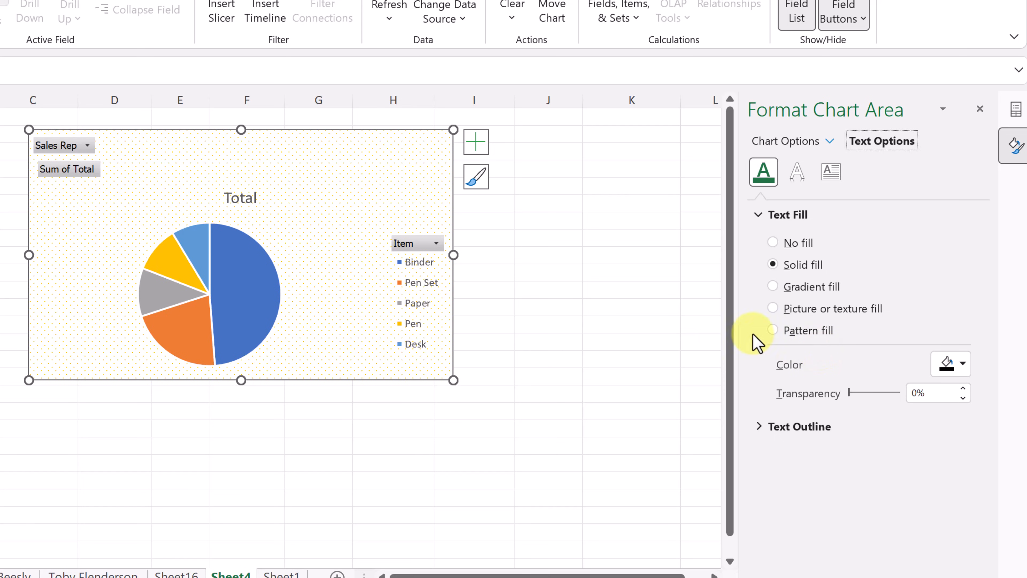
pyautogui.click(248, 199)
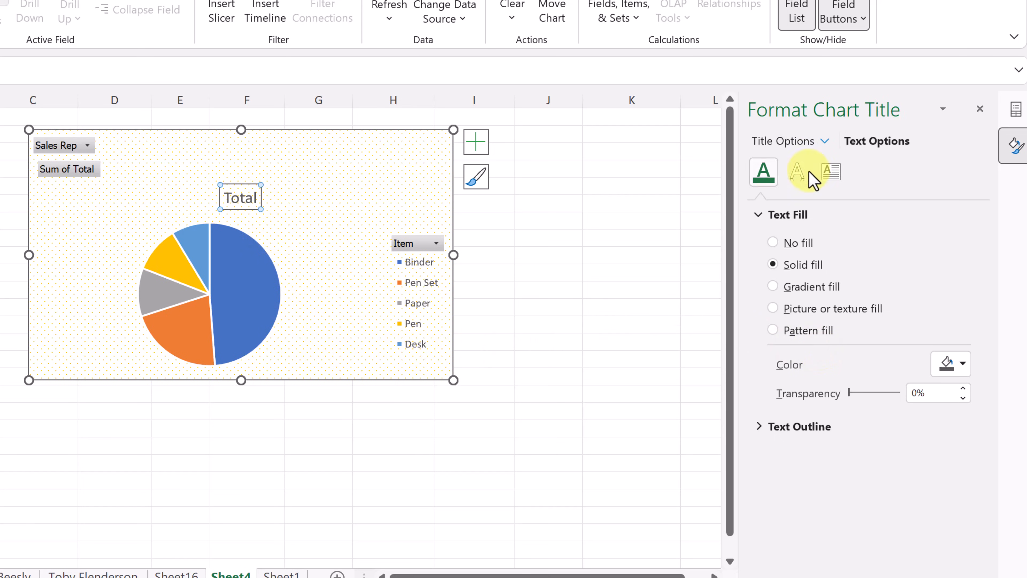
pyautogui.click(824, 140)
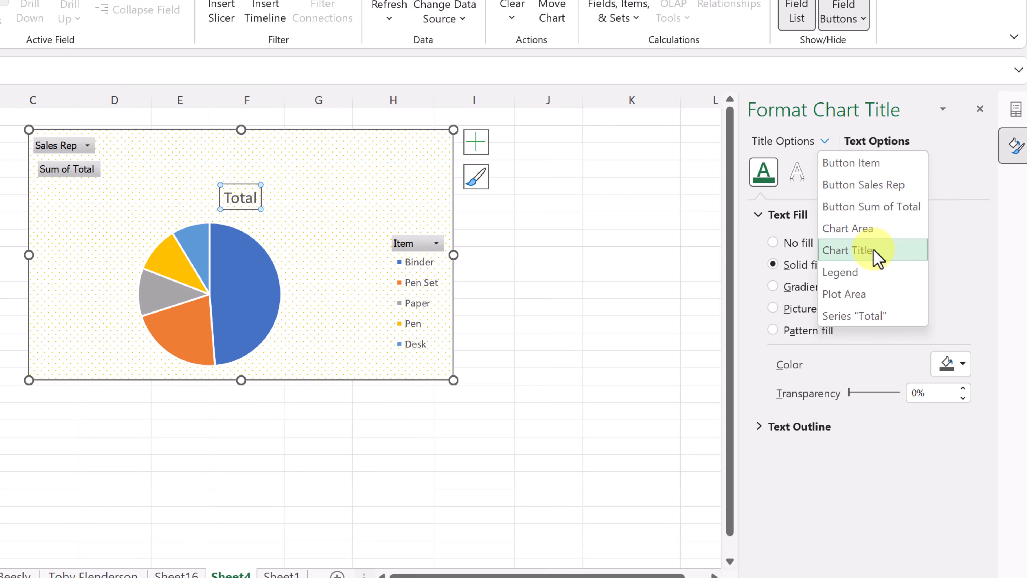
pyautogui.click(869, 277)
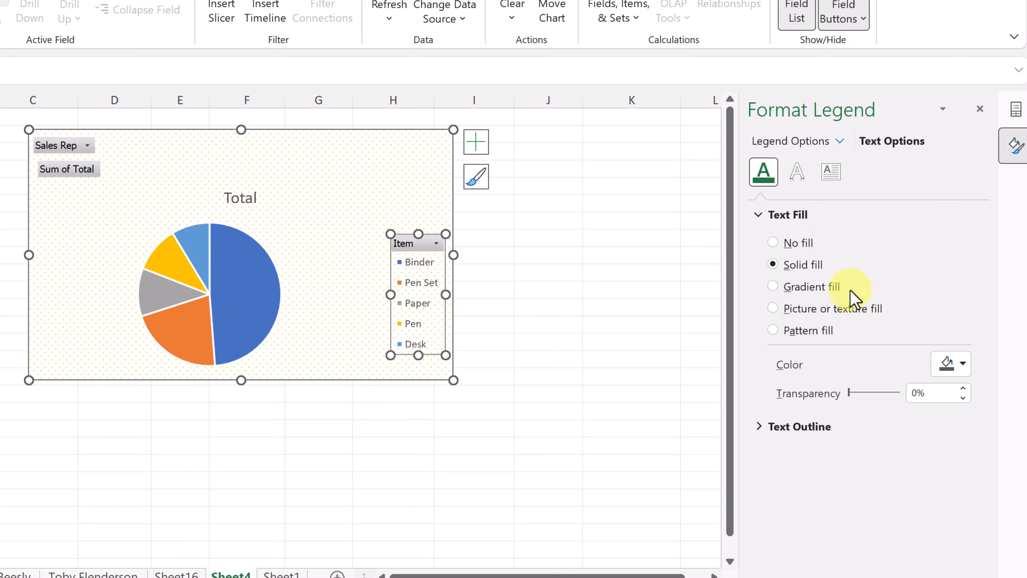
pyautogui.click(960, 368)
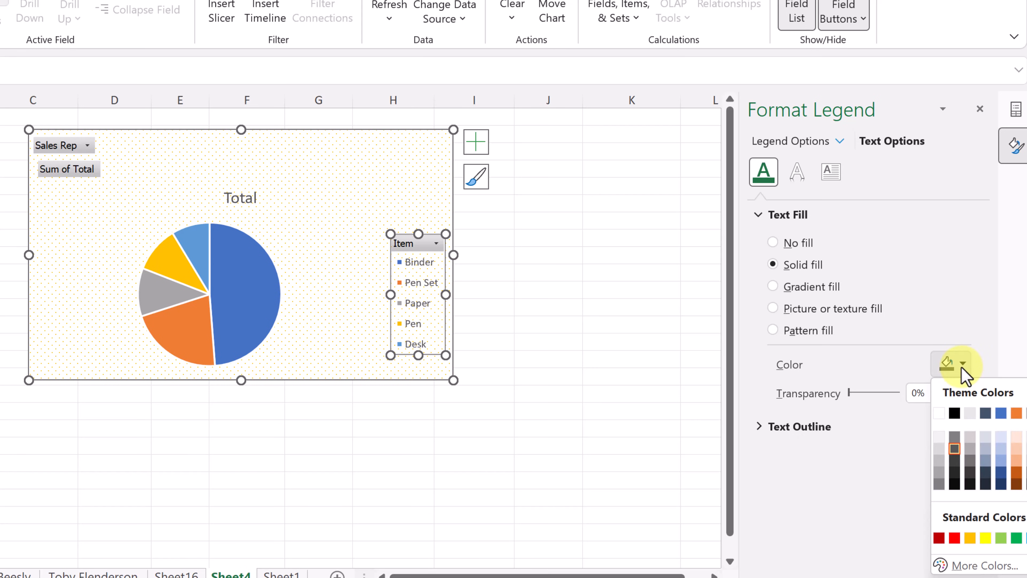
pyautogui.click(1000, 415)
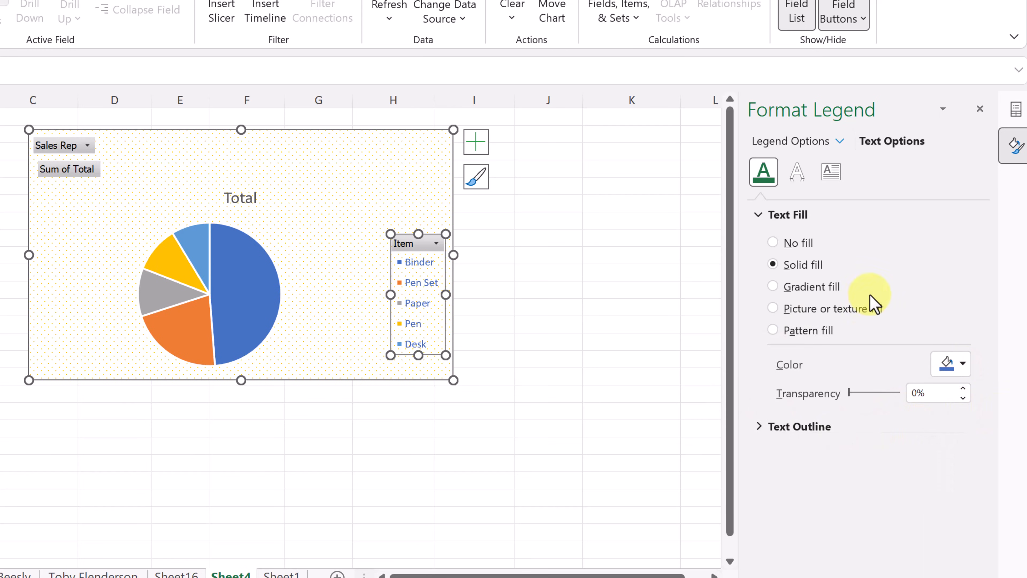
# Try the Top and Bottom legend positions, then set the legend position back to Right.
pyautogui.click(784, 142)
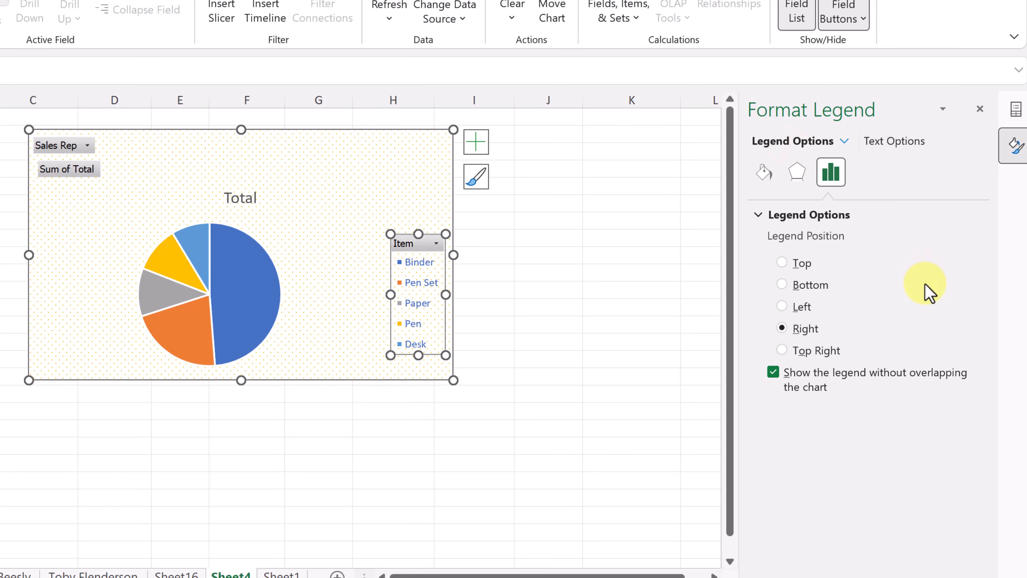
pyautogui.click(782, 263)
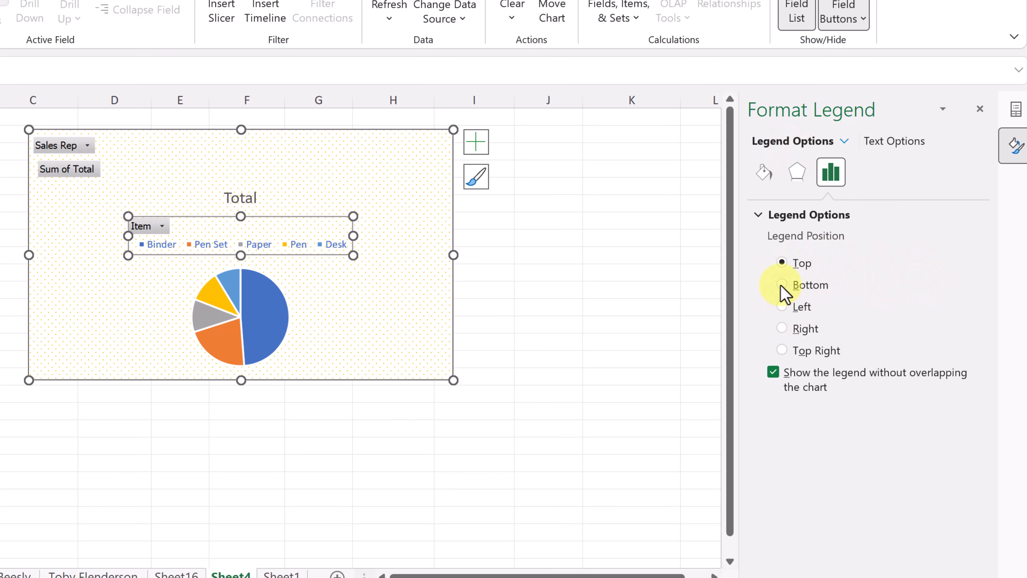
pyautogui.click(783, 285)
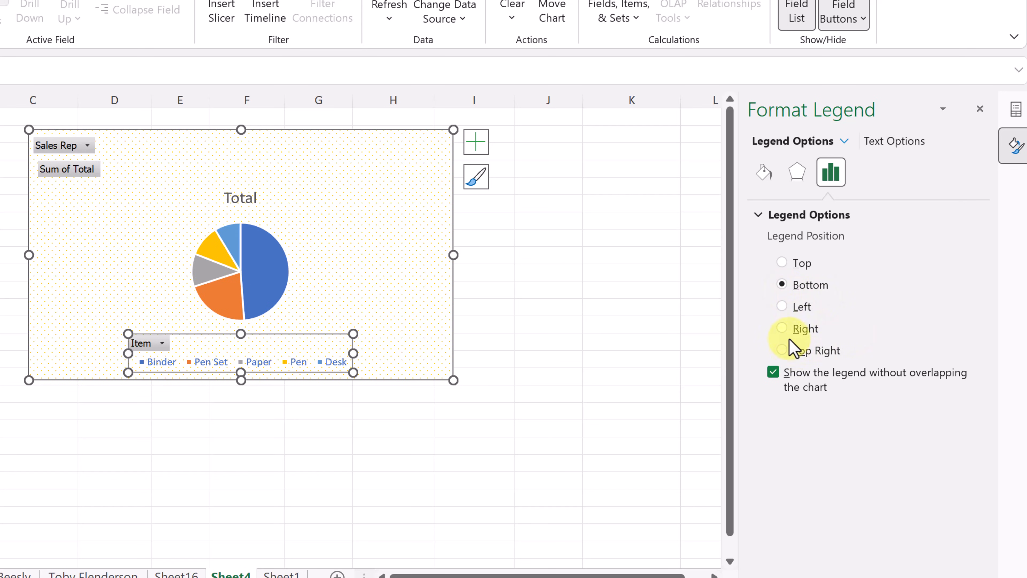
pyautogui.click(784, 328)
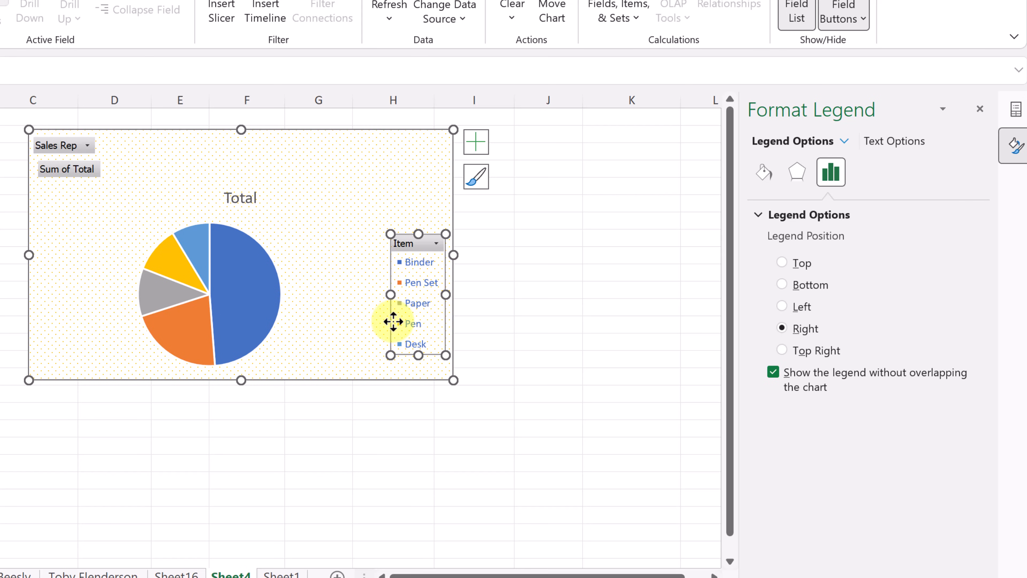
# Move the legend in closer beside the pie and shrink the PivotChart slightly from its lower-right corner.
pyautogui.moveTo(390, 321); pyautogui.dragTo(316, 316)
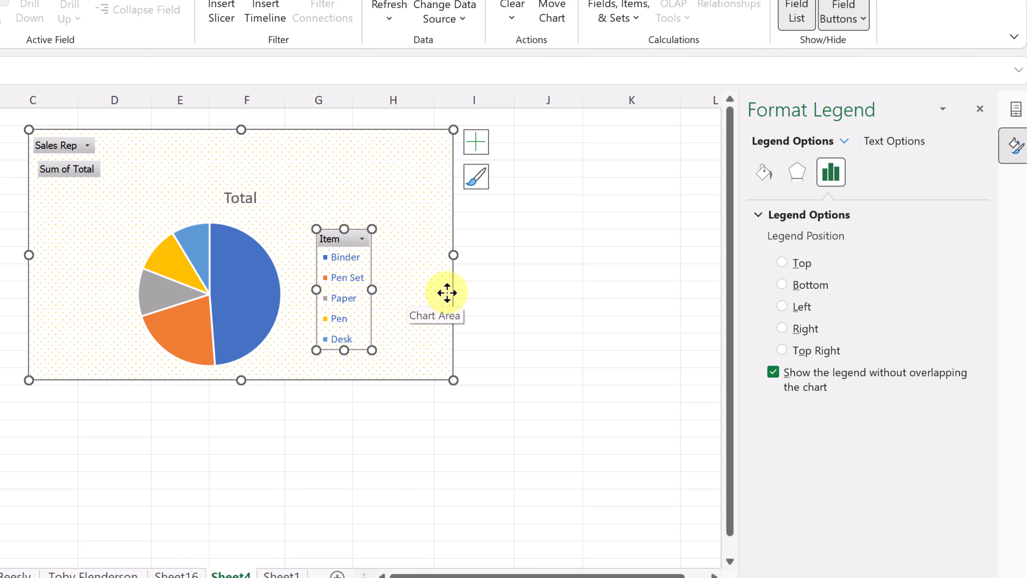
pyautogui.moveTo(453, 380); pyautogui.dragTo(394, 354)
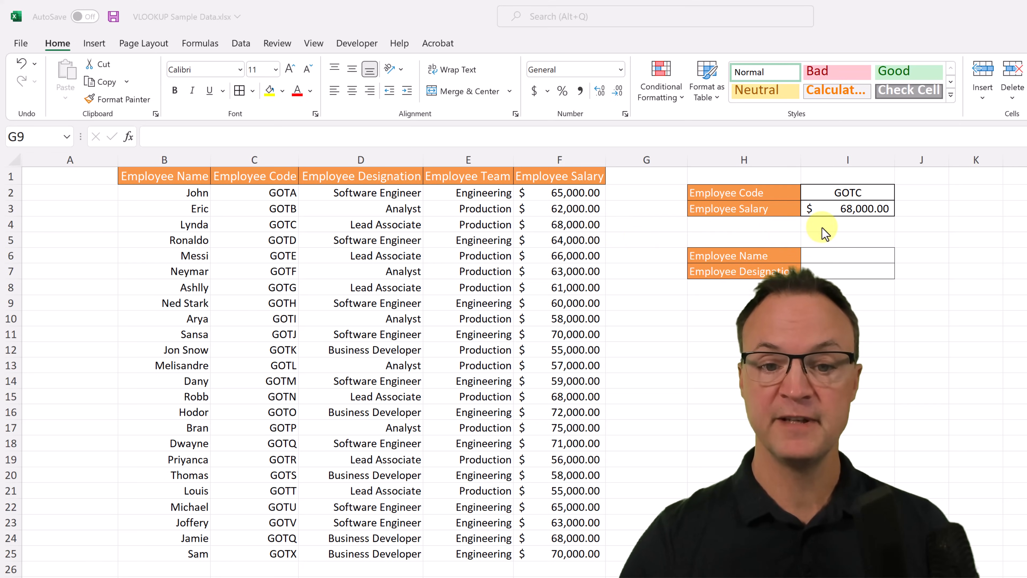
# In the VLOOKUP sample workbook, inspect the Employee Salary formula and change the lookup Employee Code in I2 to GOTI.
pyautogui.click(841, 209)
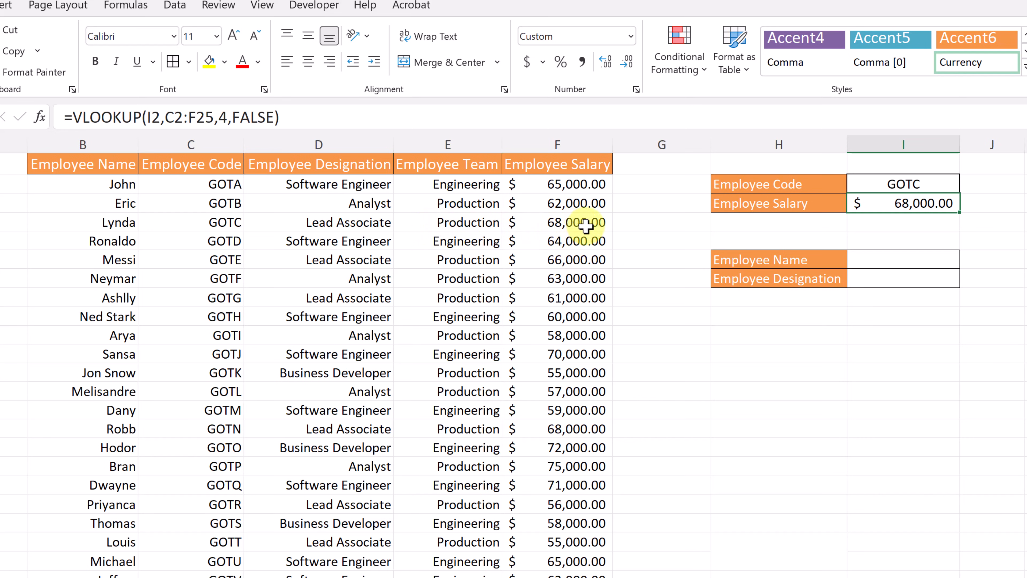
pyautogui.doubleClick(926, 184)
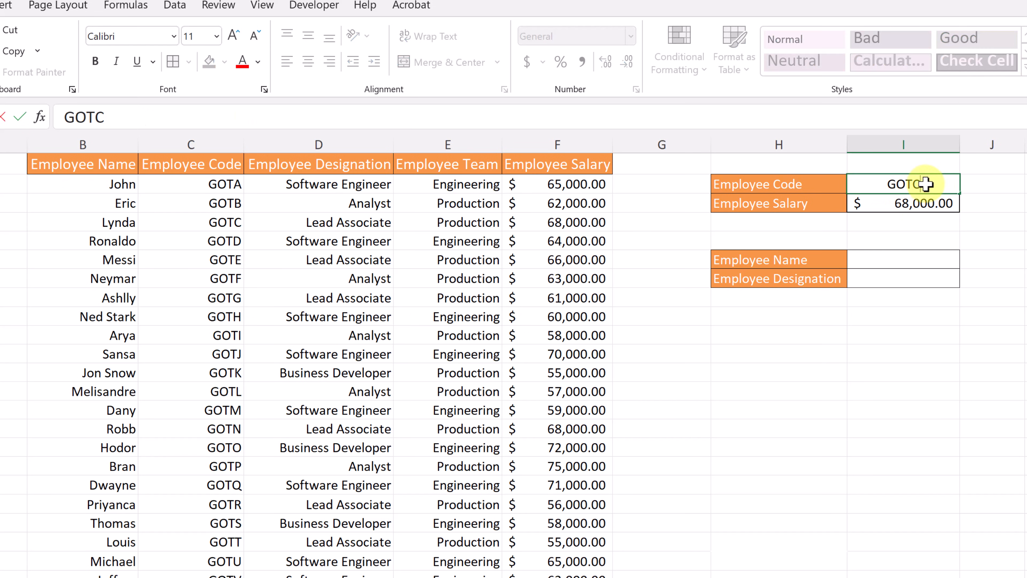
pyautogui.press('BackSpace')
pyautogui.write('I')
pyautogui.press('Return')
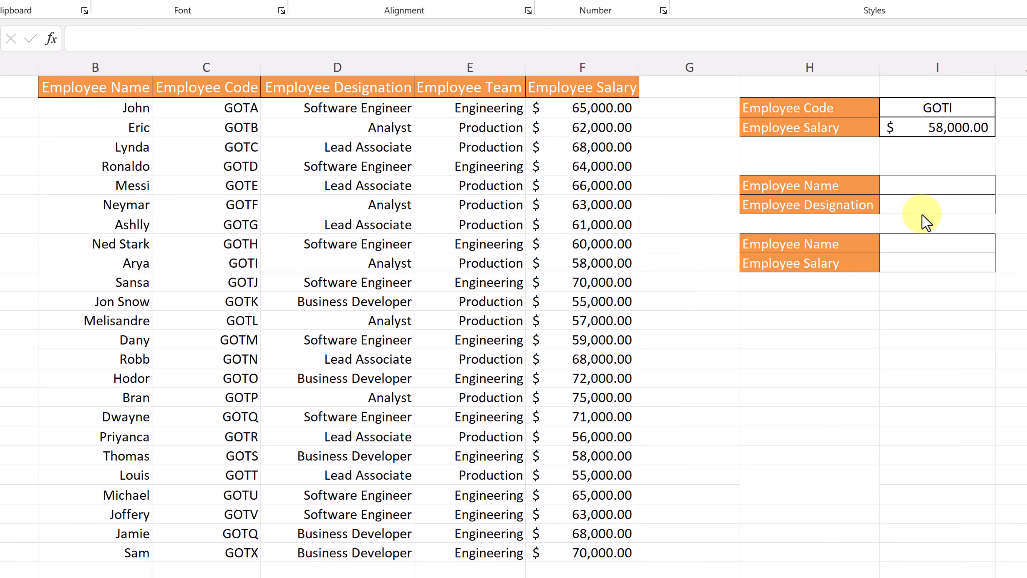
# Insert the VLOOKUP function in the Employee Designation result cell I7, searching the function list for "vlo".
pyautogui.doubleClick(929, 192)
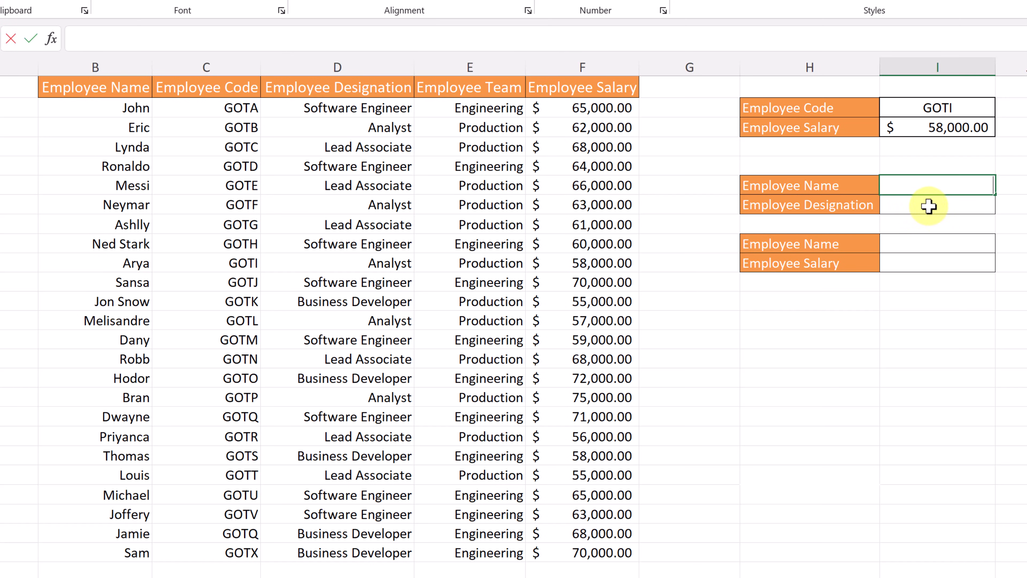
pyautogui.click(928, 206)
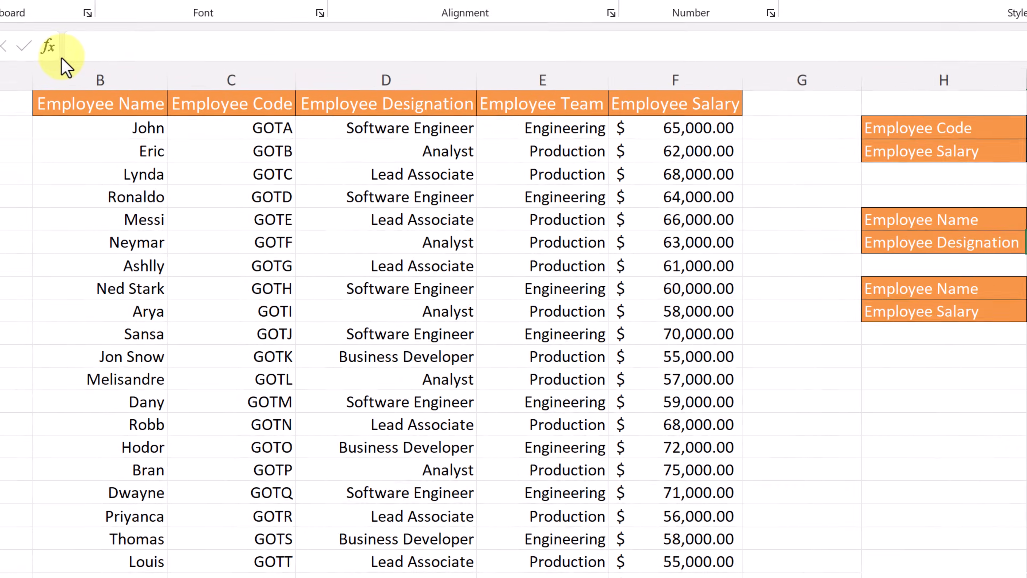
pyautogui.click(43, 57)
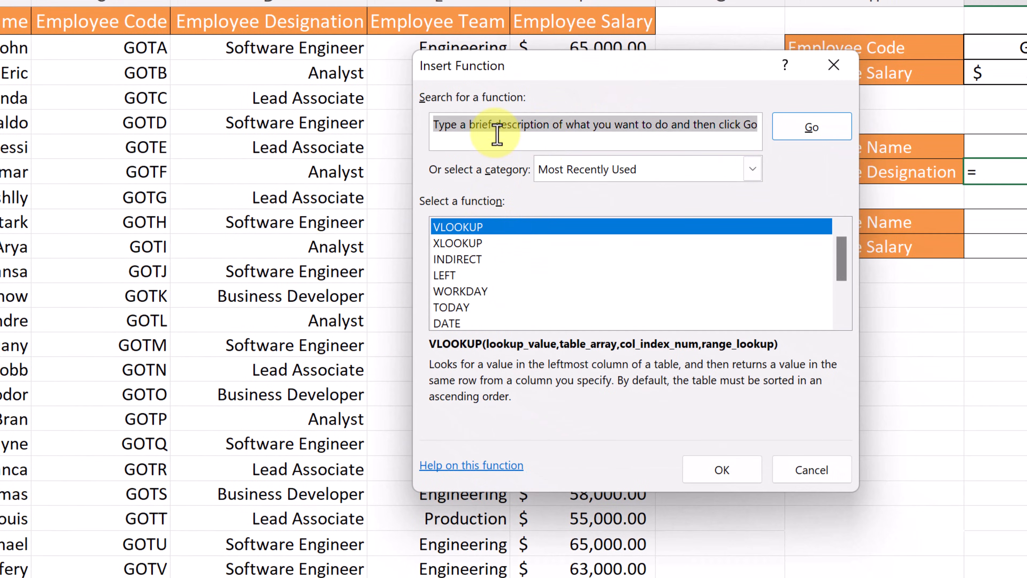
pyautogui.write('vlo')
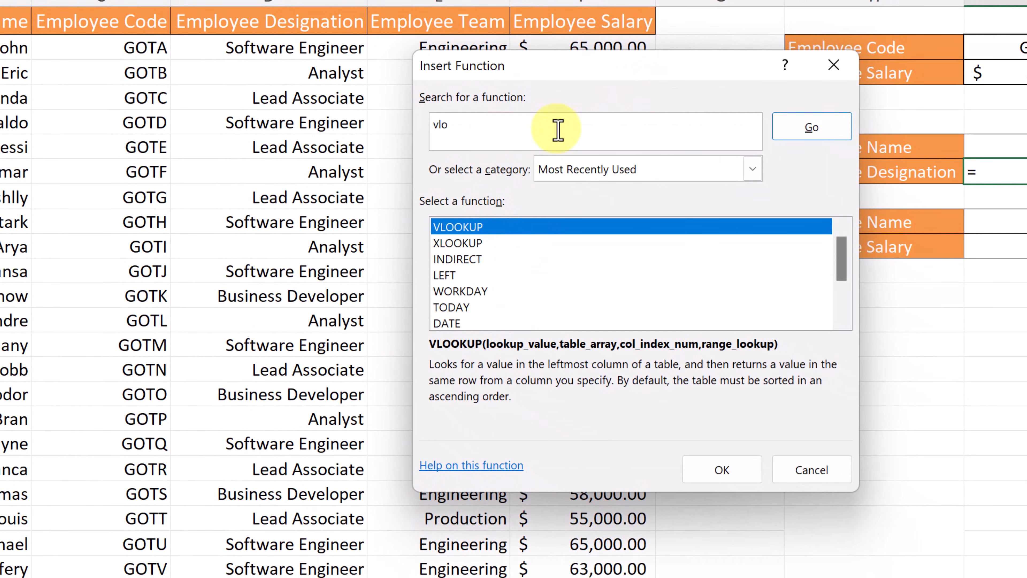
pyautogui.click(817, 130)
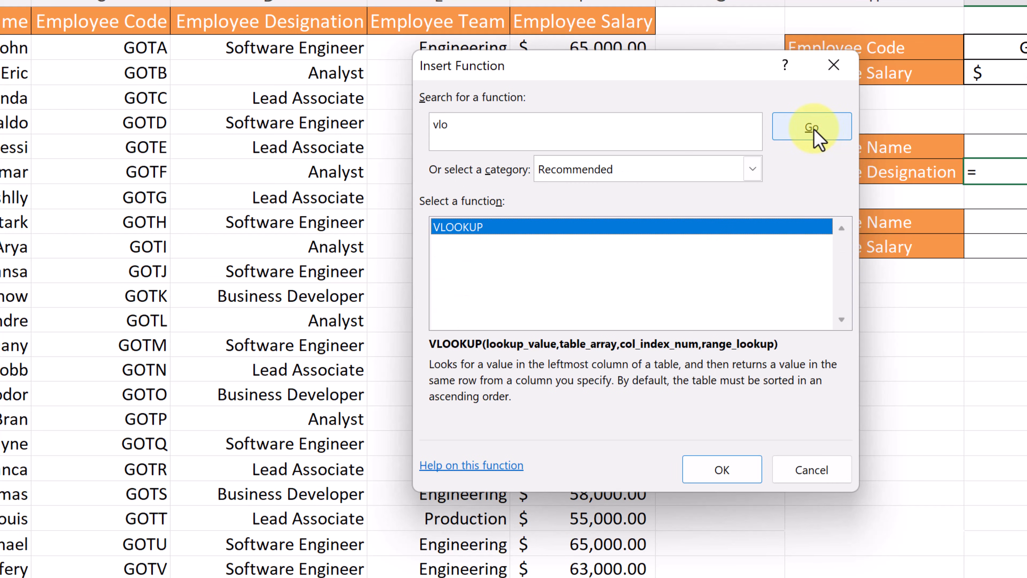
pyautogui.doubleClick(466, 227)
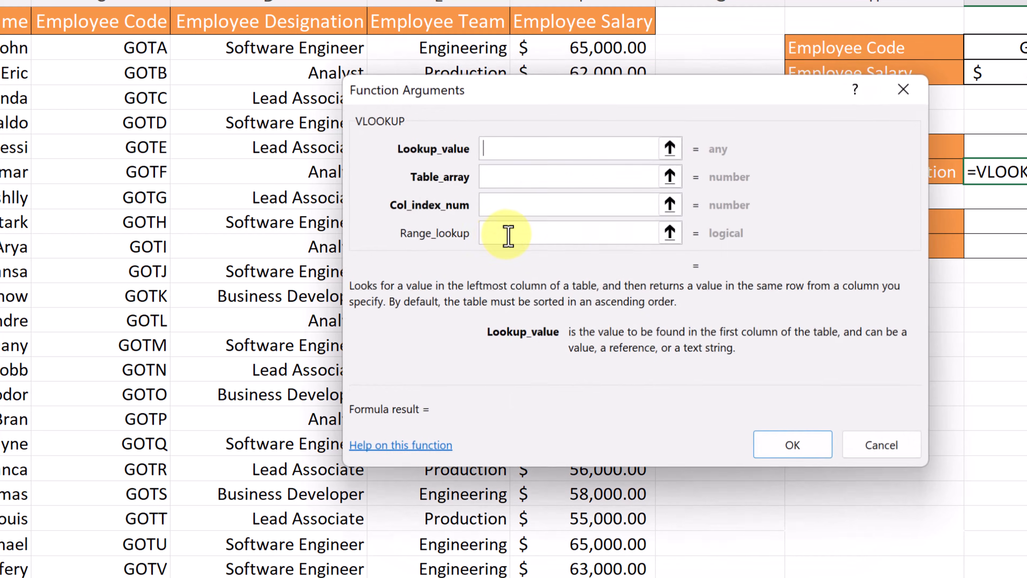
# Move the Function Arguments dialog clear of the lookup cells and set the VLOOKUP Lookup_value to I6.
pyautogui.moveTo(580, 104); pyautogui.dragTo(435, 139)
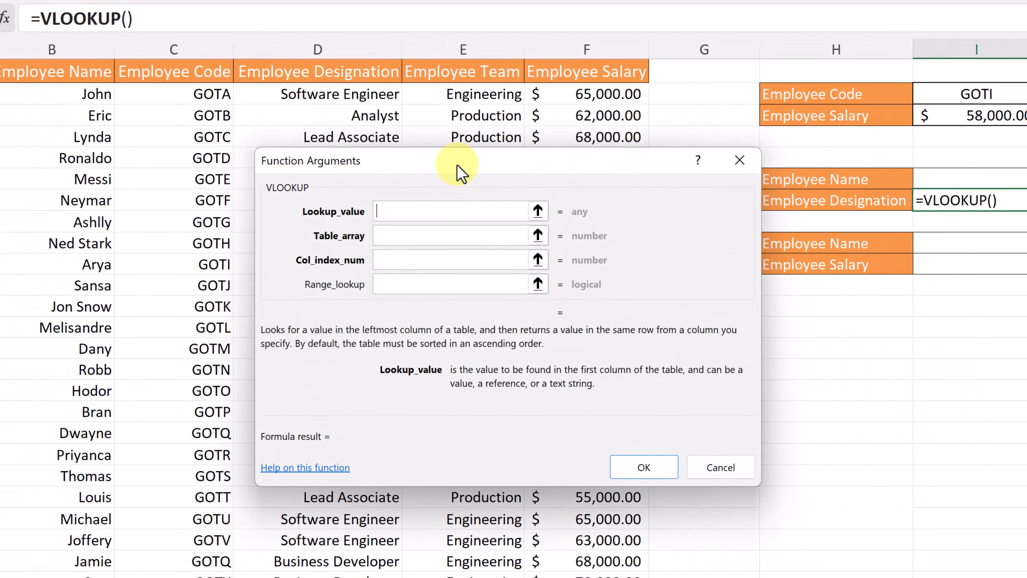
pyautogui.moveTo(461, 172); pyautogui.dragTo(444, 173)
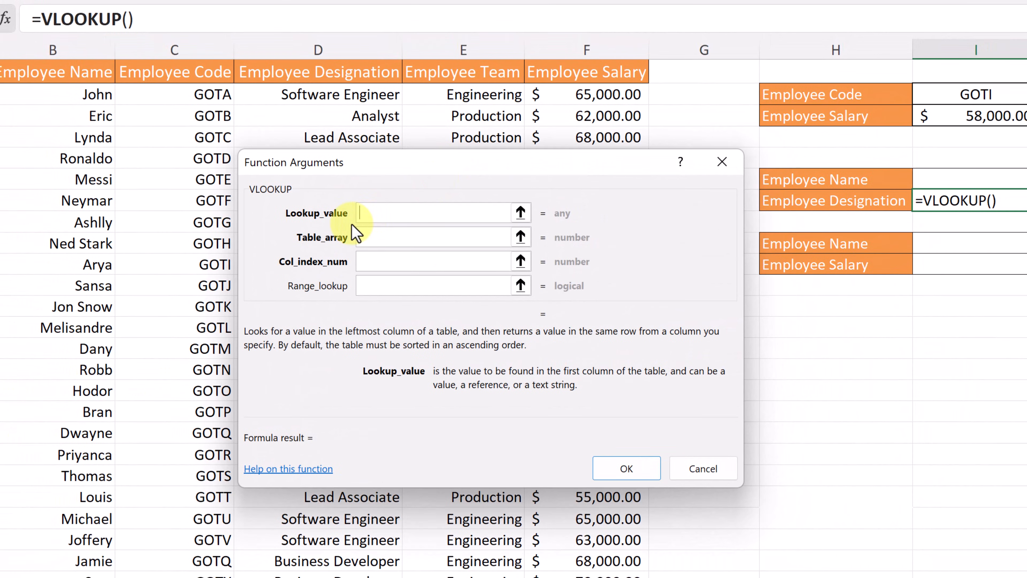
pyautogui.click(963, 177)
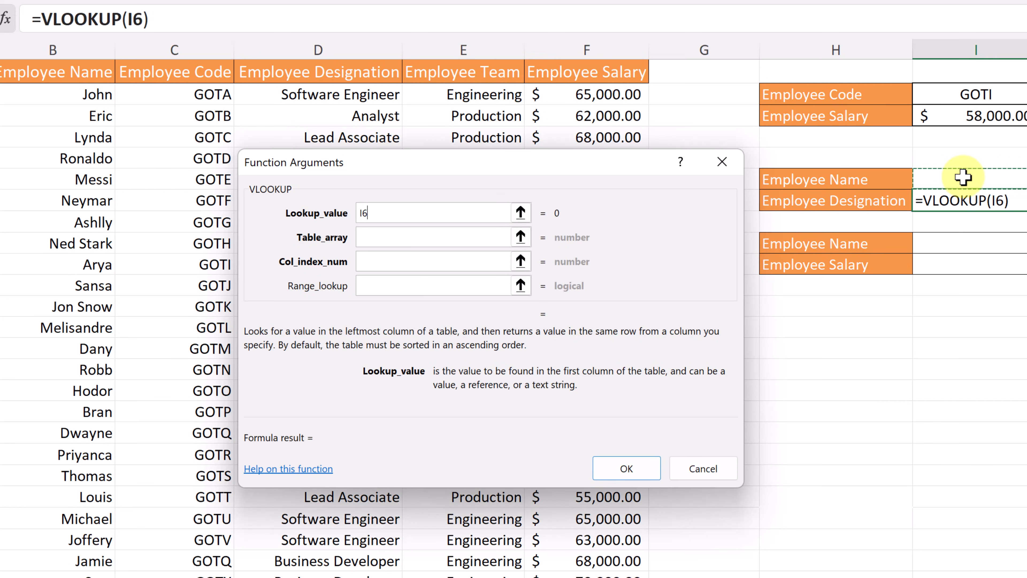
# Set the VLOOKUP Table_array to B2:D25, moving the dialog aside to reach the employee data.
pyautogui.click(385, 234)
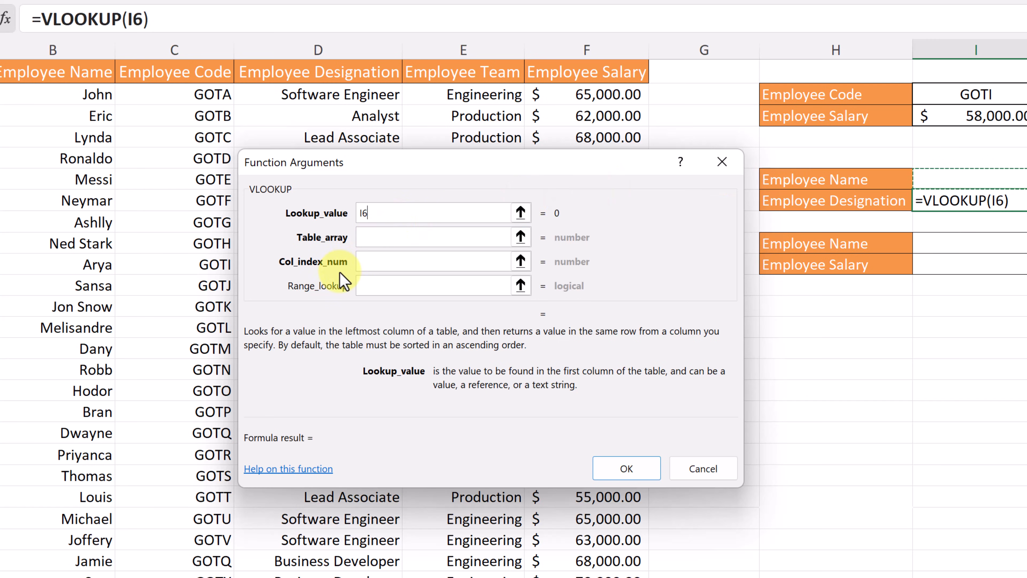
pyautogui.click(382, 261)
pyautogui.click(386, 238)
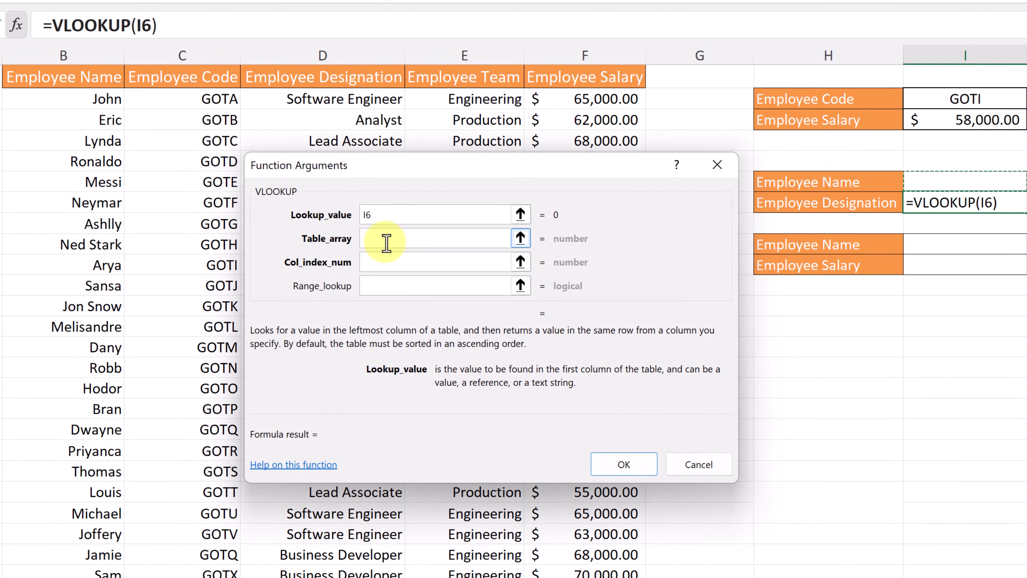
pyautogui.click(386, 242)
pyautogui.moveTo(404, 176); pyautogui.dragTo(676, 156)
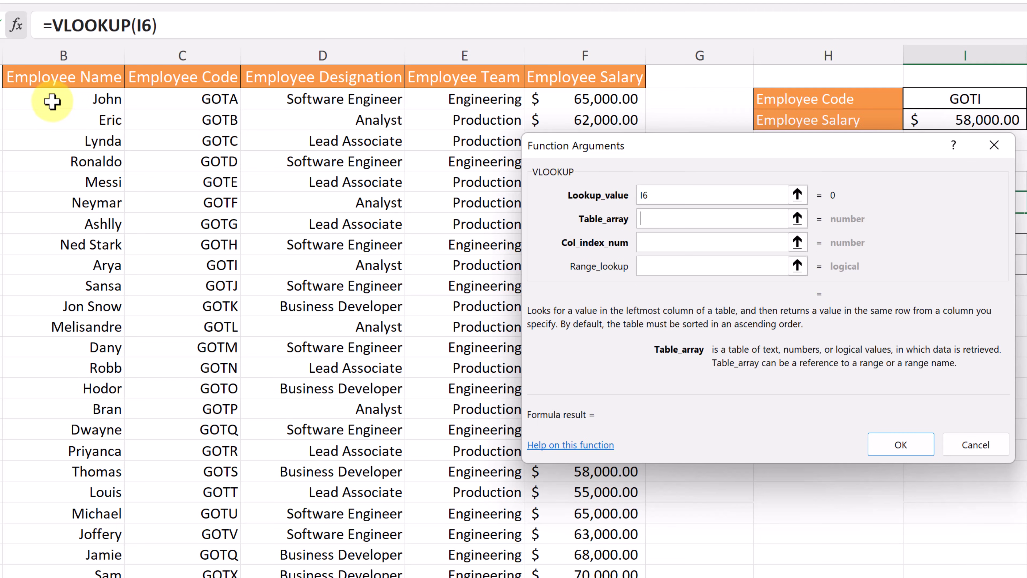
pyautogui.moveTo(52, 102); pyautogui.dragTo(389, 573)
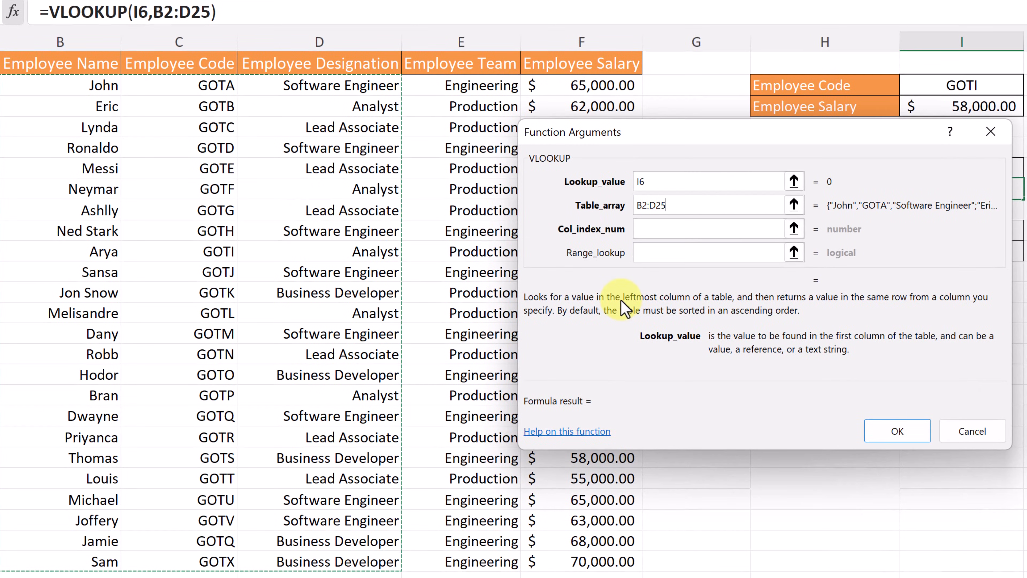
# Set Col_index_num to 3 and Range_lookup to FALSE, and complete the VLOOKUP formula.
pyautogui.click(655, 228)
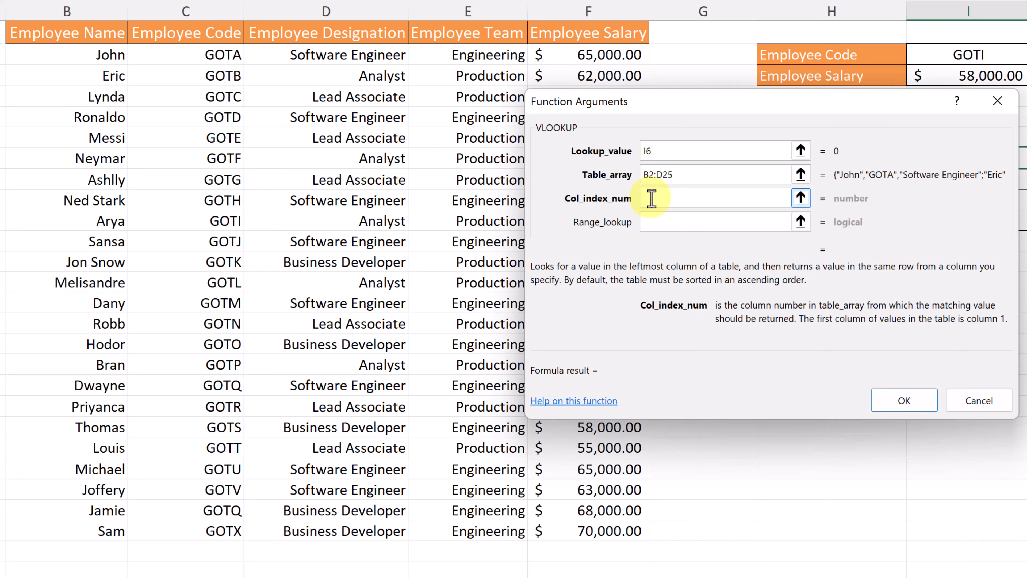
pyautogui.write('3')
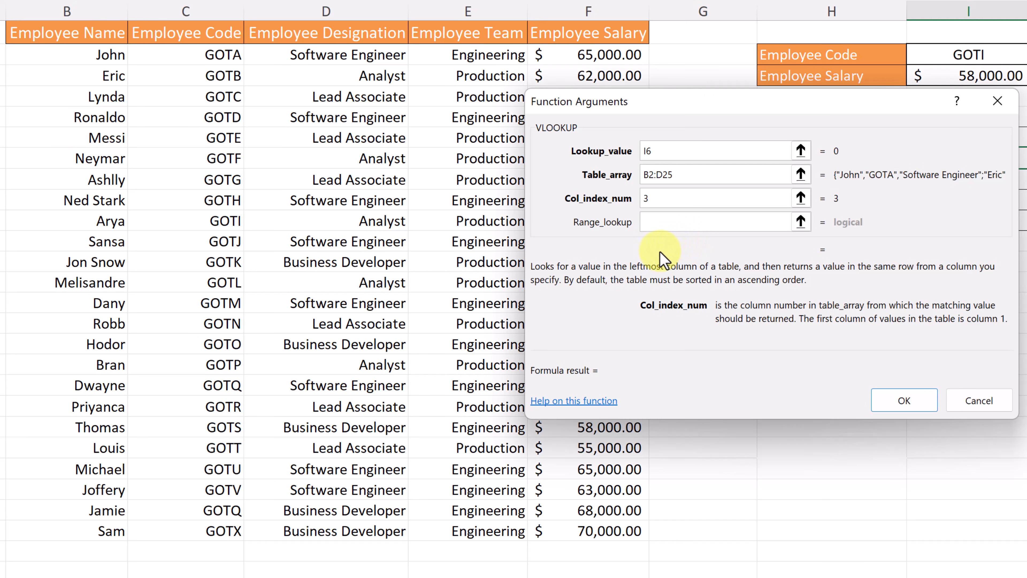
pyautogui.click(659, 225)
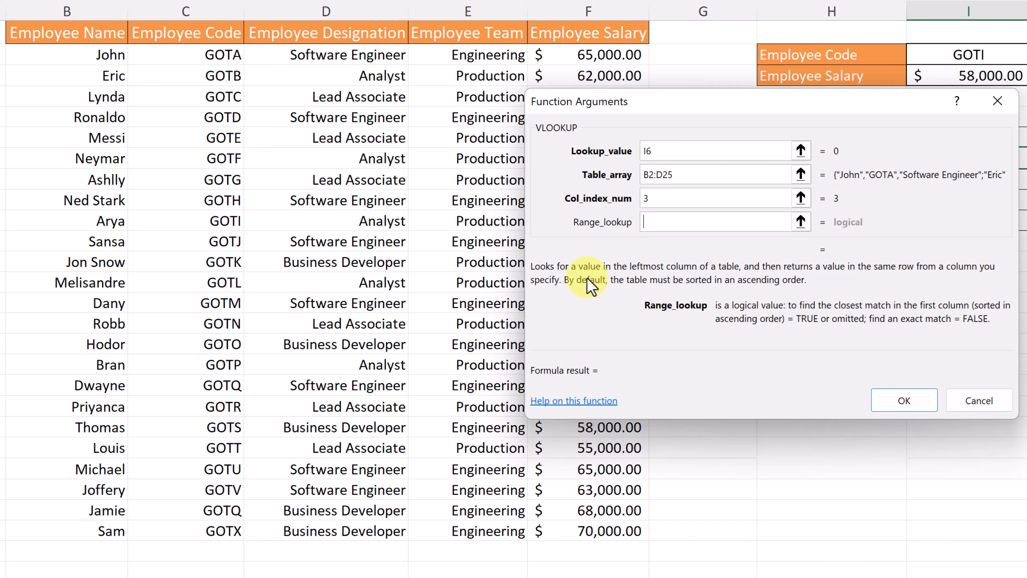
pyautogui.write('FALSE')
pyautogui.click(903, 406)
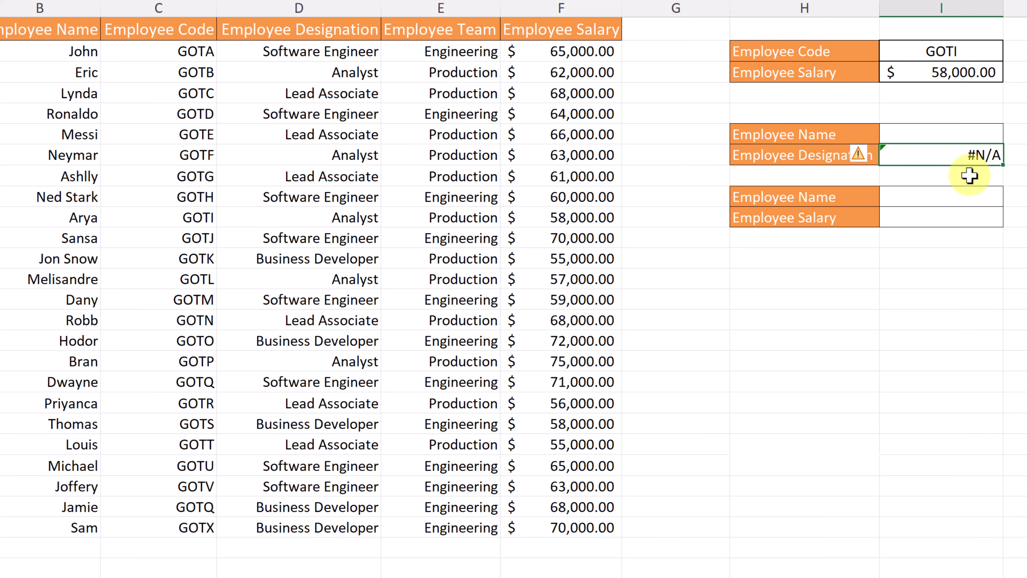
# Test the designation lookup by entering the first listed employee's name in I6, followed by the name from B17.
pyautogui.click(949, 134)
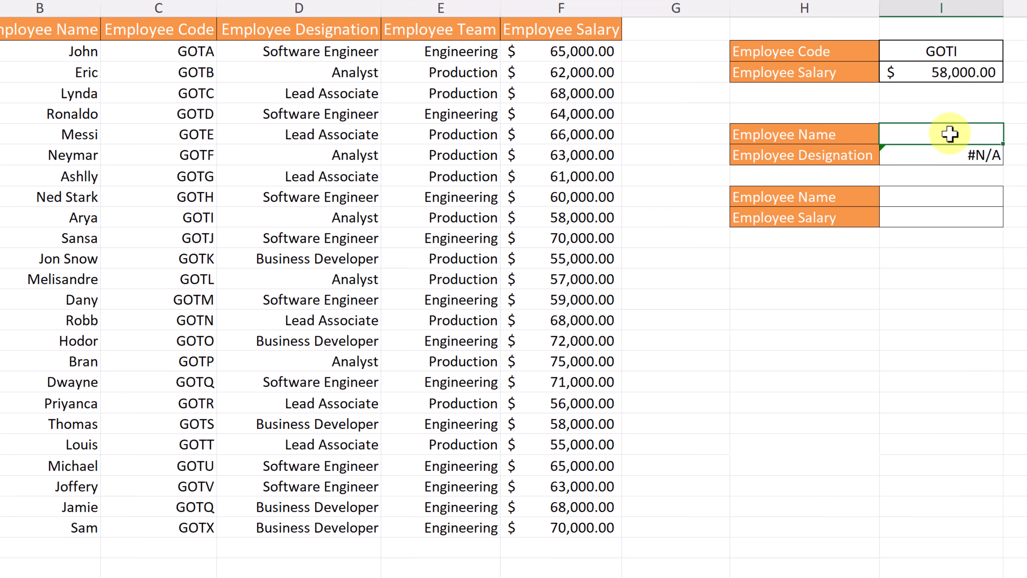
pyautogui.write('John')
pyautogui.press('Return')
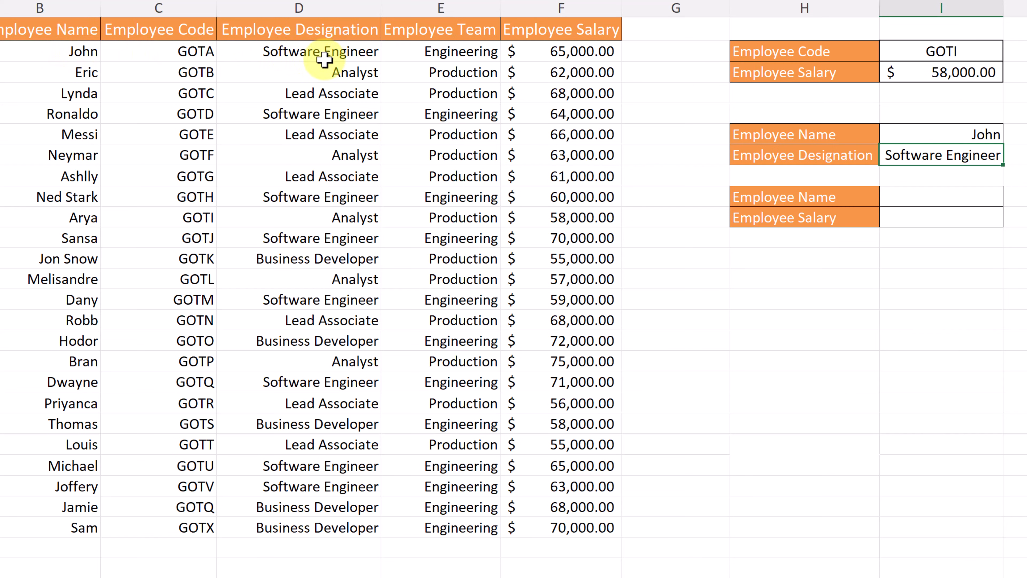
pyautogui.click(946, 135)
pyautogui.write('Bran')
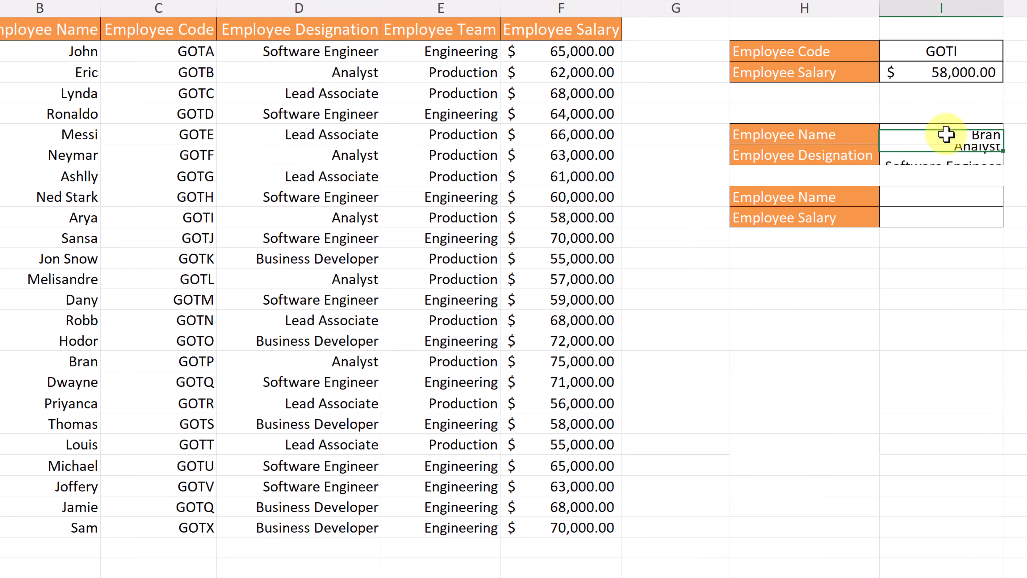
pyautogui.press('Return')
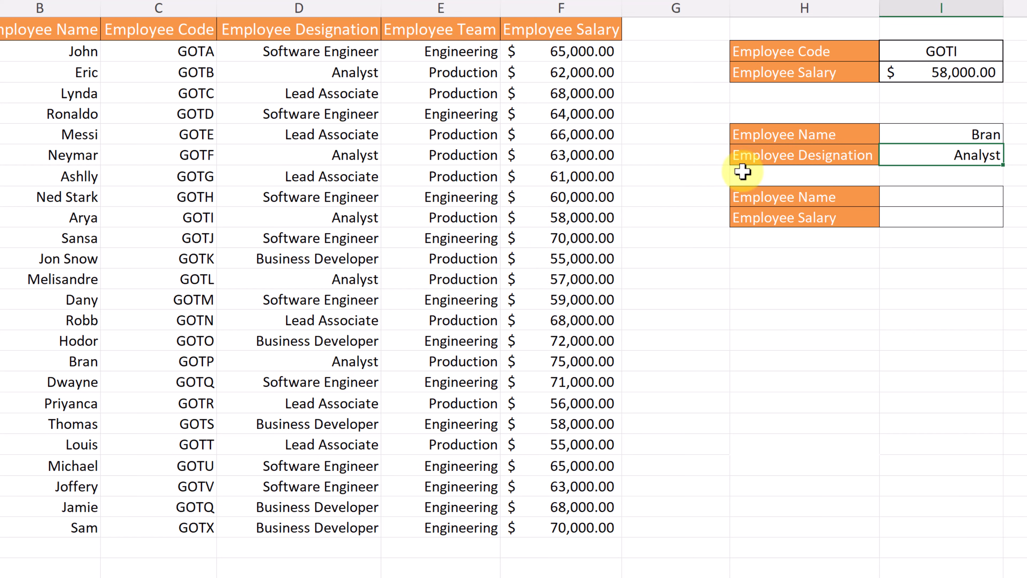
# Test exact matching by adding a trailing space to the employee name in B17 and removing it again.
pyautogui.doubleClick(88, 360)
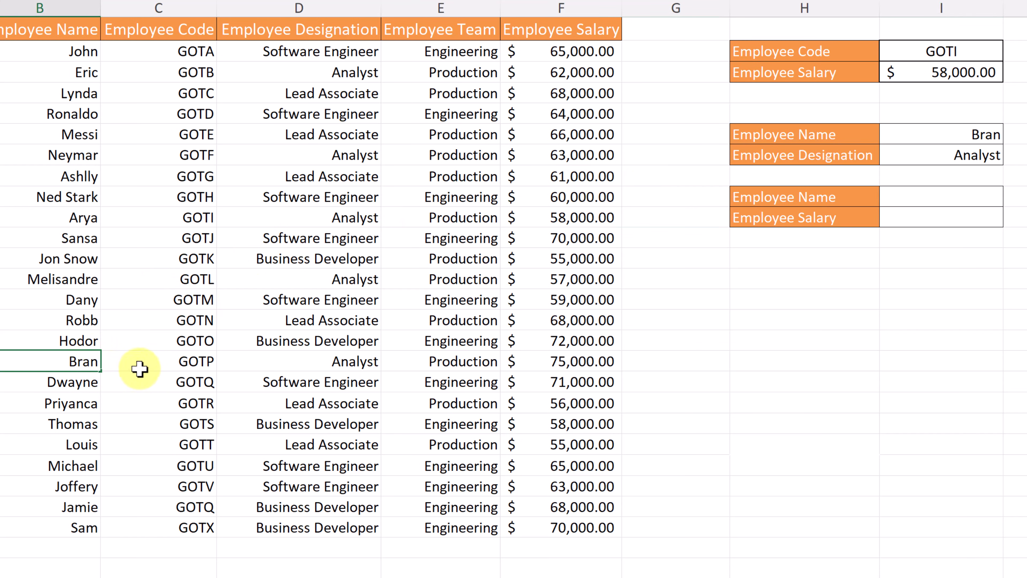
pyautogui.click(158, 341)
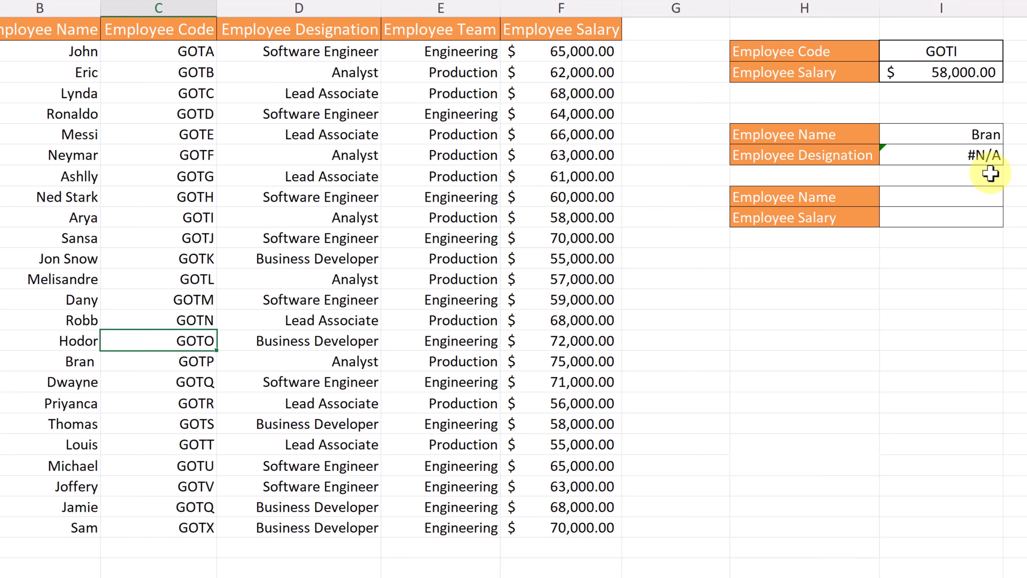
pyautogui.doubleClick(83, 363)
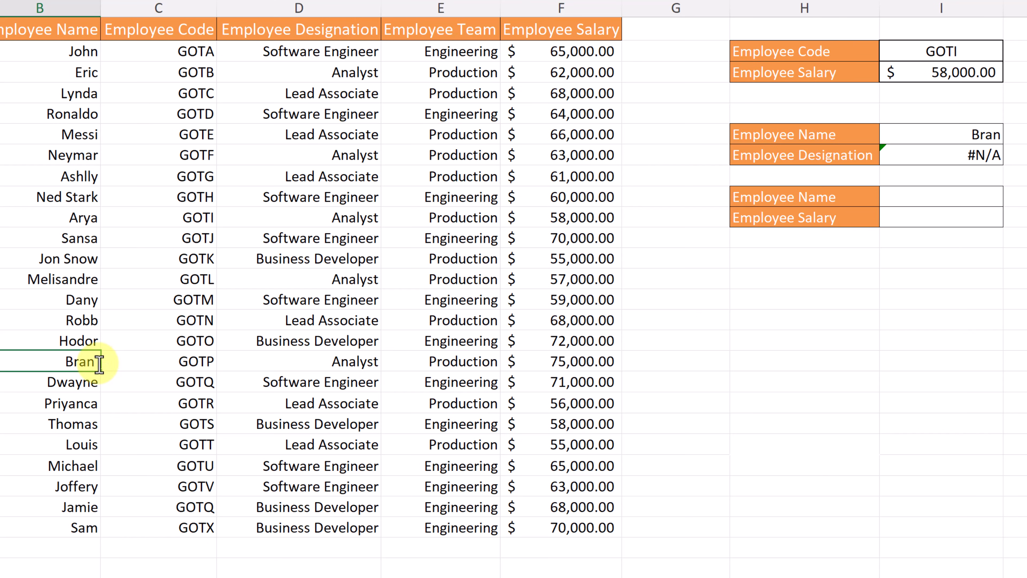
pyautogui.press('BackSpace')
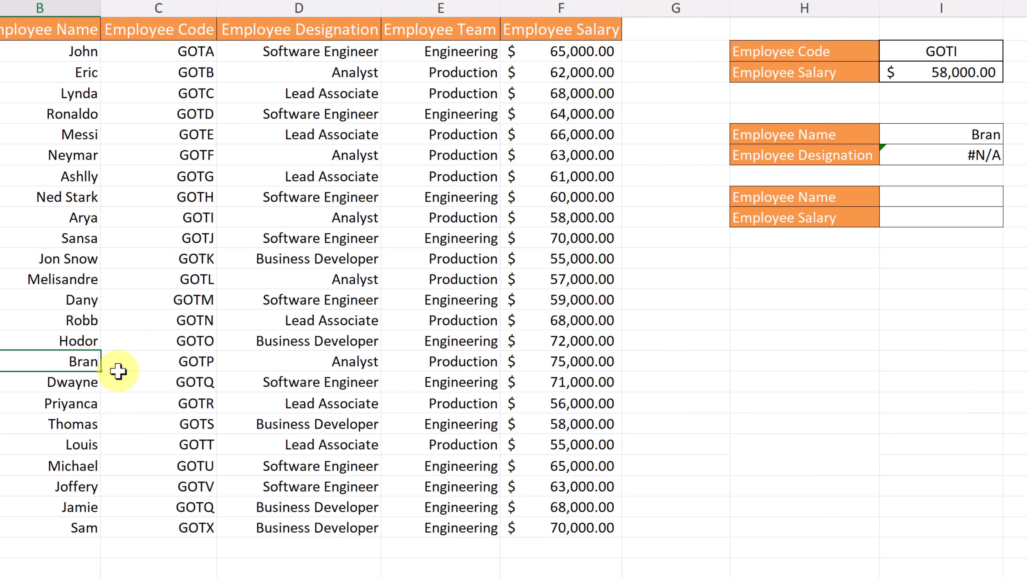
pyautogui.press('Return')
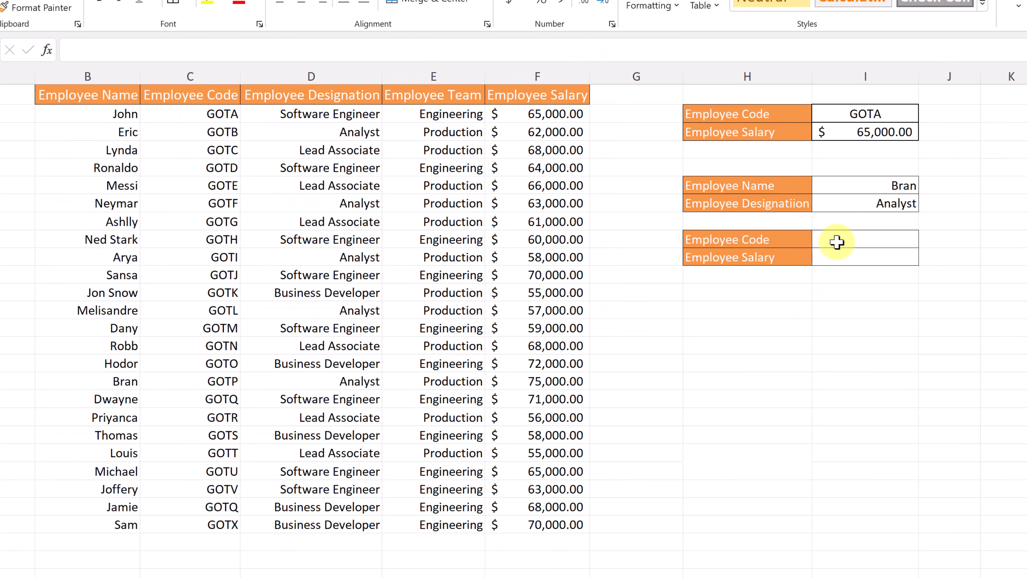
# Start a VLOOKUP formula in the lower Employee Salary cell I10 with I9 as the lookup value.
pyautogui.click(836, 242)
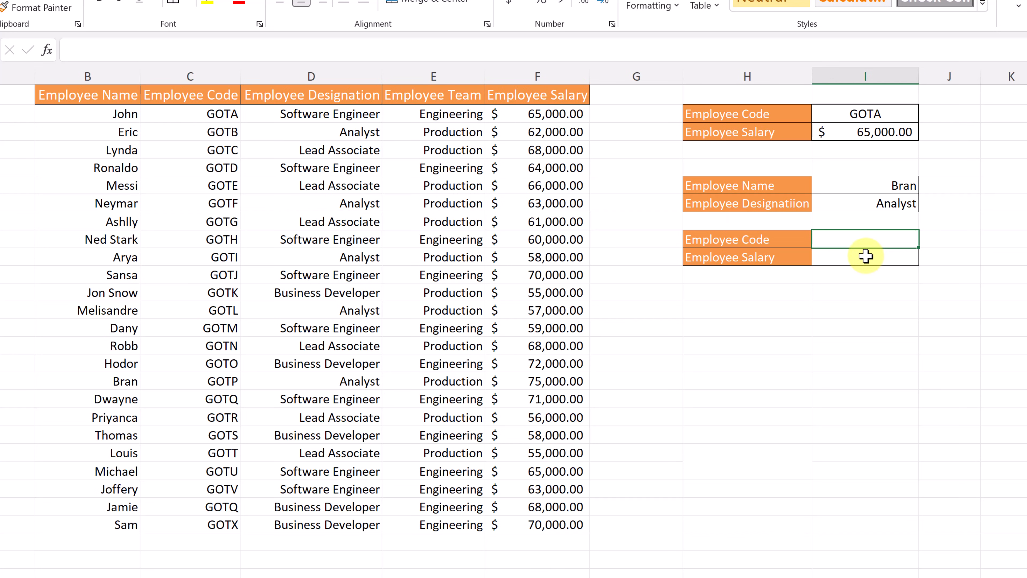
pyautogui.click(851, 257)
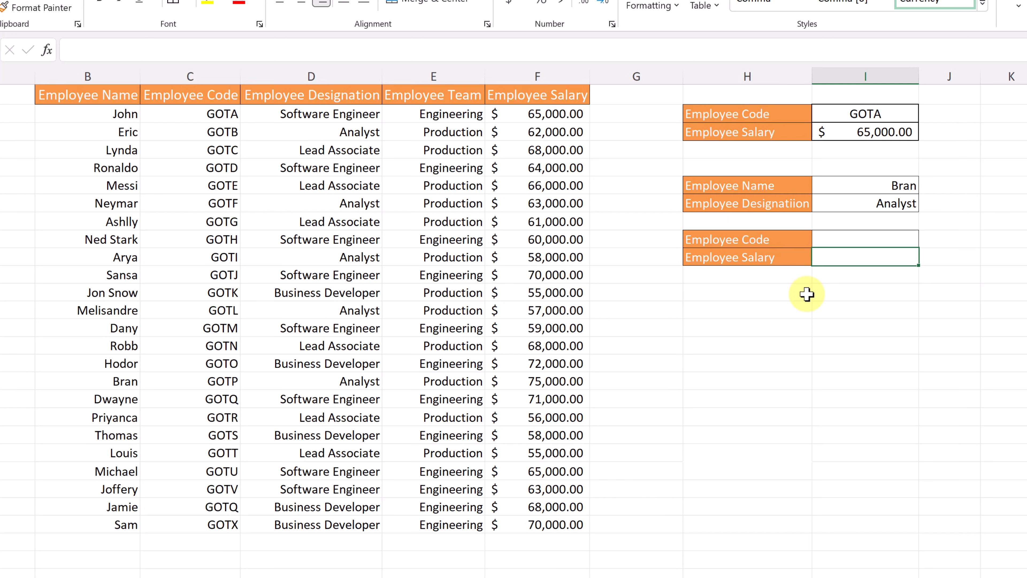
pyautogui.write('=')
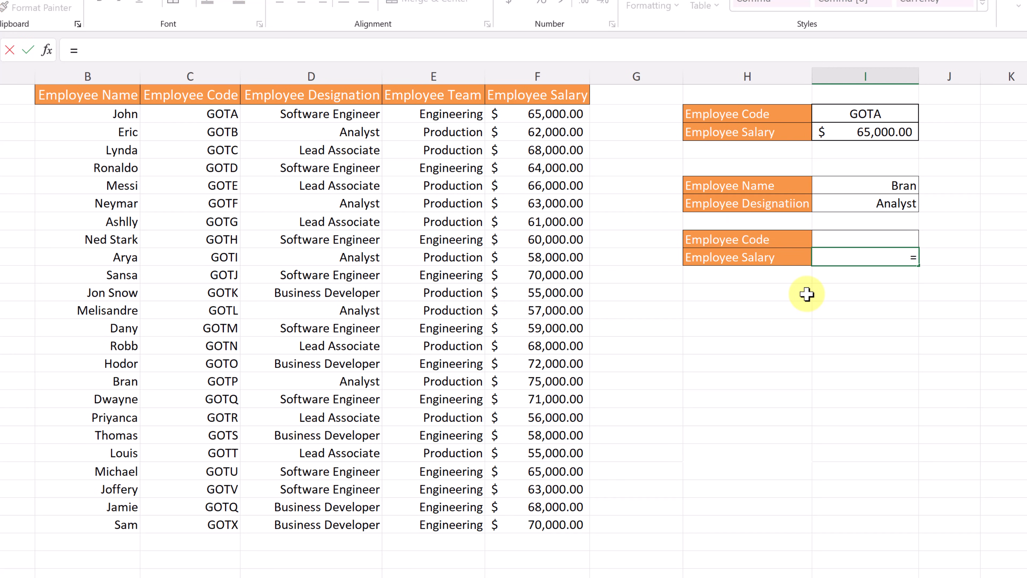
pyautogui.write('vl')
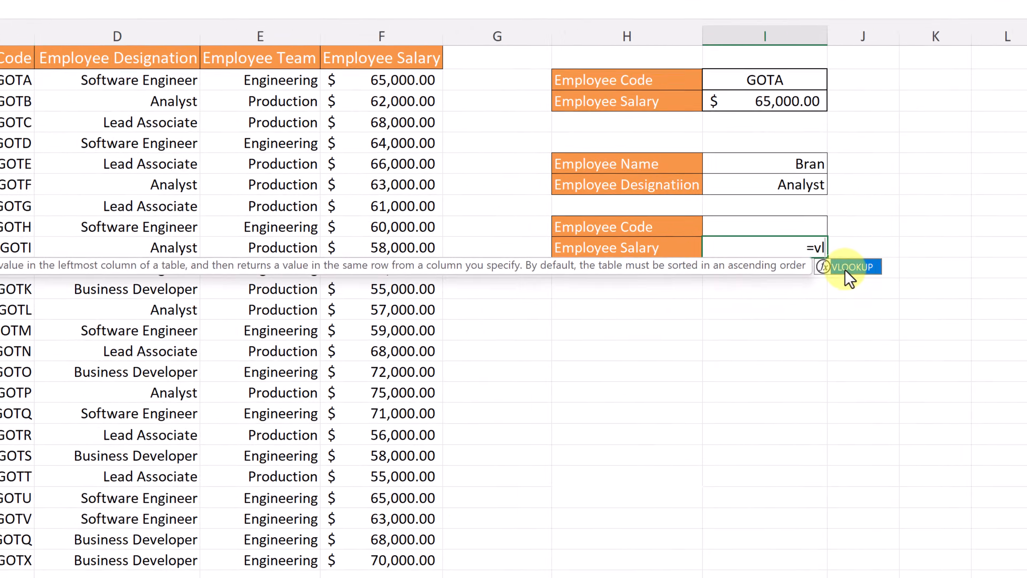
pyautogui.doubleClick(937, 274)
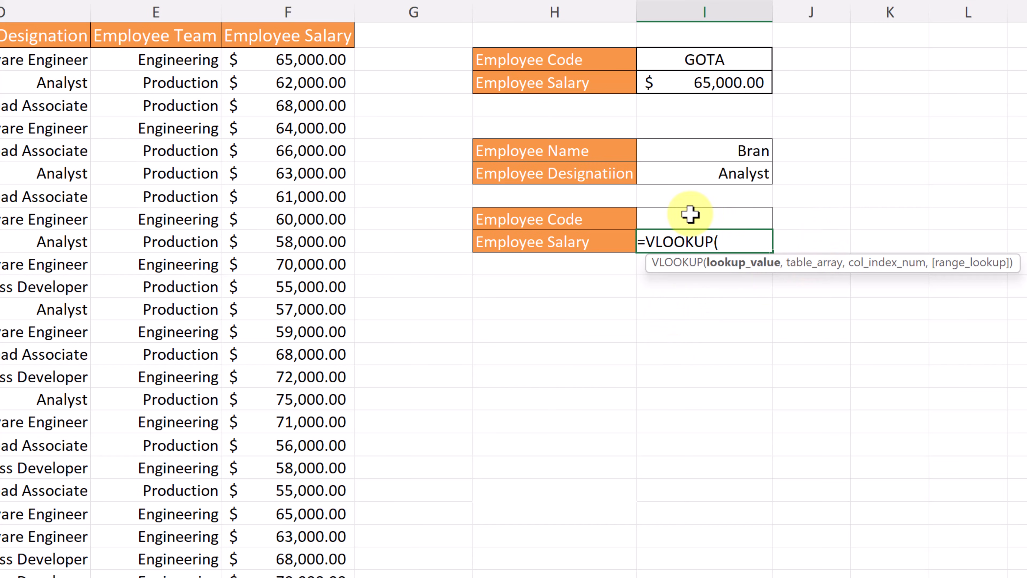
pyautogui.click(674, 214)
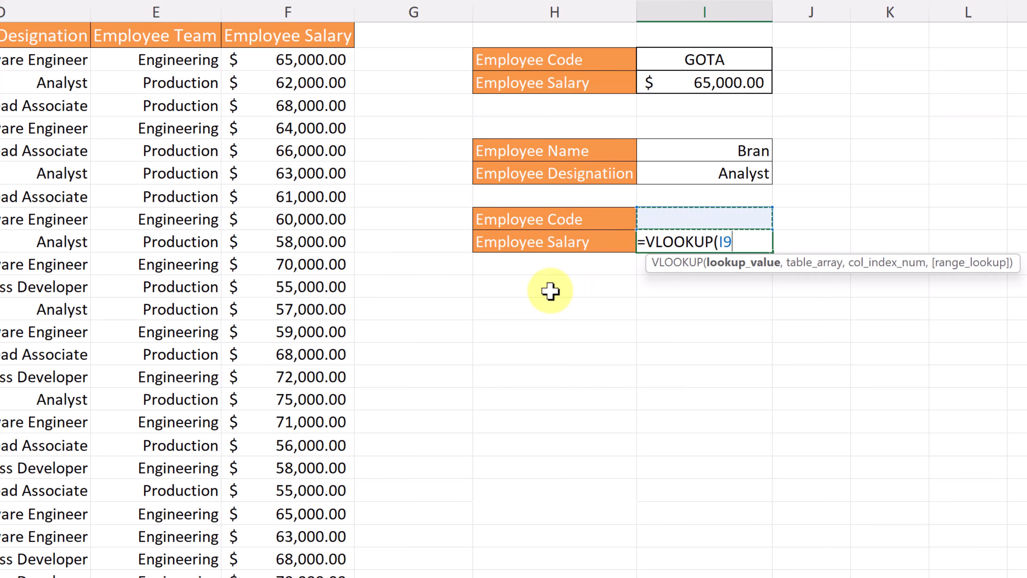
# Complete the salary VLOOKUP in I10 with table array C2:F25, column index 4 and FALSE for an exact match.
pyautogui.write(',')
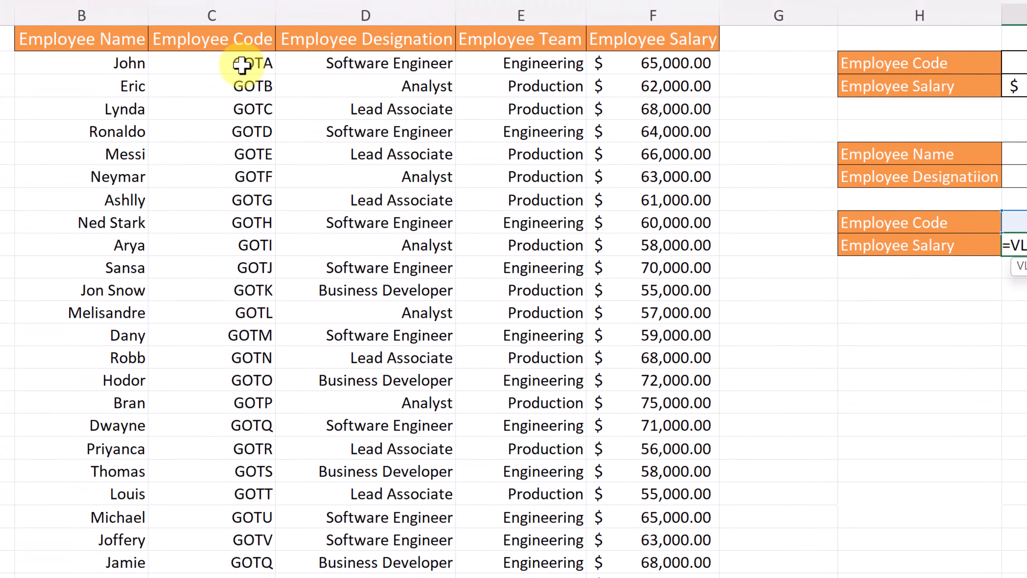
pyautogui.moveTo(242, 64)
pyautogui.mouseDown()
pyautogui.moveTo(247, 126)
pyautogui.moveTo(294, 231)
pyautogui.moveTo(497, 521)
pyautogui.moveTo(650, 577)
pyautogui.mouseUp()
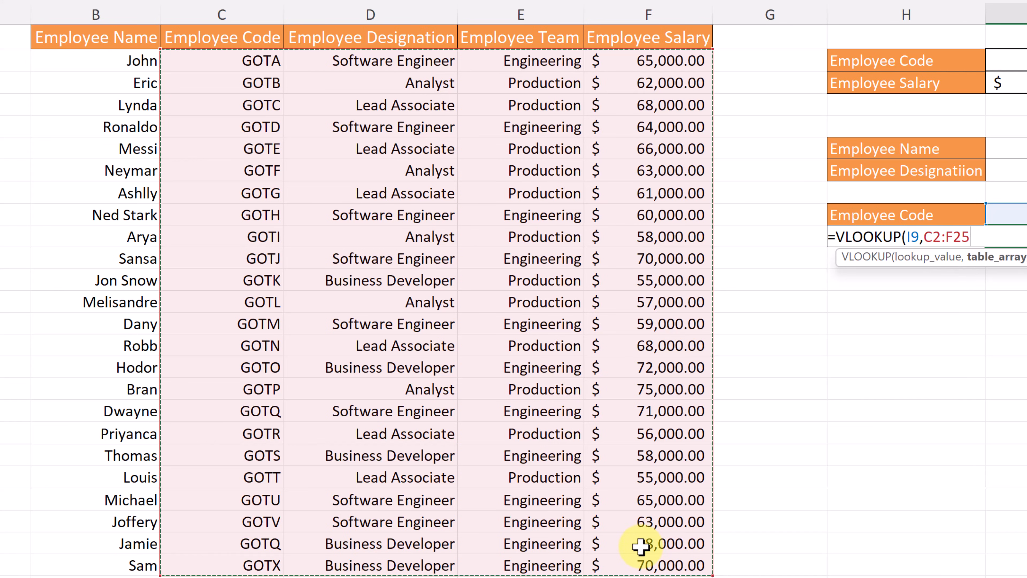
pyautogui.write(',4')
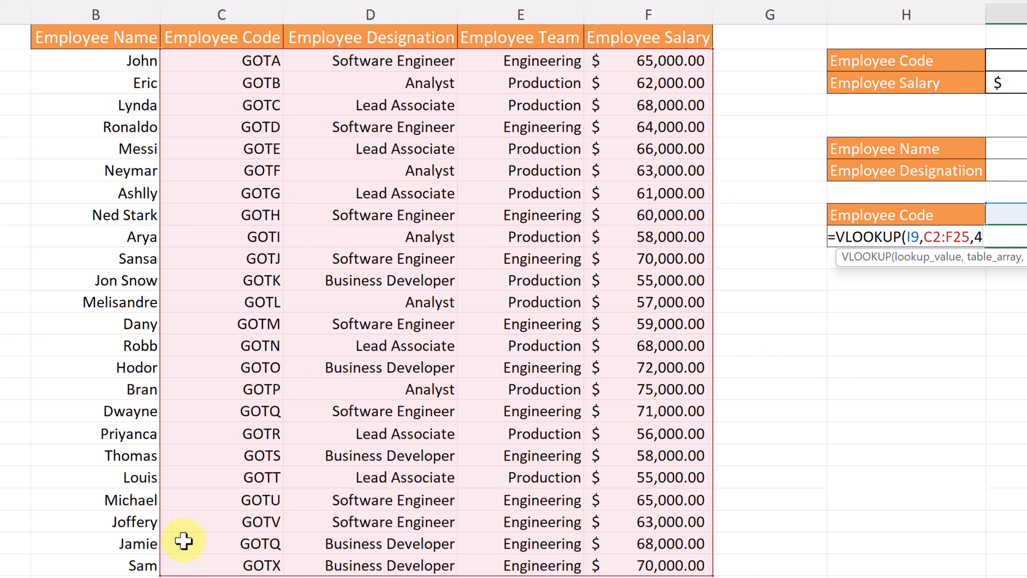
pyautogui.write(',')
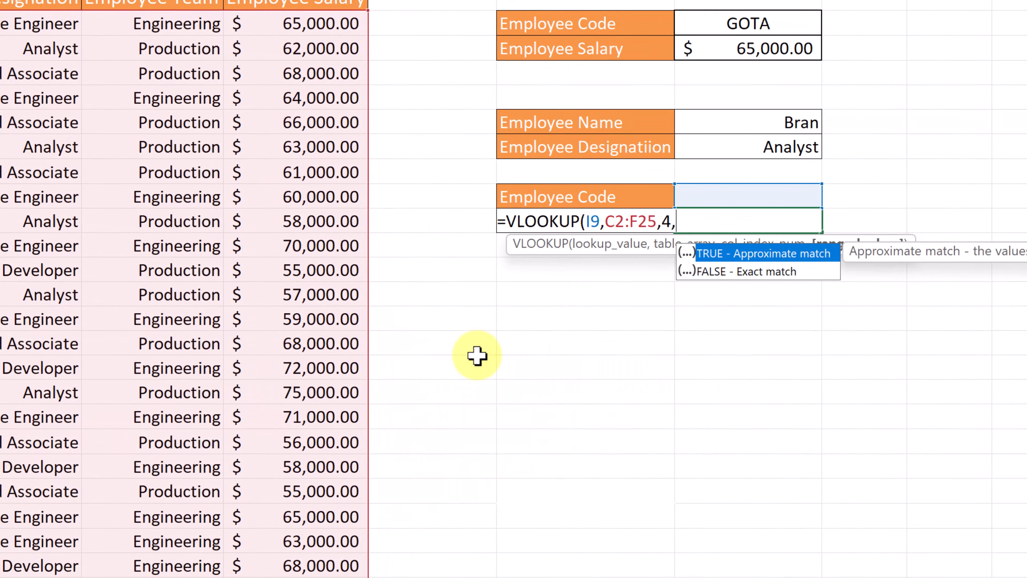
pyautogui.click(729, 271)
pyautogui.doubleClick(729, 270)
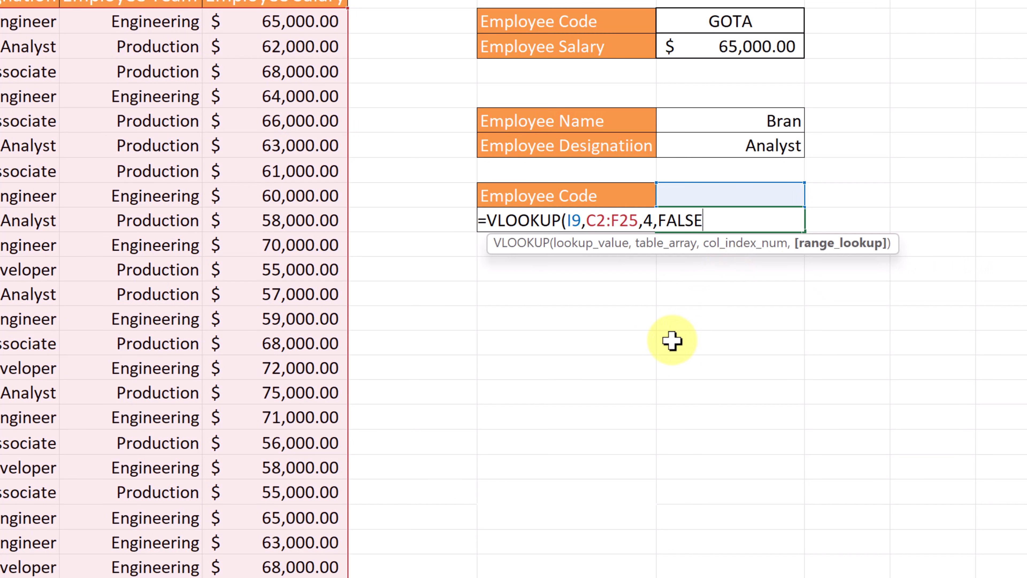
pyautogui.write(')')
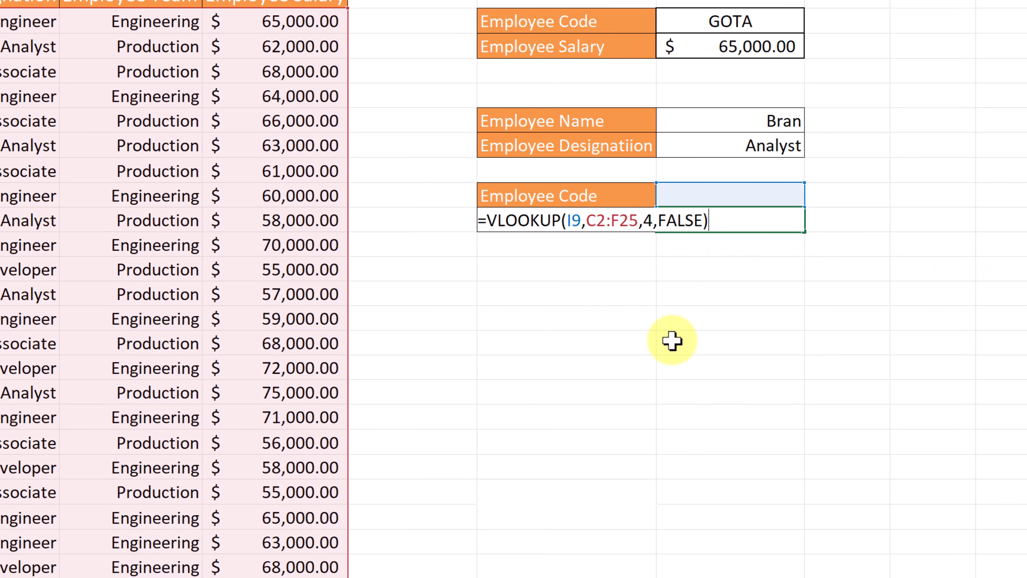
pyautogui.press('Return')
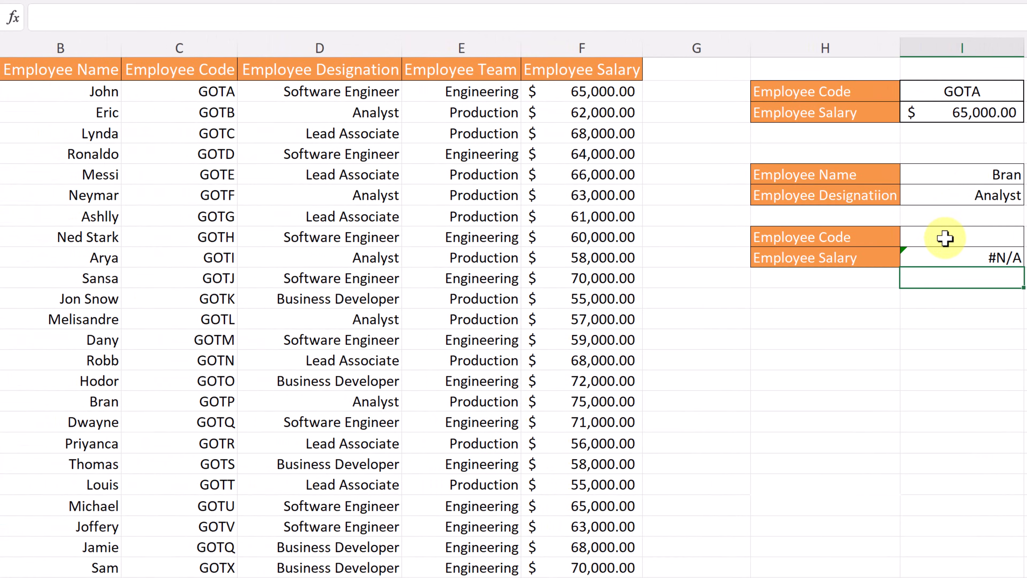
# Test the salary lookup by entering the employee code from C10 in I9, then compare with F10 and review the I10 formula.
pyautogui.click(892, 229)
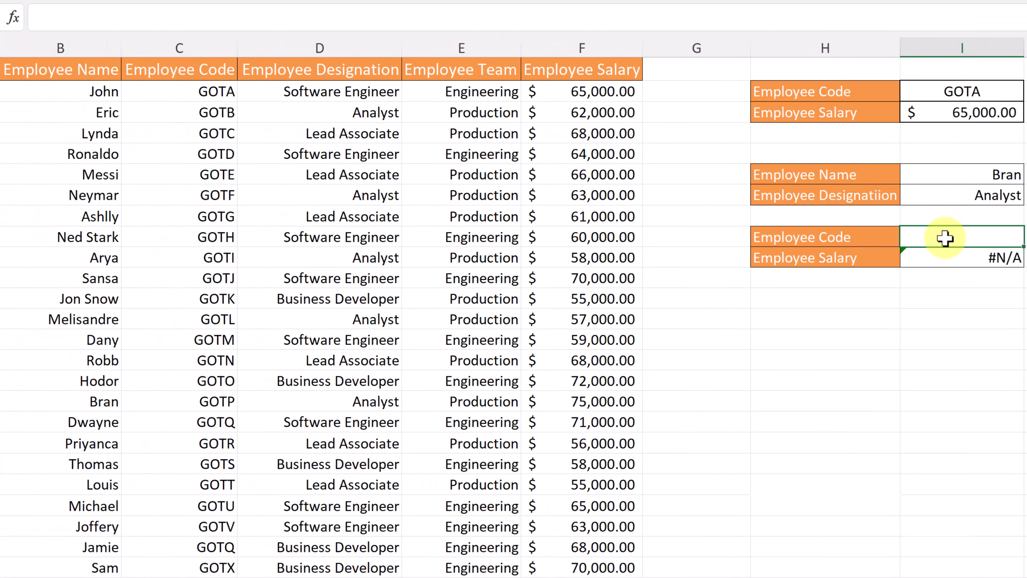
pyautogui.write('GOTI')
pyautogui.press('Return')
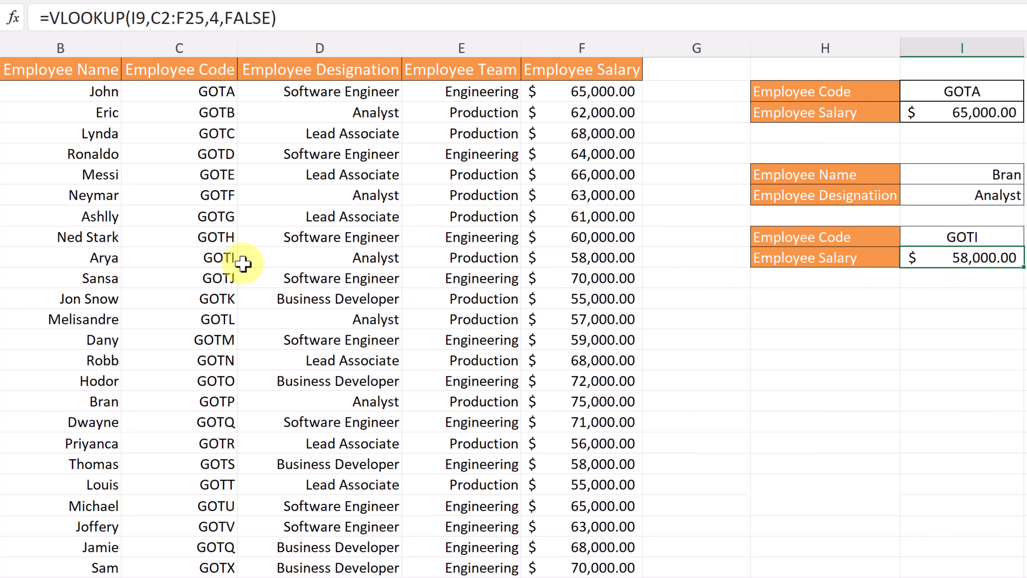
pyautogui.click(622, 260)
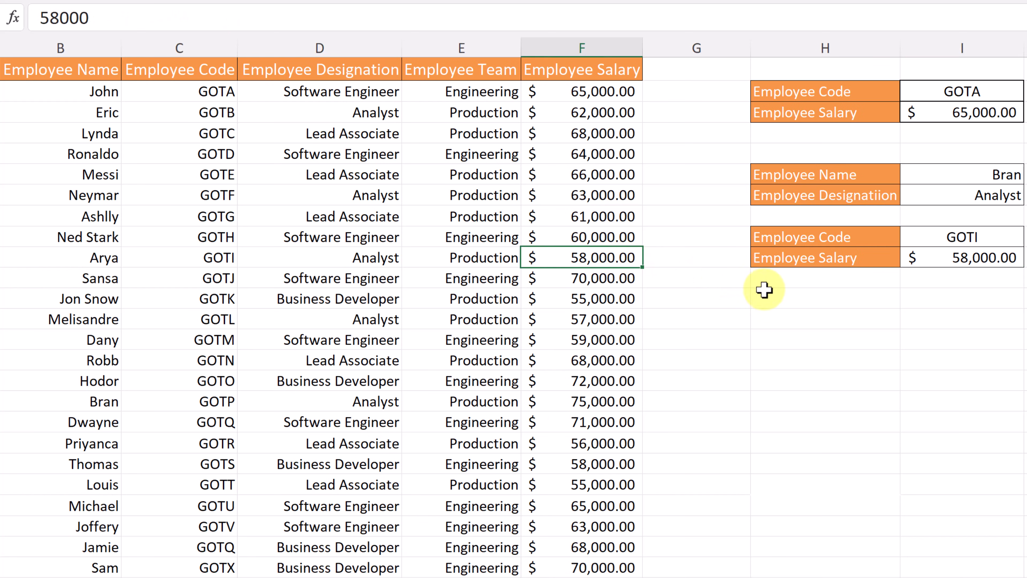
pyautogui.click(929, 261)
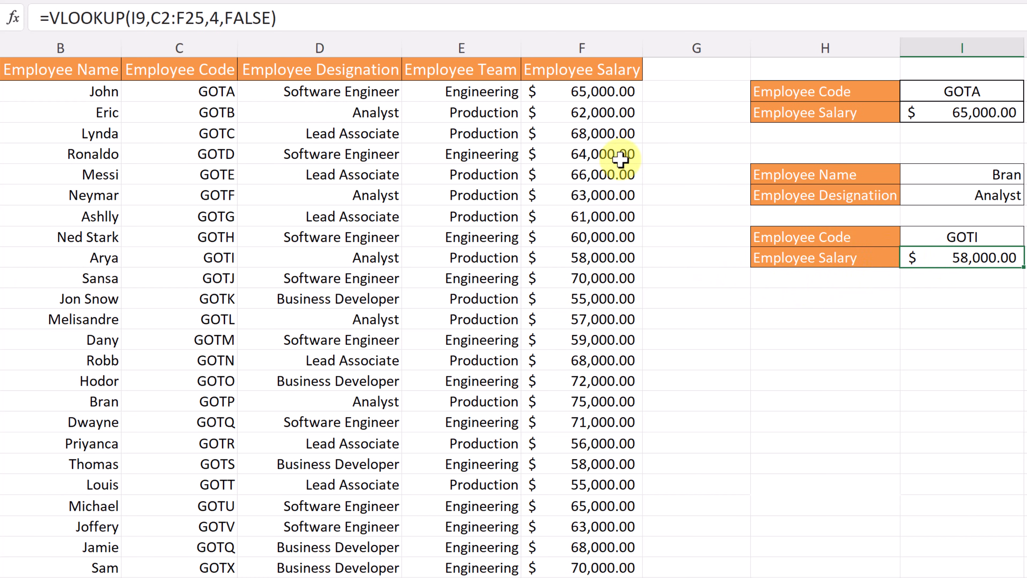
pyautogui.doubleClick(952, 258)
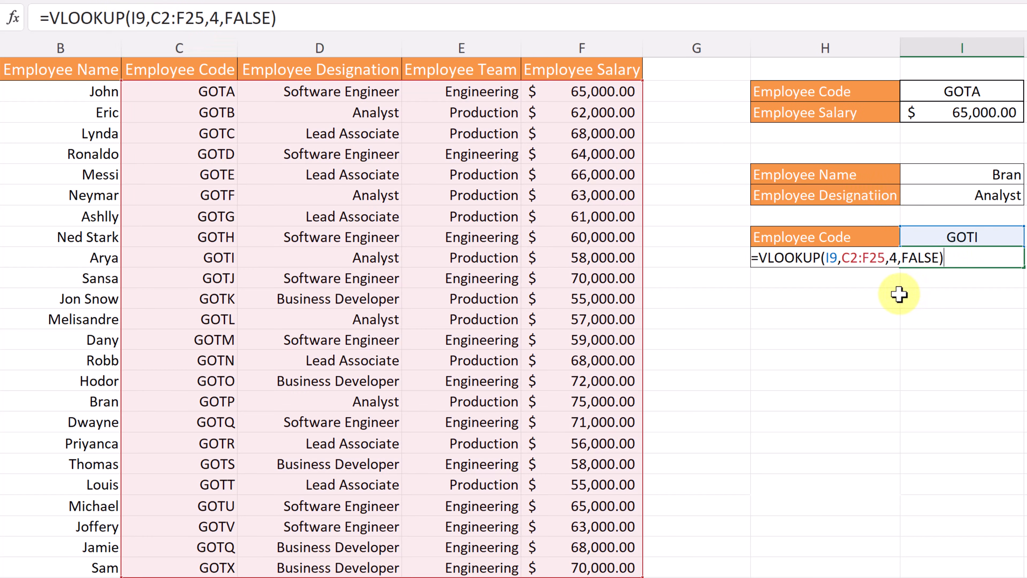
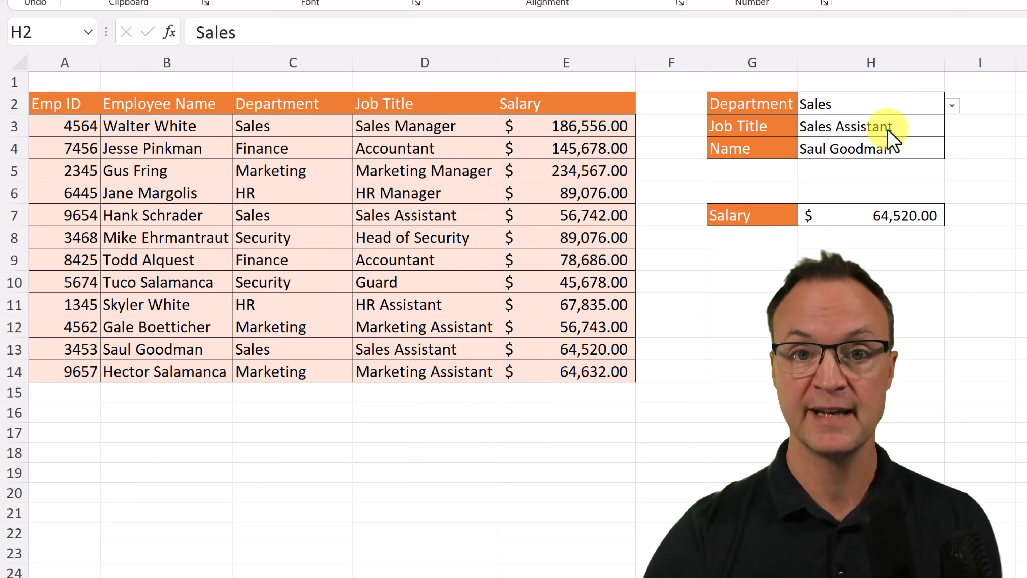
# In the dependent drop-down example, choose Finance as the Department and Accountant as the Job Title.
pyautogui.click(952, 106)
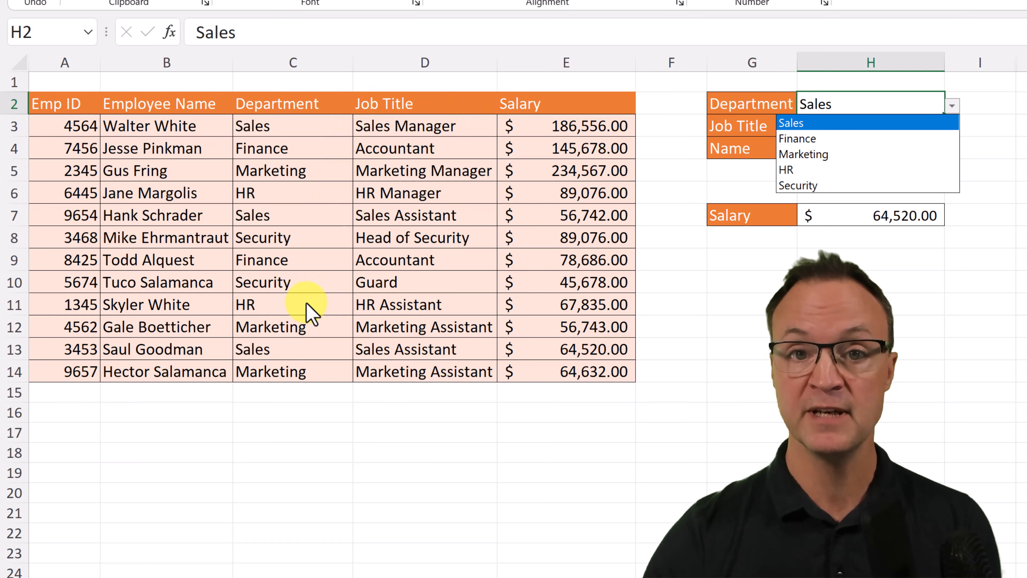
pyautogui.click(809, 140)
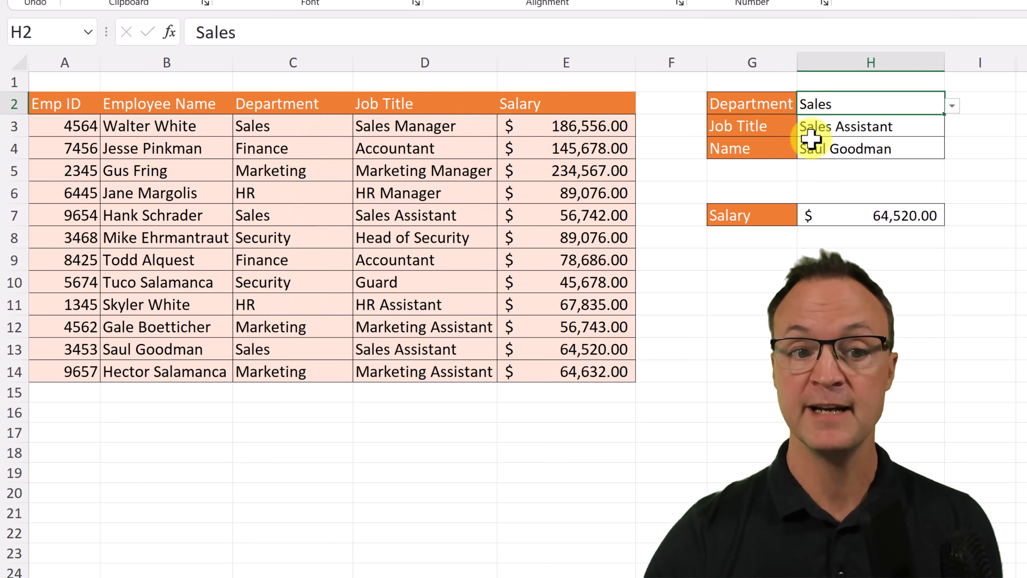
pyautogui.click(921, 128)
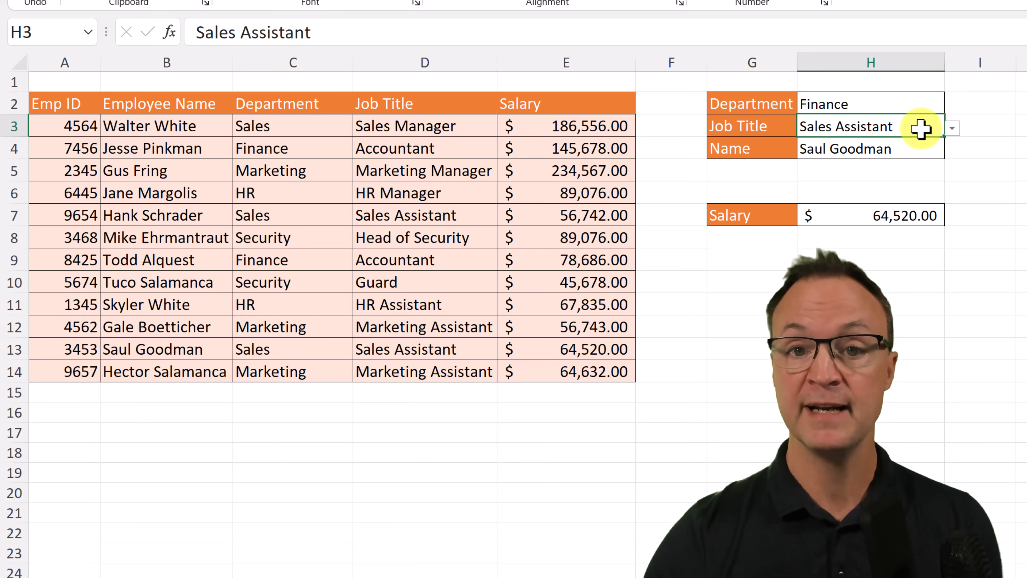
pyautogui.click(952, 130)
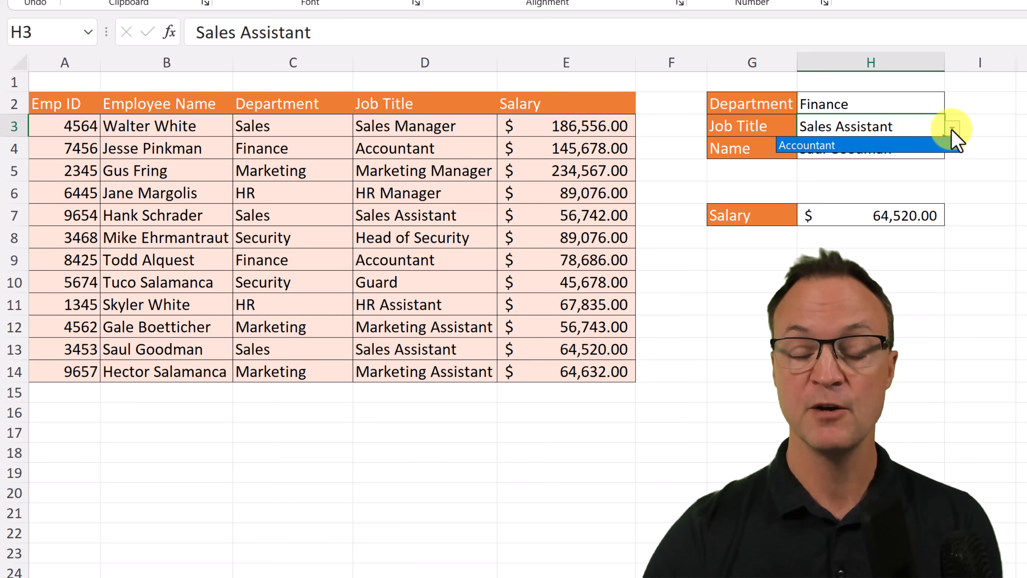
pyautogui.click(830, 150)
# Choose Security as the Department, Guard as the Job Title and the matching employee in the Name cell H4.
pyautogui.click(929, 105)
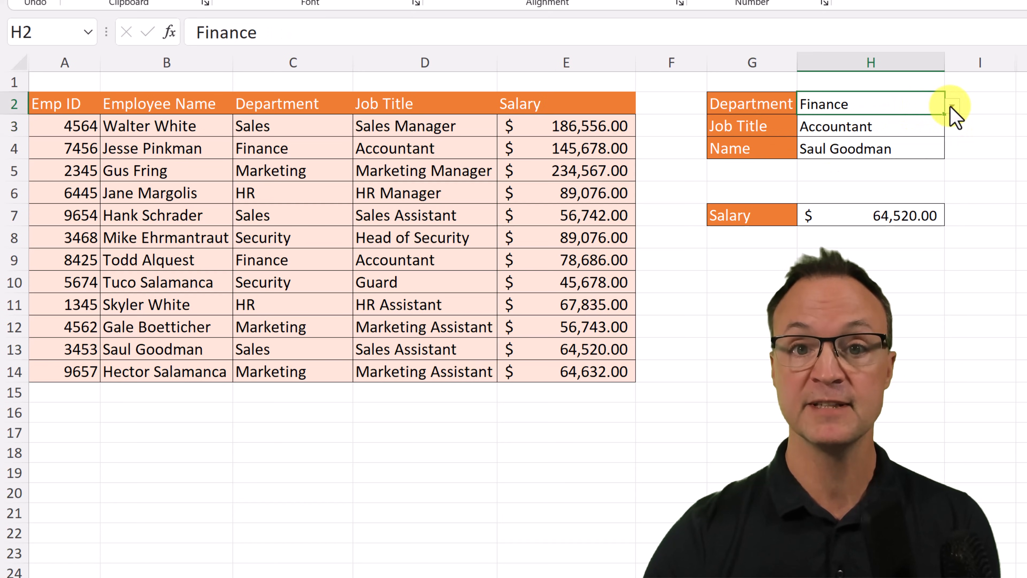
pyautogui.click(952, 106)
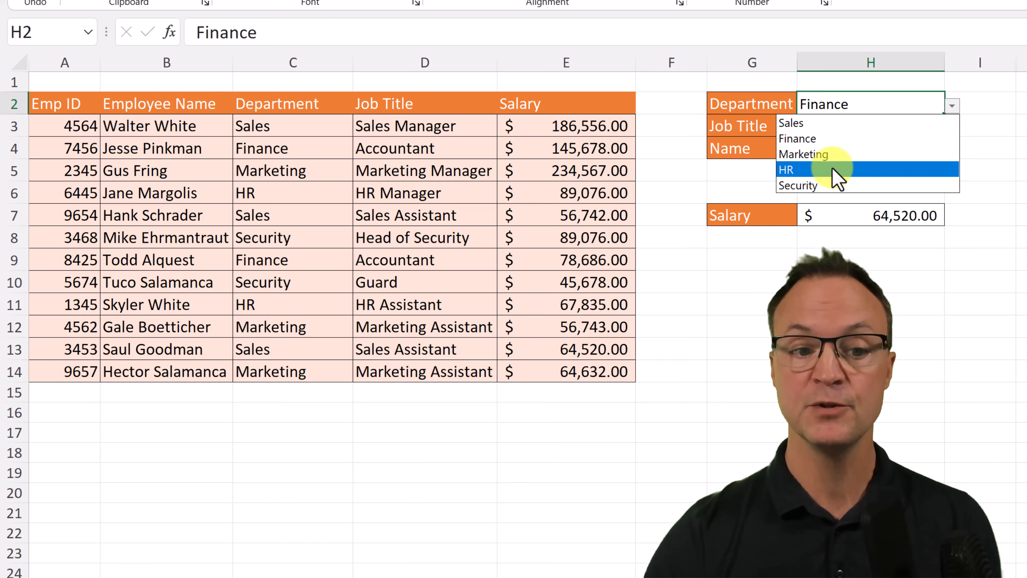
pyautogui.click(835, 187)
pyautogui.click(929, 130)
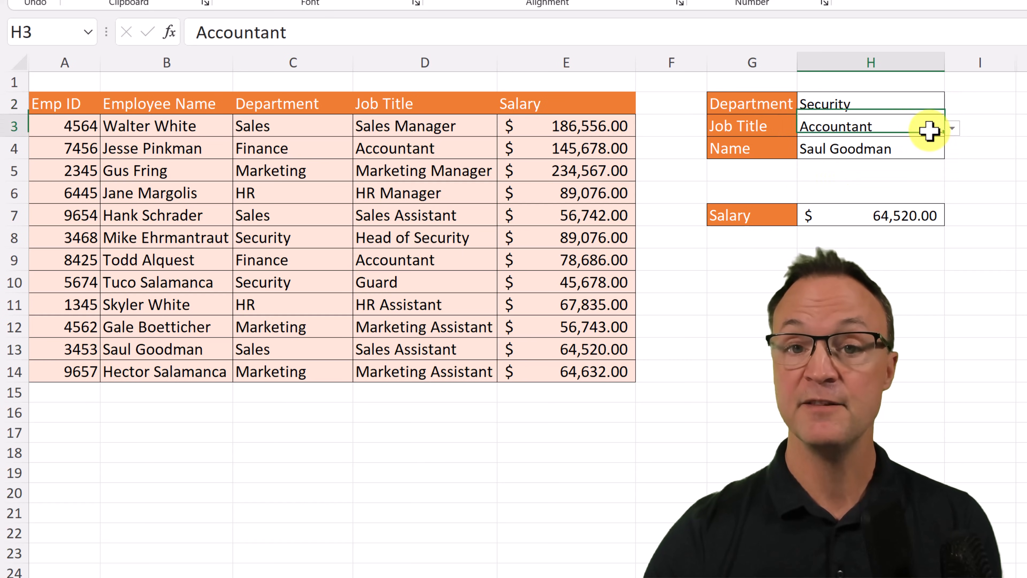
pyautogui.click(951, 128)
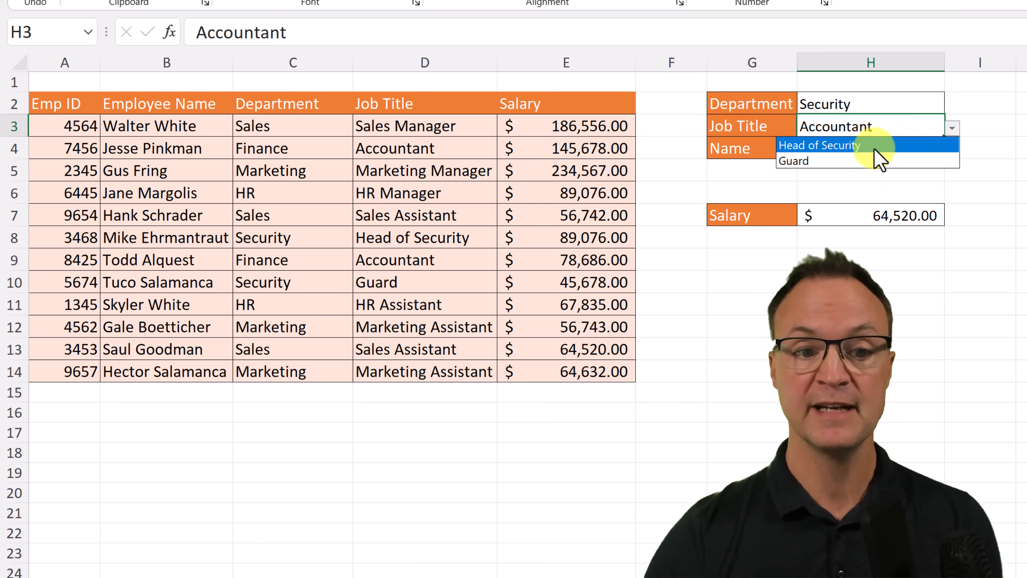
pyautogui.click(849, 161)
pyautogui.click(930, 151)
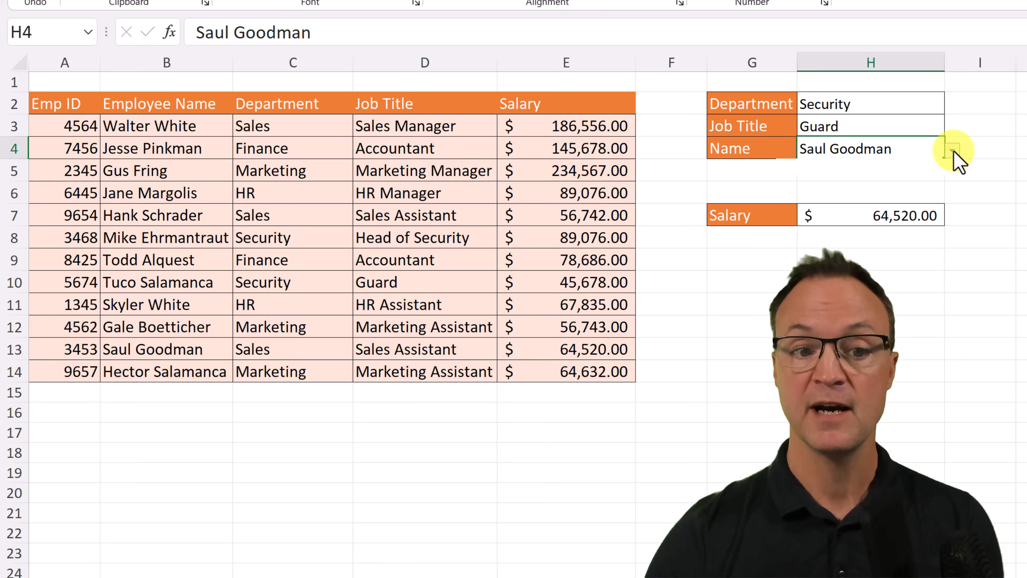
pyautogui.click(952, 151)
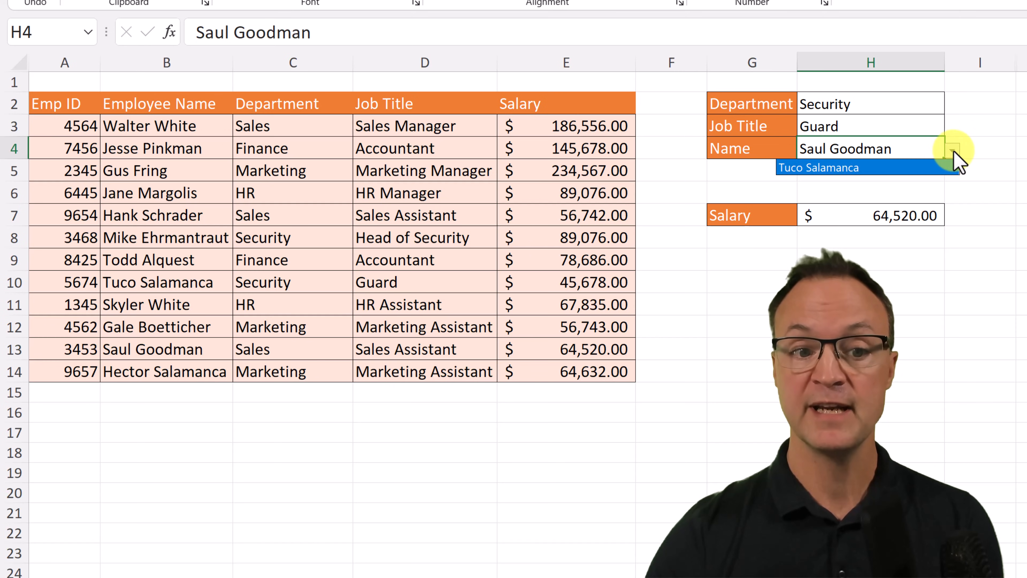
pyautogui.click(863, 168)
# Choose Marketing as the Department, Marketing Assistant as the Job Title and the first employee offered for the Name.
pyautogui.click(883, 107)
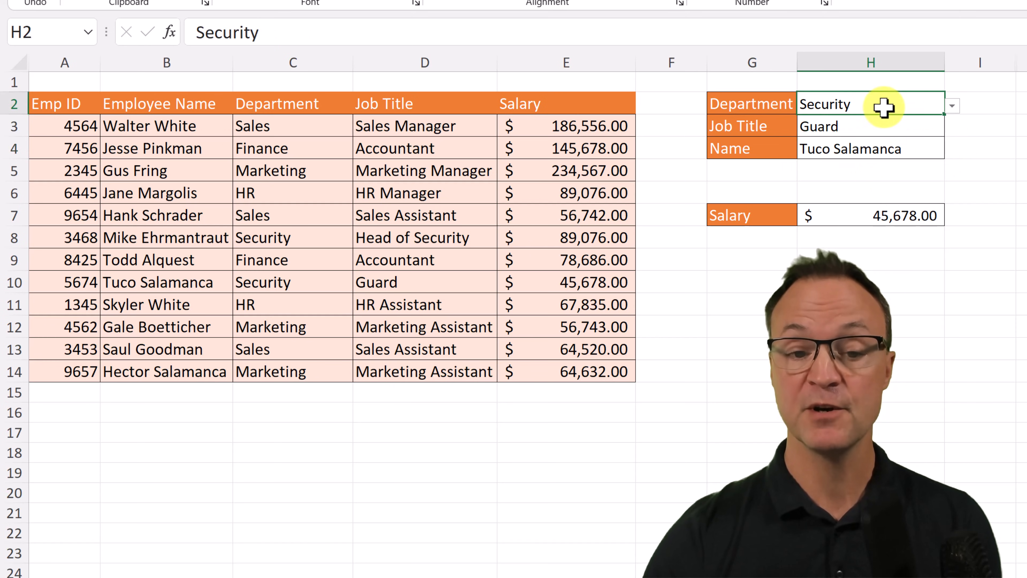
pyautogui.click(951, 106)
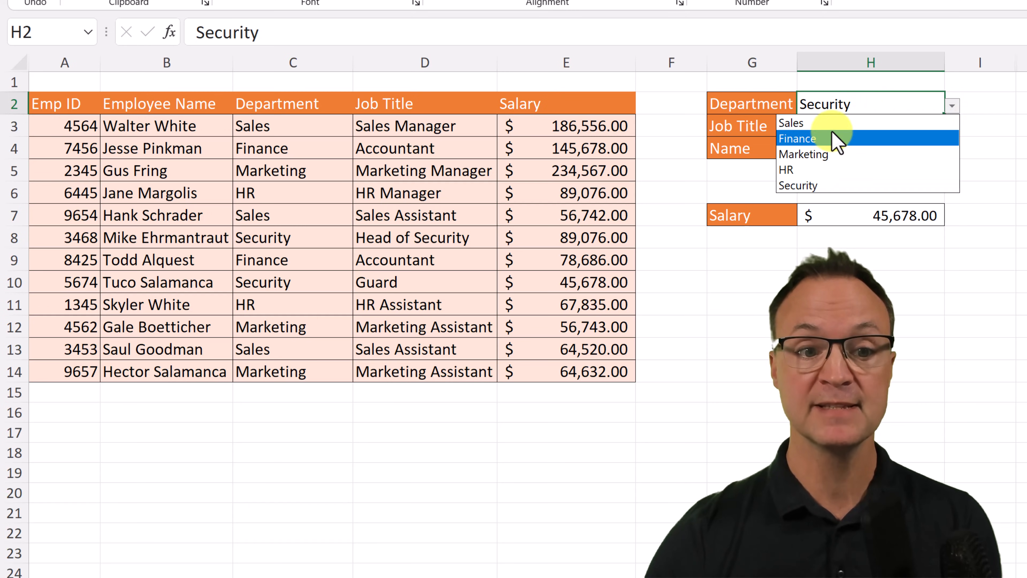
pyautogui.click(829, 155)
pyautogui.click(918, 128)
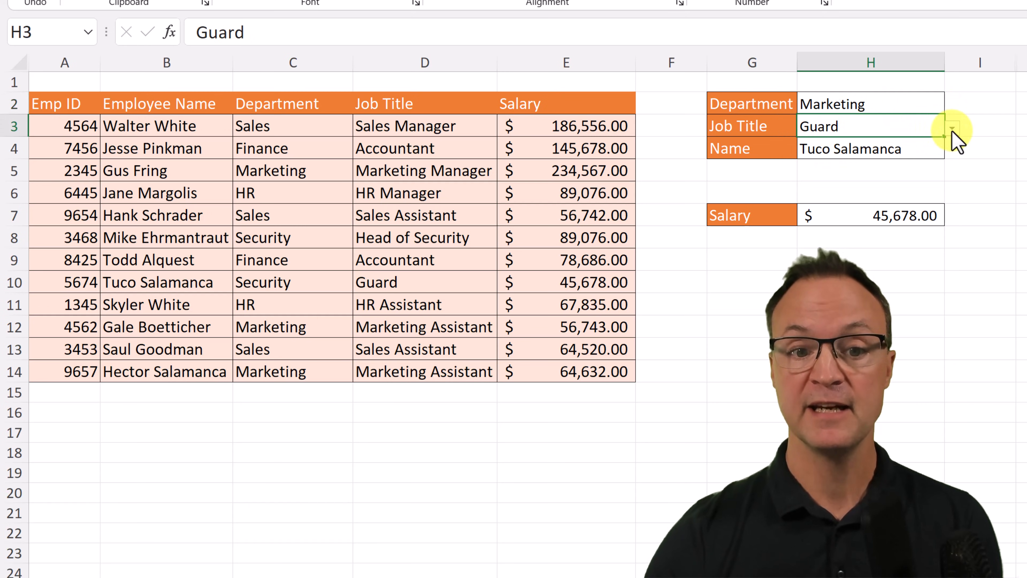
pyautogui.click(952, 129)
pyautogui.click(865, 159)
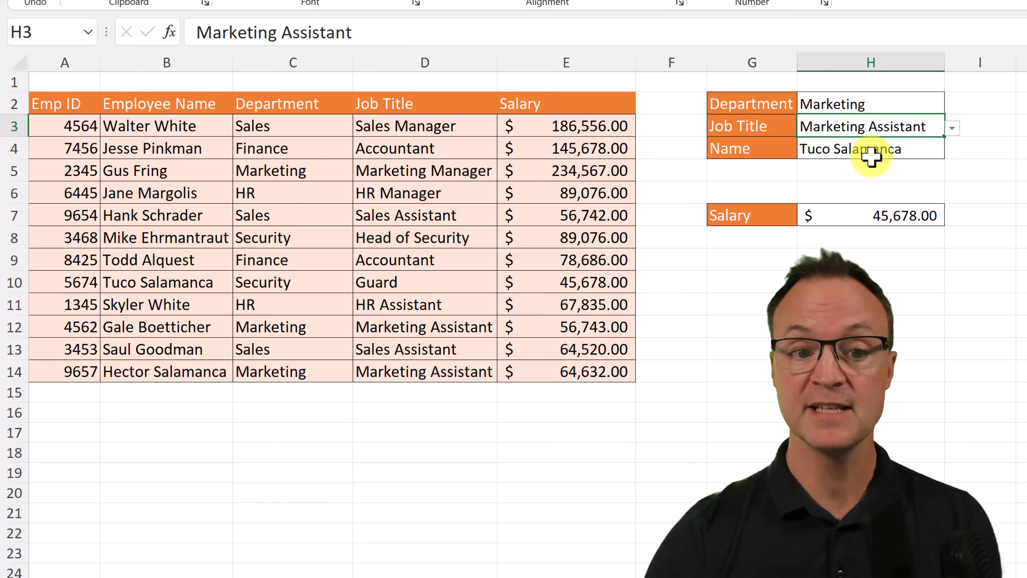
pyautogui.click(930, 150)
pyautogui.click(952, 151)
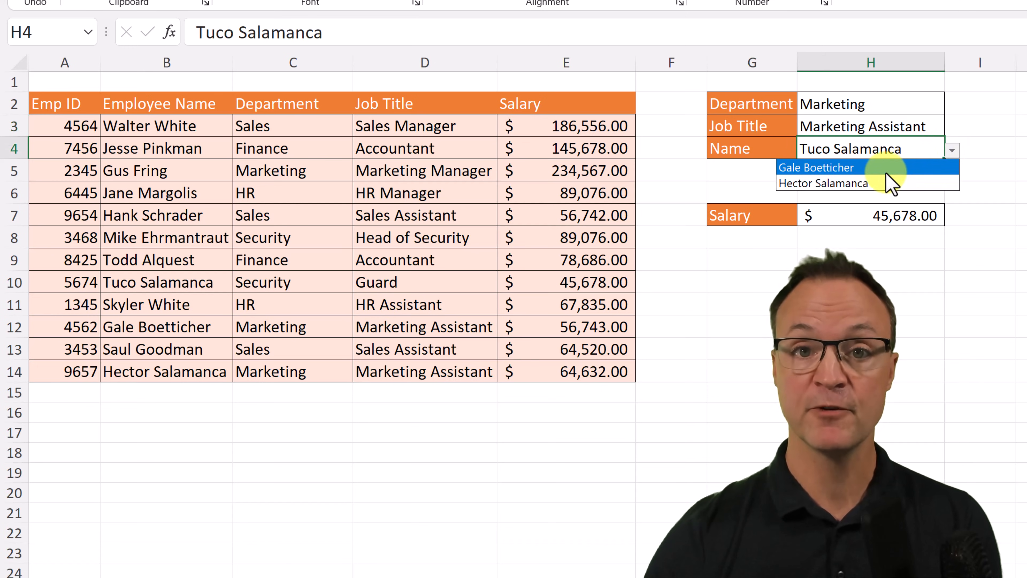
pyautogui.click(837, 167)
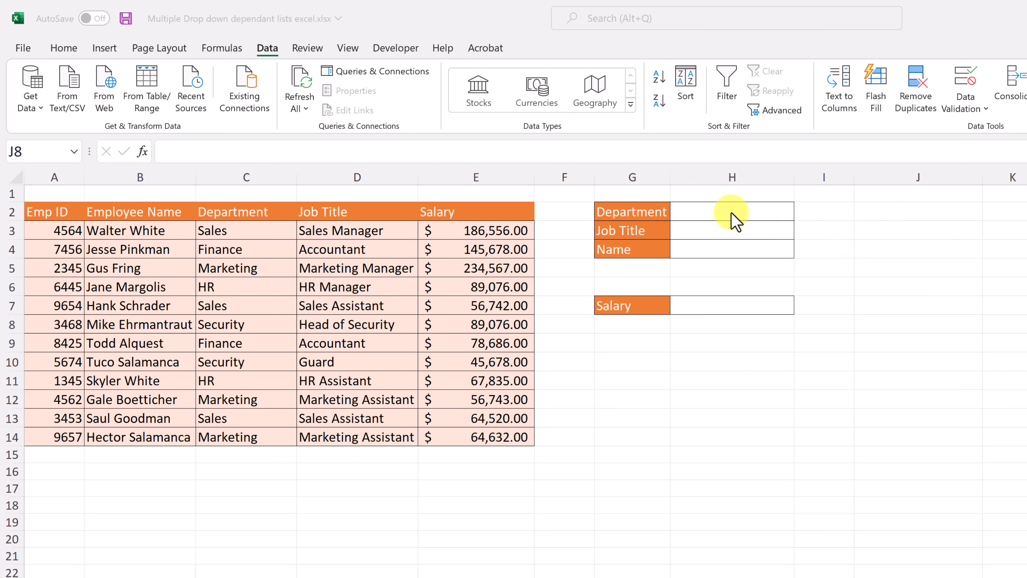
# Enter a UNIQUE formula in J2 that lists the distinct departments from C3:C14.
pyautogui.click(898, 216)
pyautogui.click(897, 216)
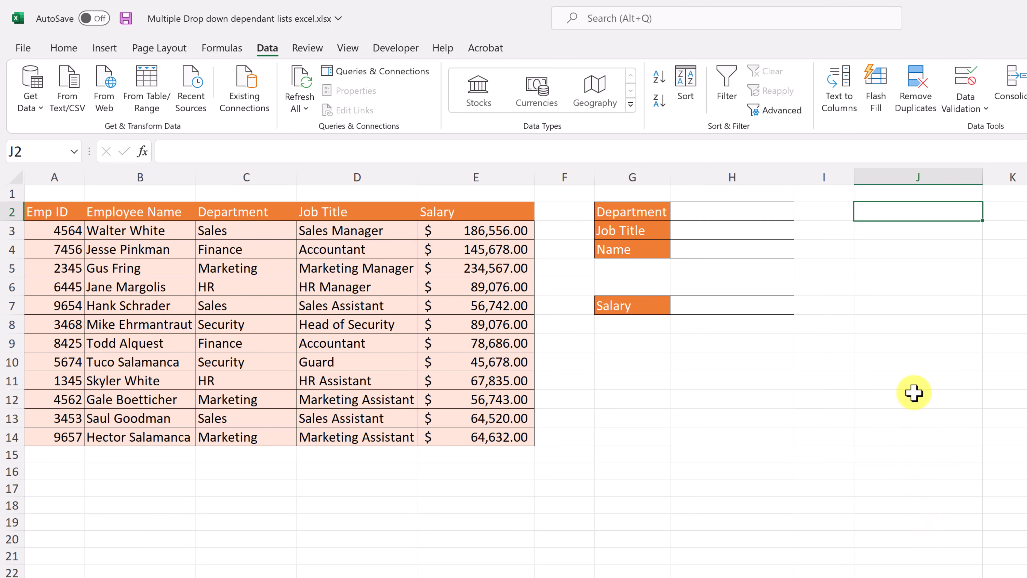
pyautogui.write('=u')
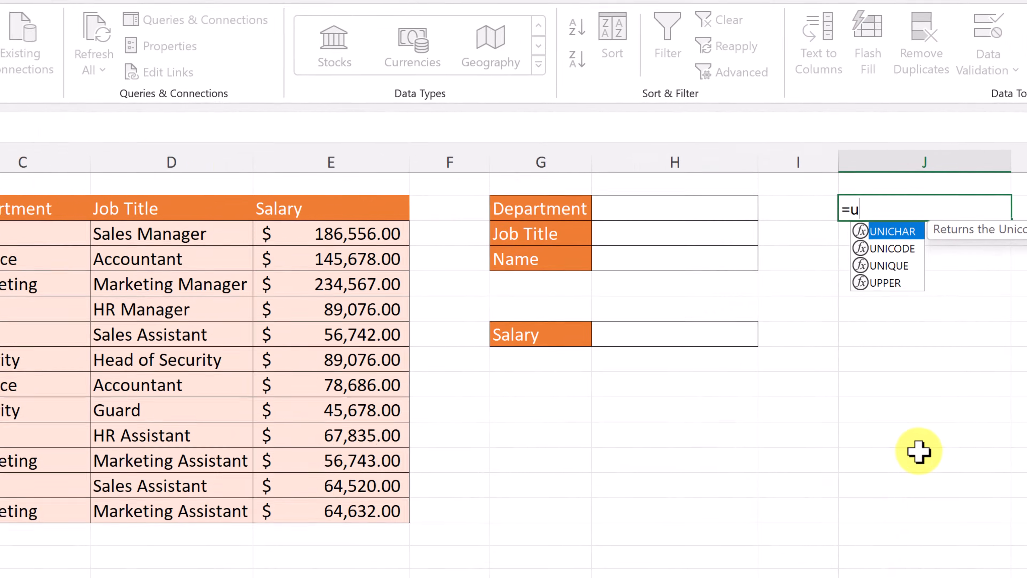
pyautogui.write('n')
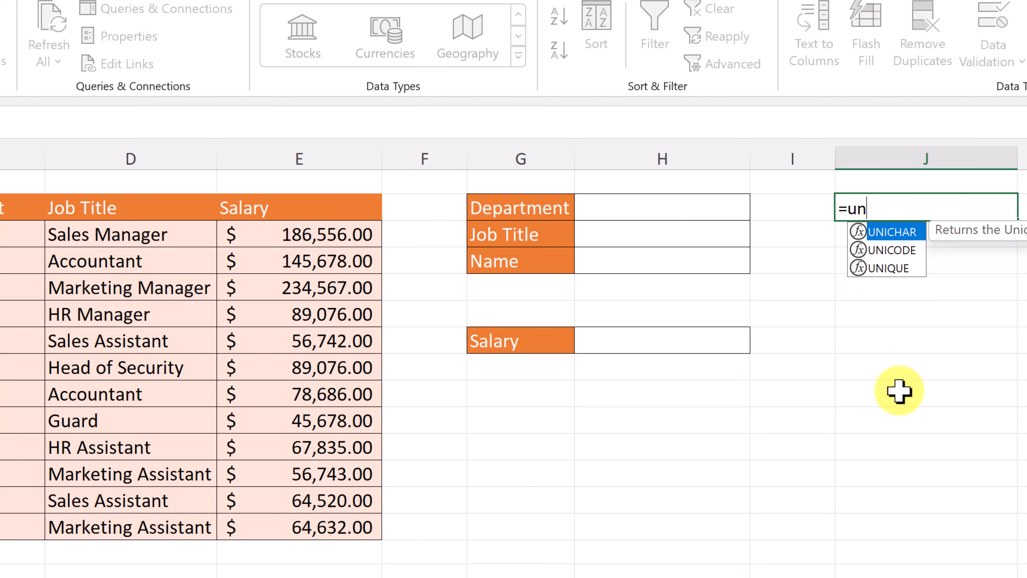
pyautogui.doubleClick(886, 269)
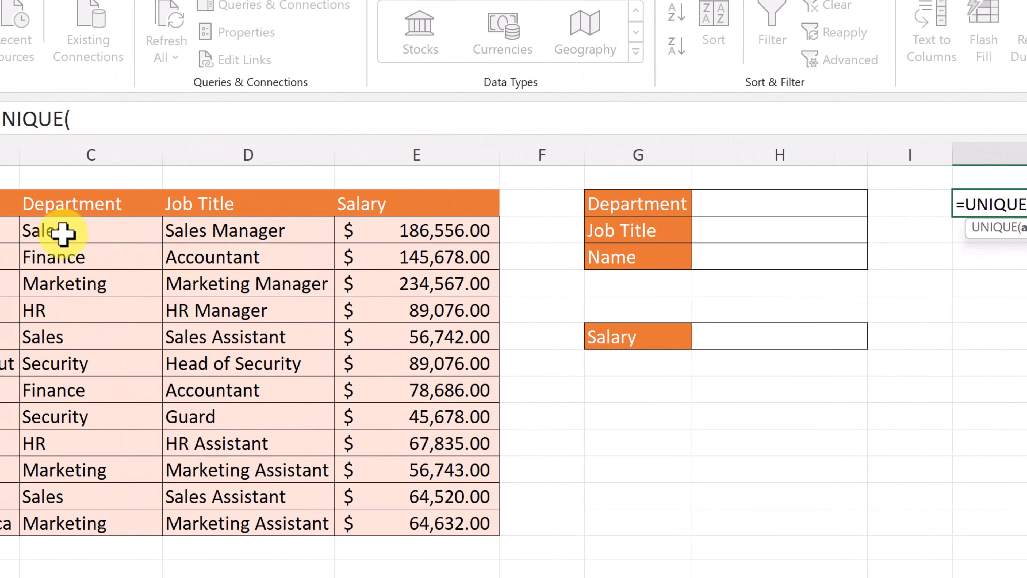
pyautogui.moveTo(63, 233); pyautogui.dragTo(68, 495)
pyautogui.moveTo(75, 520); pyautogui.dragTo(77, 521)
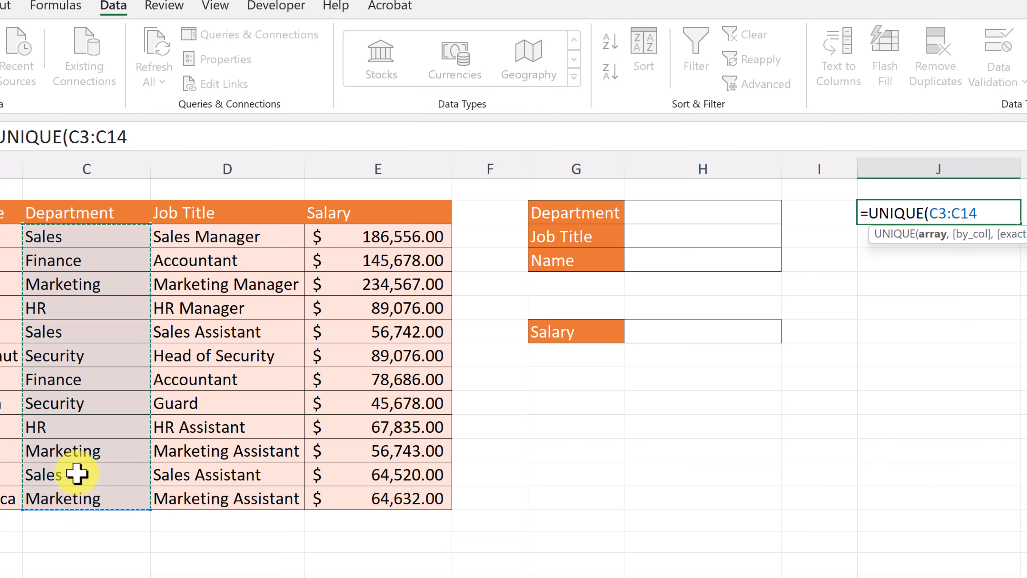
pyautogui.press('Return')
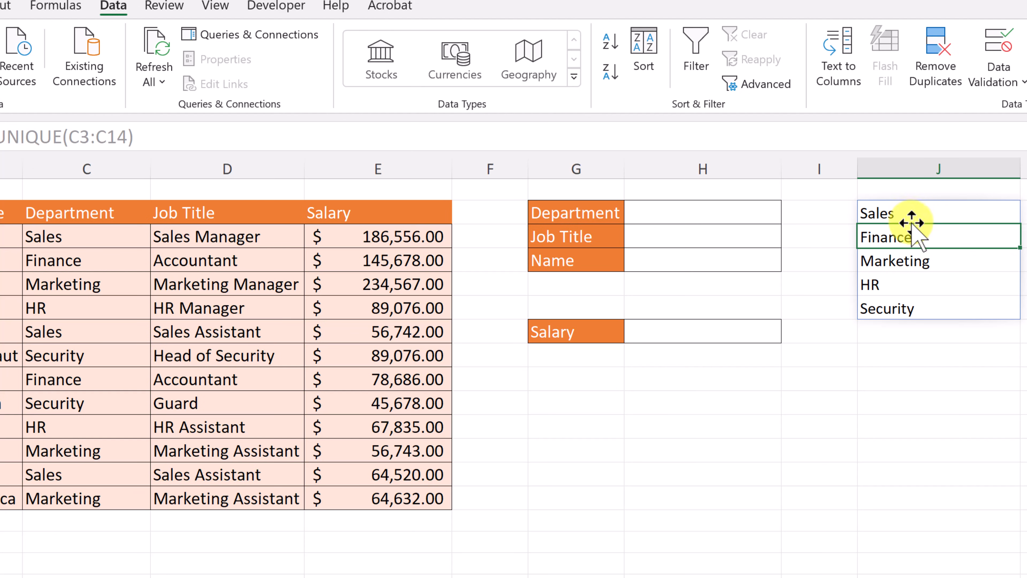
# Add list data validation to the Department cell H2 with =$J$2 as its source, and check its drop-down.
pyautogui.click(912, 334)
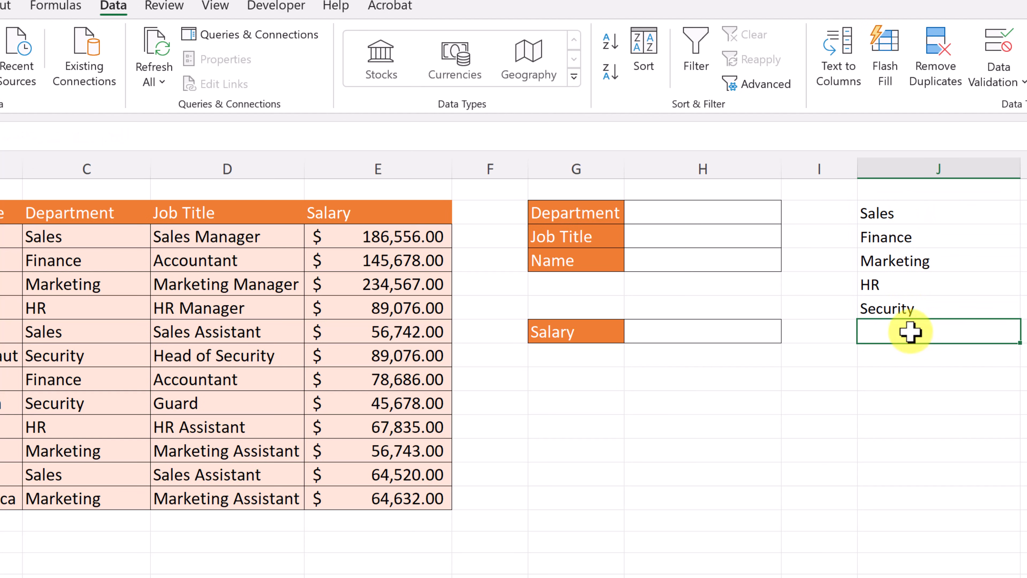
pyautogui.click(665, 210)
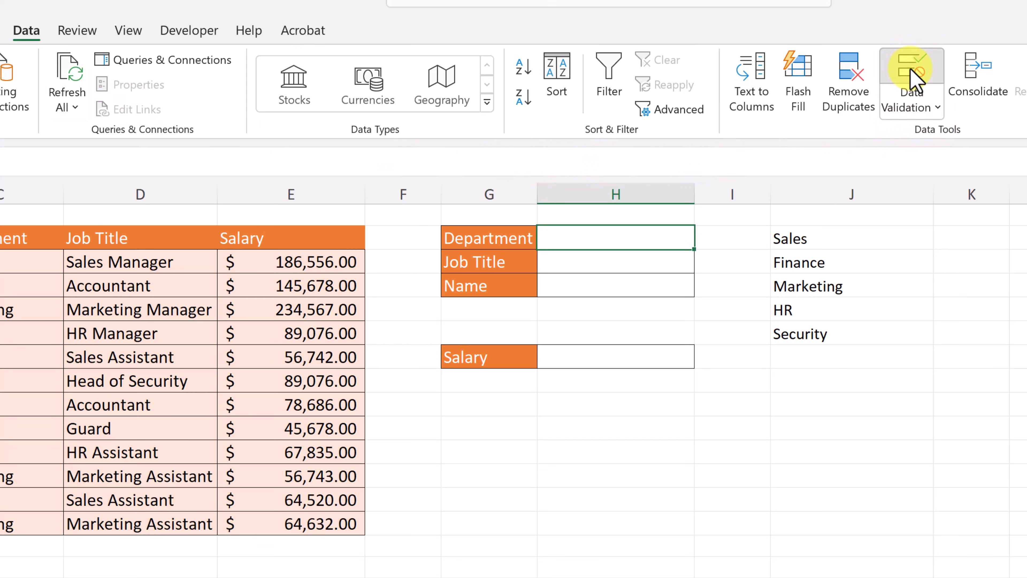
pyautogui.click(914, 77)
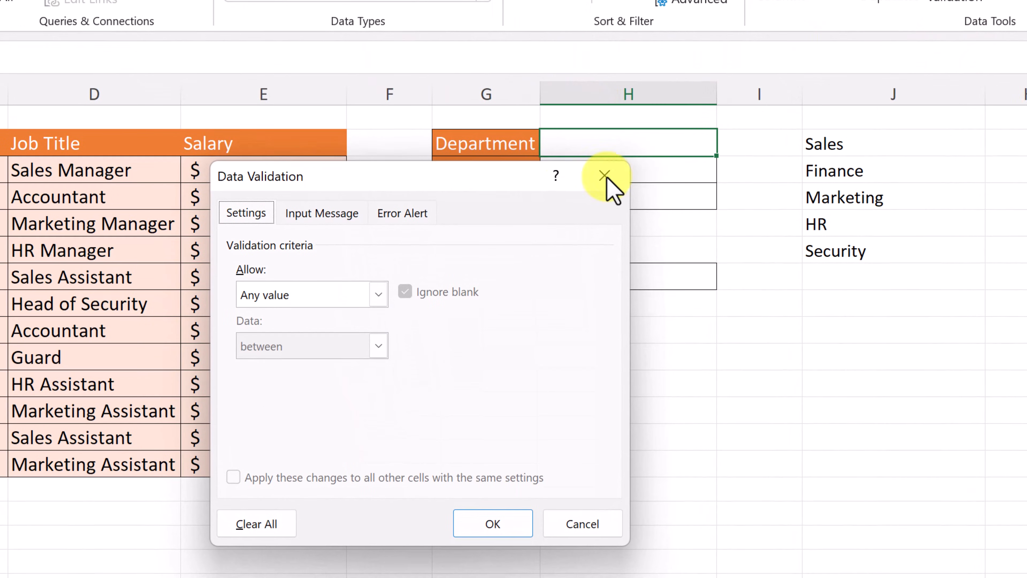
pyautogui.moveTo(476, 188); pyautogui.dragTo(663, 228)
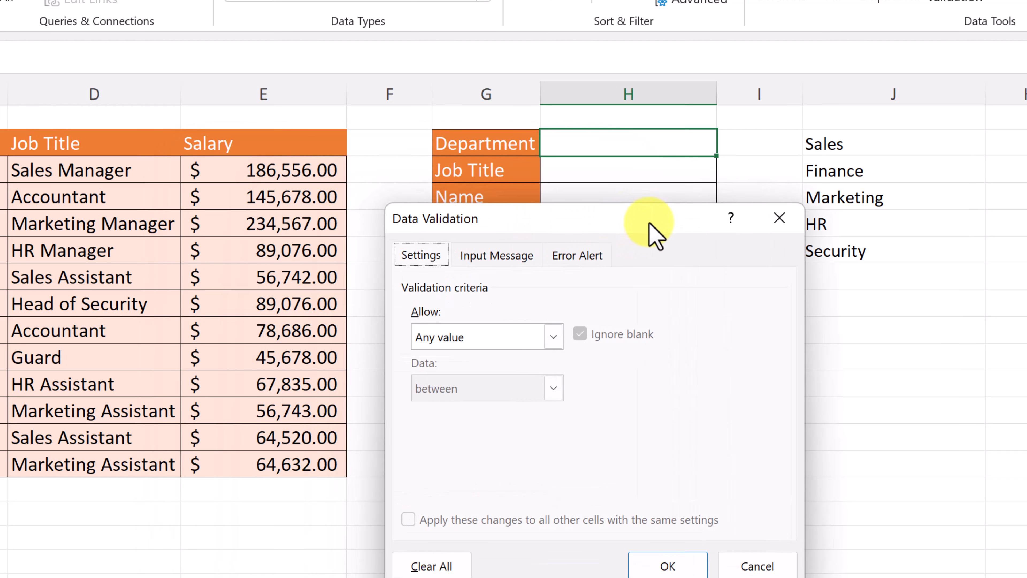
pyautogui.click(536, 344)
pyautogui.click(471, 406)
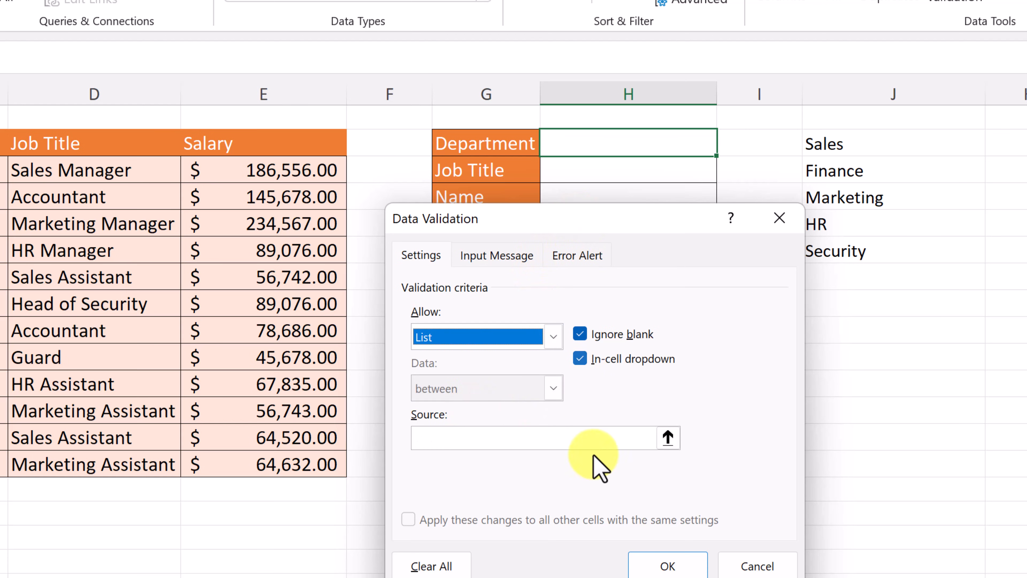
pyautogui.click(668, 438)
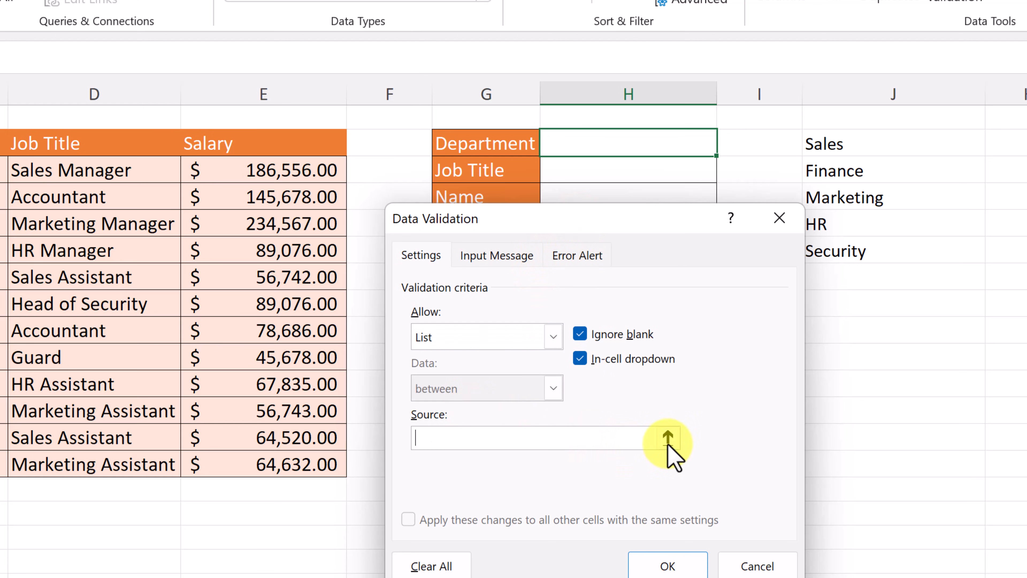
pyautogui.click(854, 146)
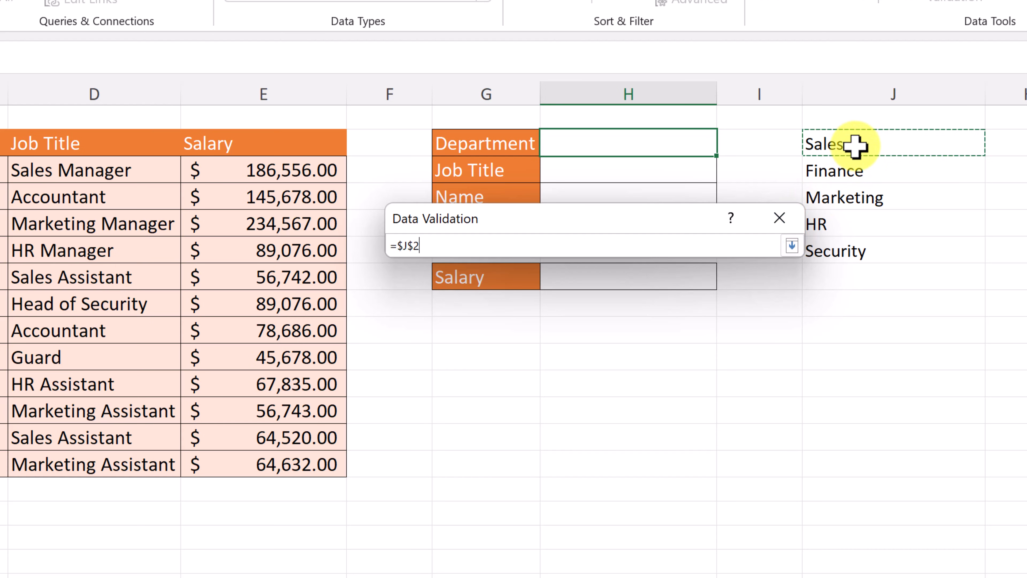
pyautogui.press('Return')
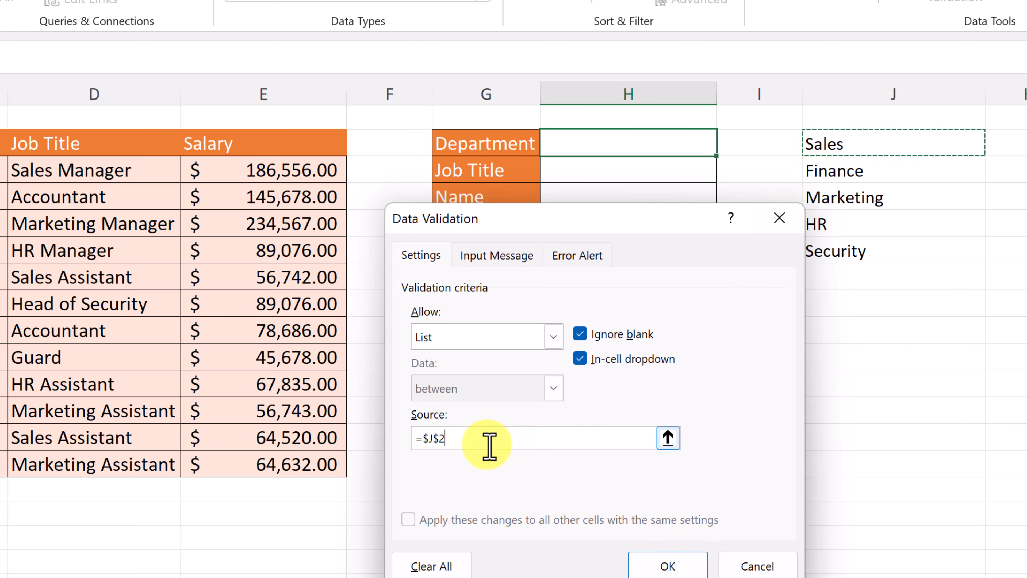
pyautogui.click(682, 565)
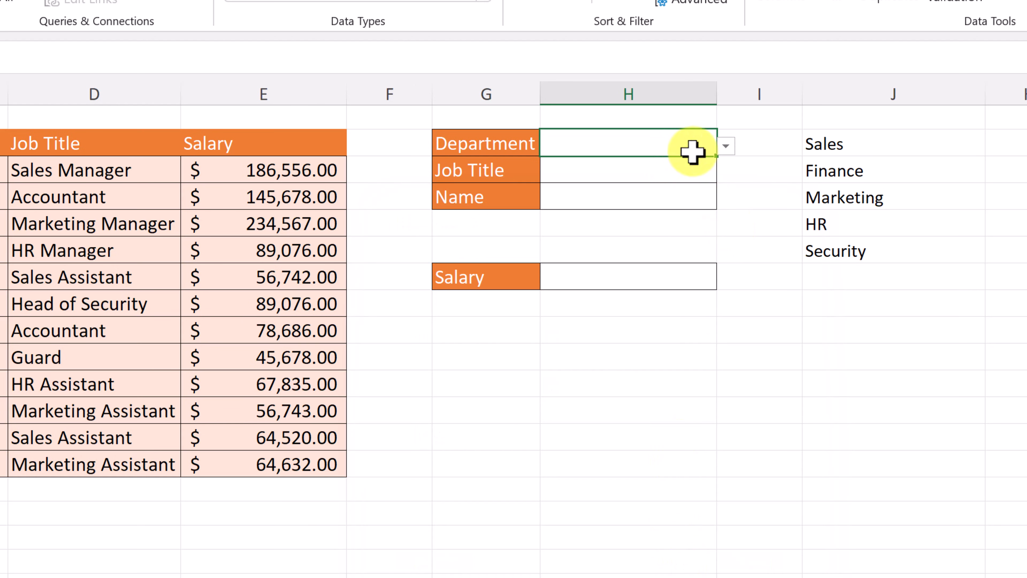
pyautogui.click(726, 146)
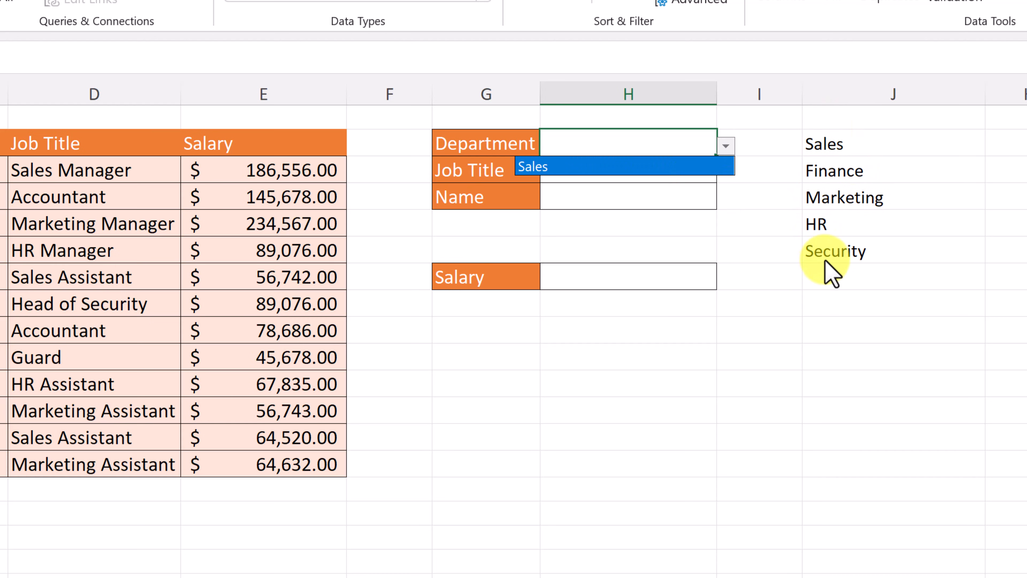
# Change the H2 validation source to the spill reference =$J$2# and choose Sales as the Department.
pyautogui.click(636, 141)
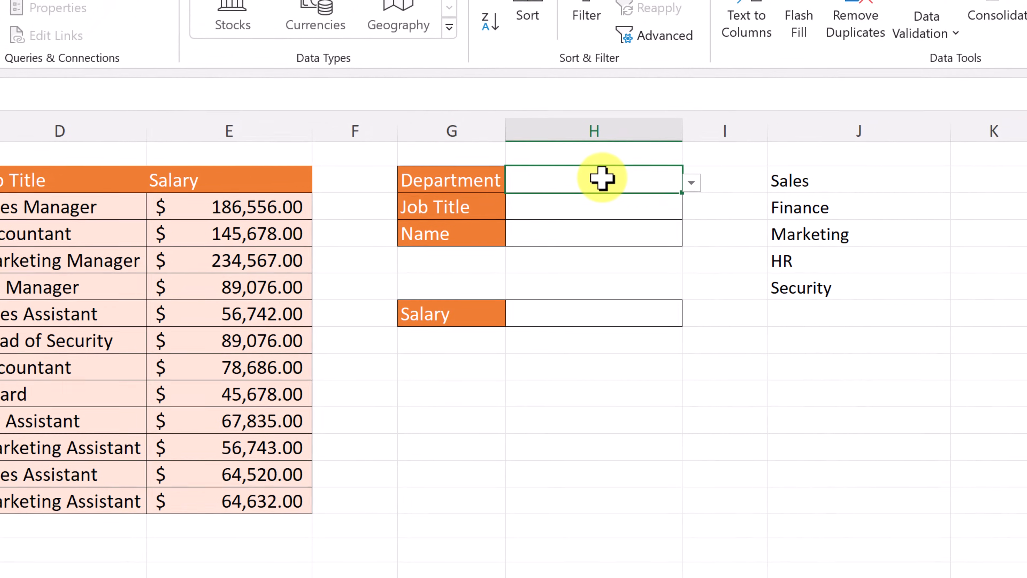
pyautogui.click(893, 14)
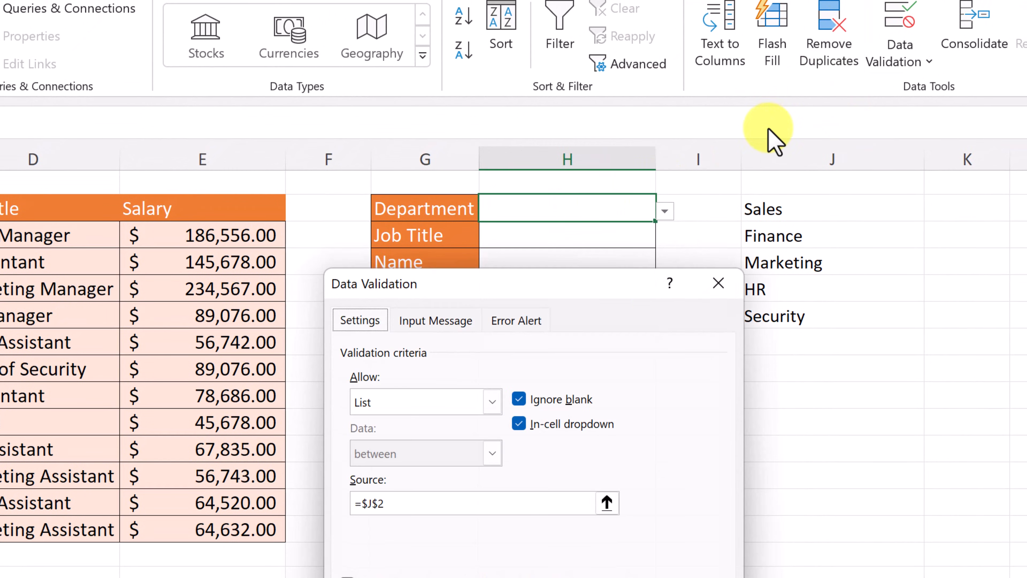
pyautogui.click(440, 503)
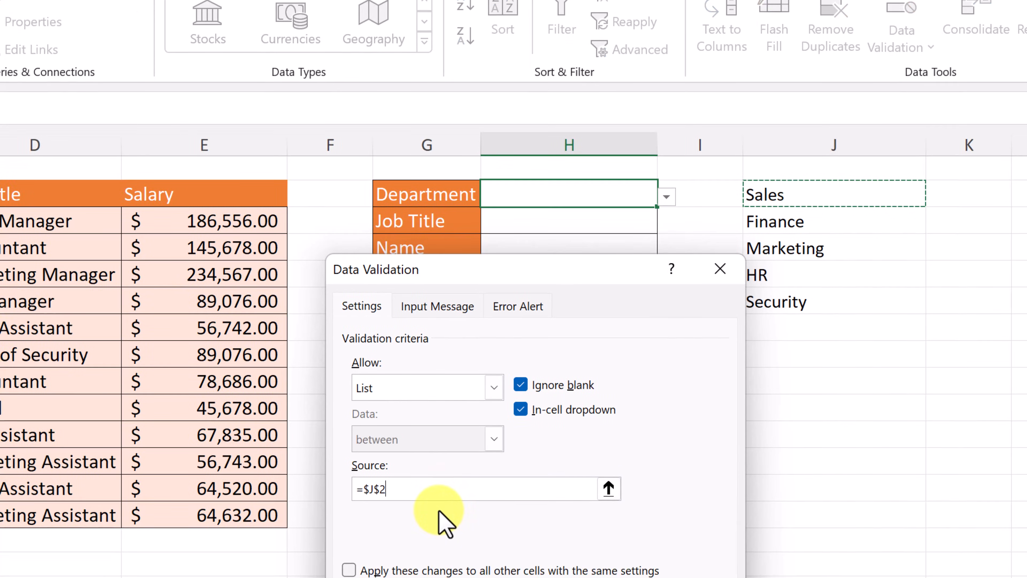
pyautogui.write('#')
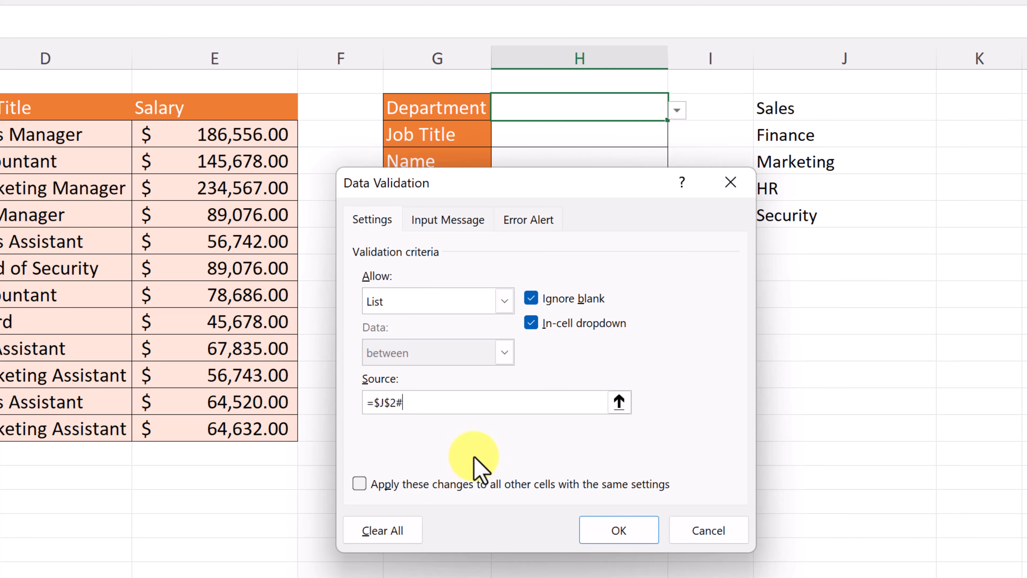
pyautogui.click(619, 530)
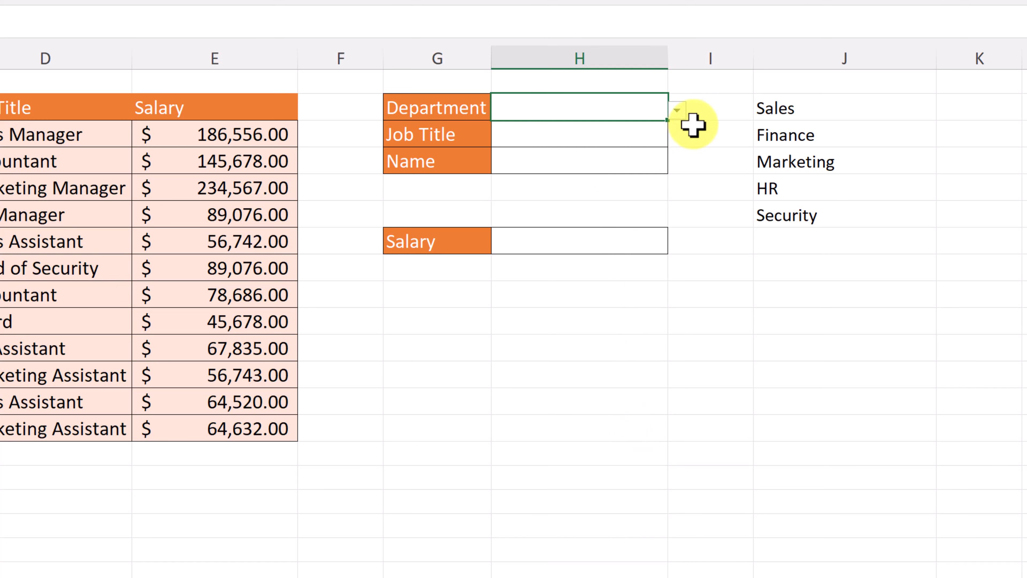
pyautogui.click(677, 111)
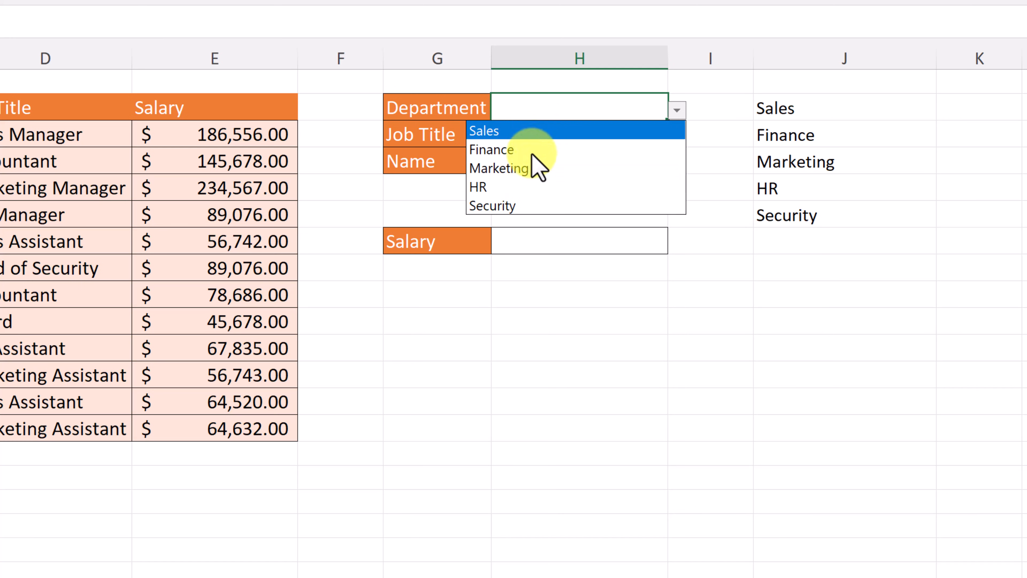
pyautogui.click(526, 136)
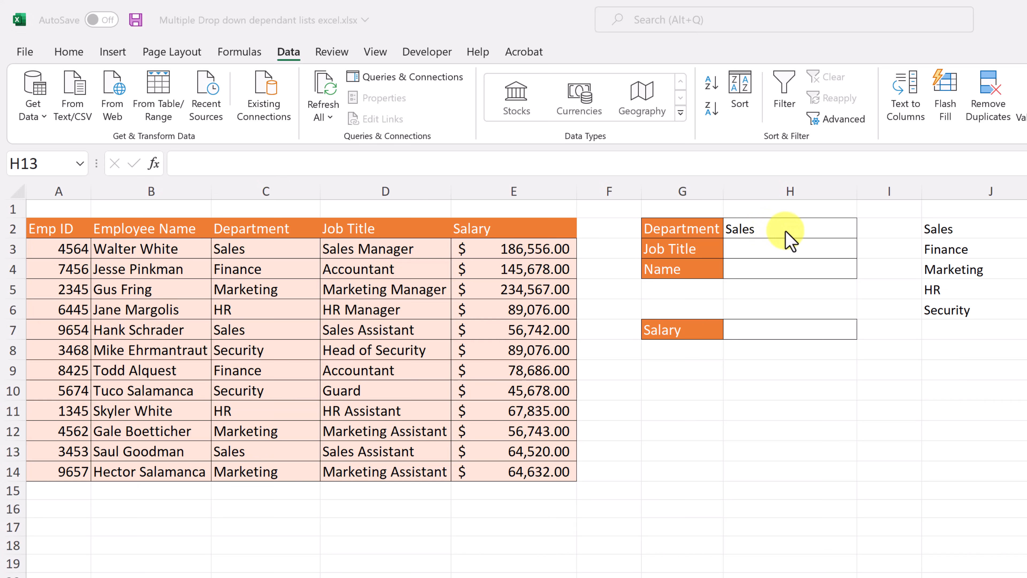
# Enter =UNIQUE(FILTER(D:D,C:C=H2)) in J8 to list the distinct job titles for the chosen department.
pyautogui.click(942, 353)
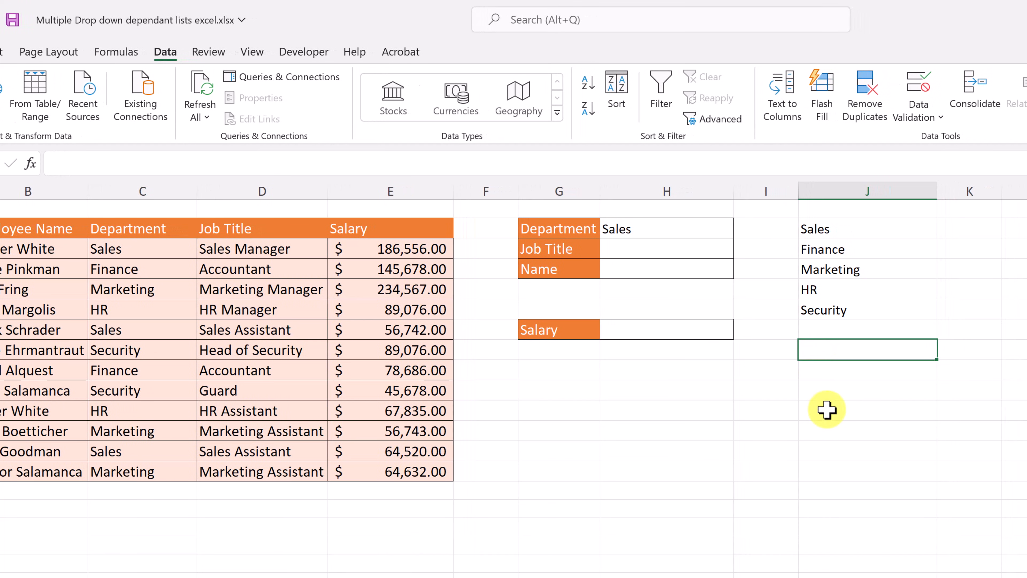
pyautogui.write('=un')
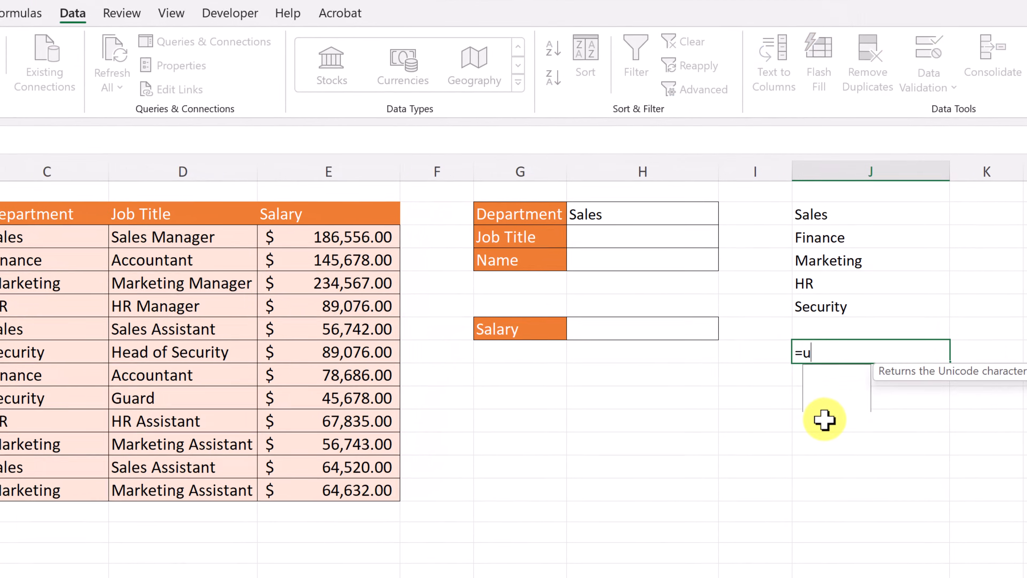
pyautogui.doubleClick(833, 406)
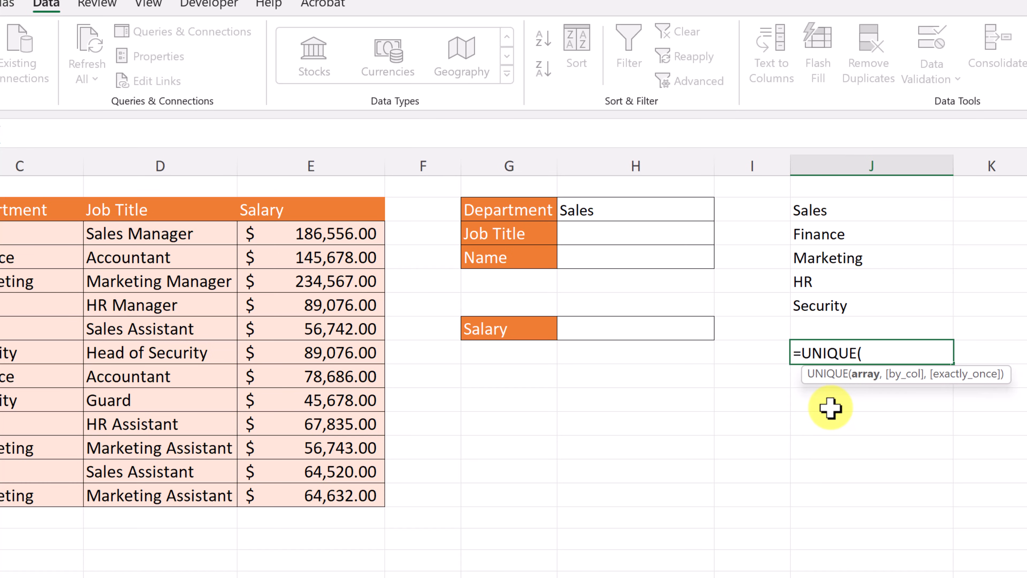
pyautogui.write('fil')
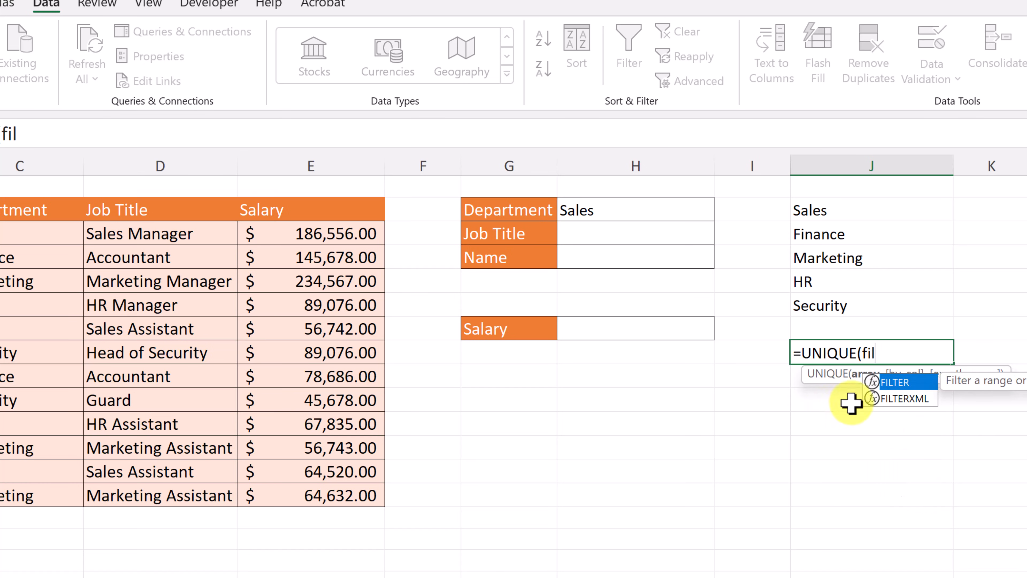
pyautogui.doubleClick(897, 383)
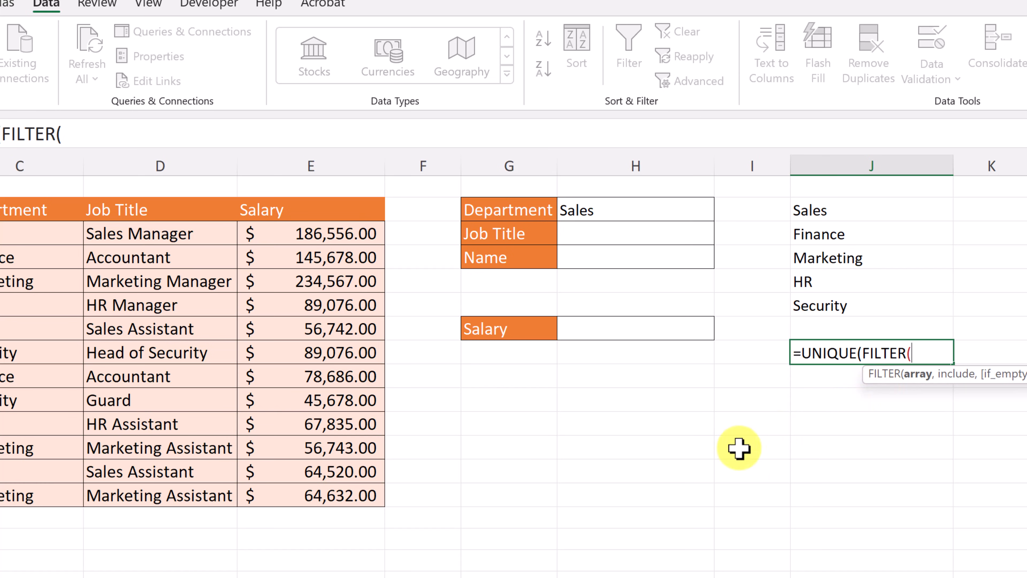
pyautogui.click(158, 162)
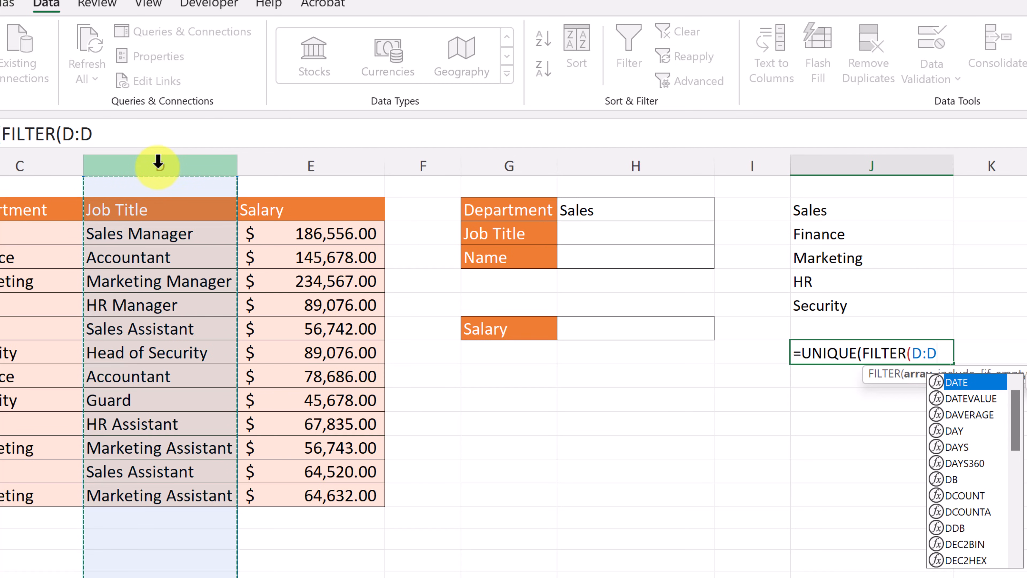
pyautogui.write(',')
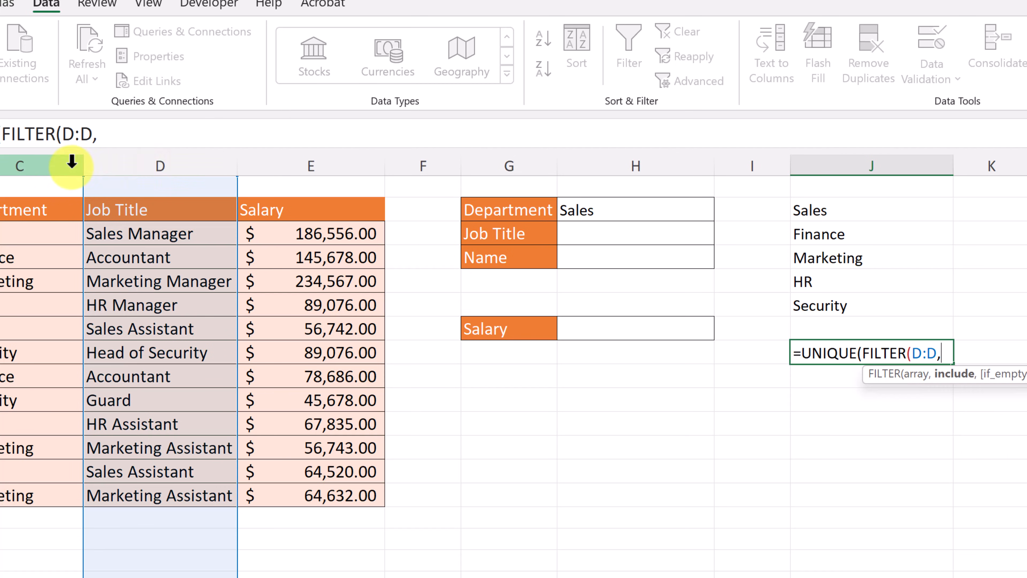
pyautogui.click(28, 162)
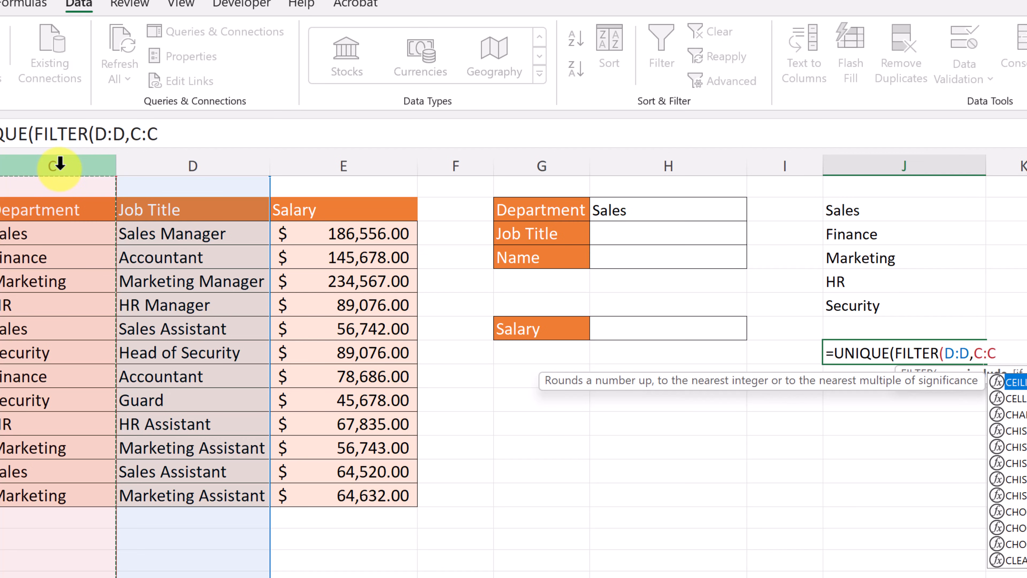
pyautogui.write('+')
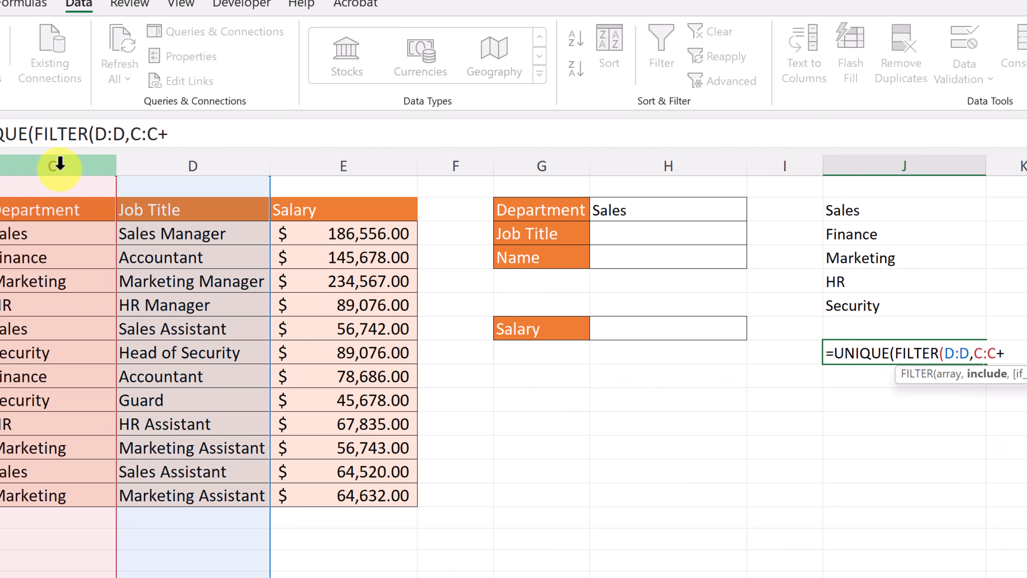
pyautogui.press('BackSpace')
pyautogui.write('=')
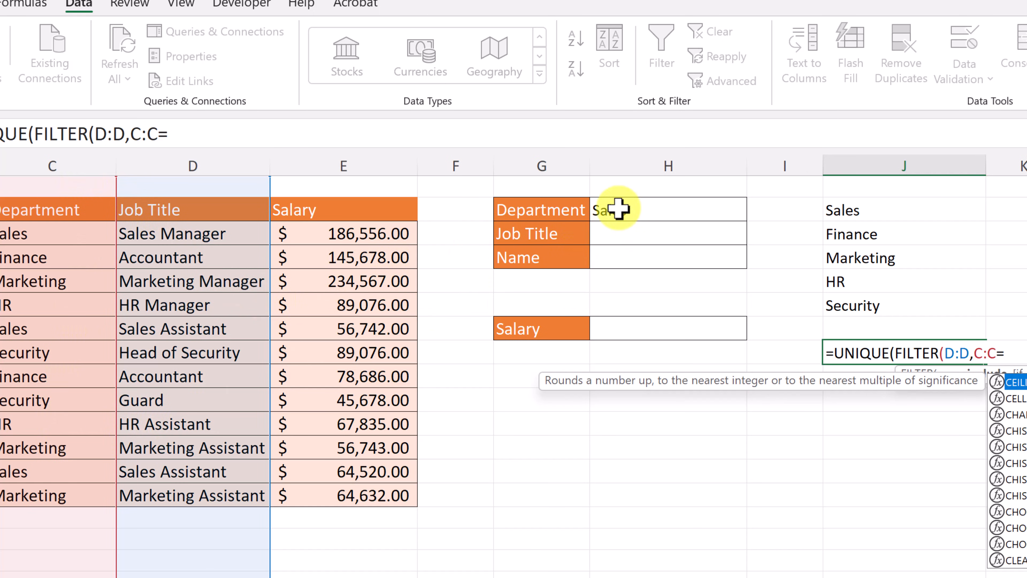
pyautogui.click(631, 213)
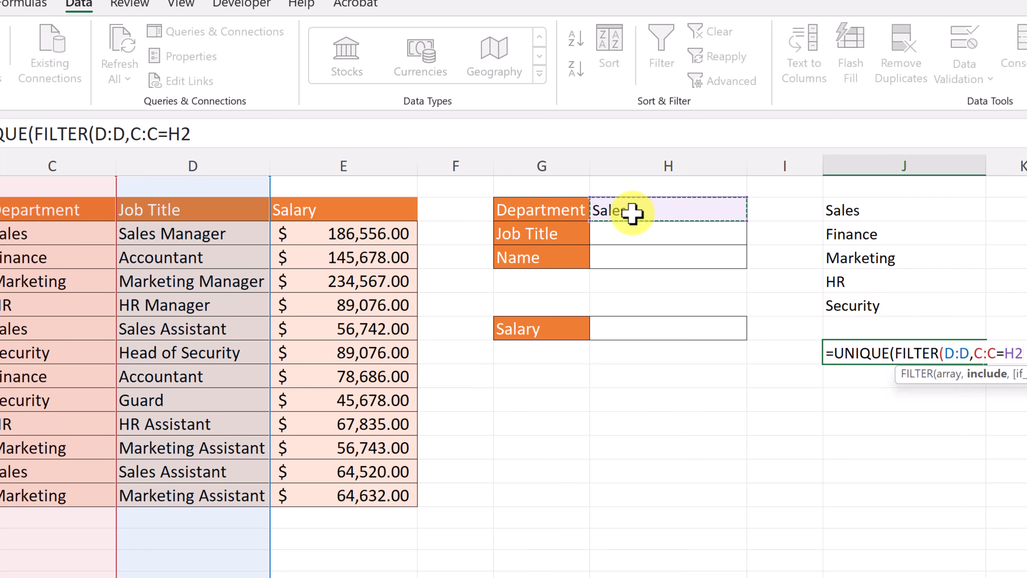
pyautogui.write(')')
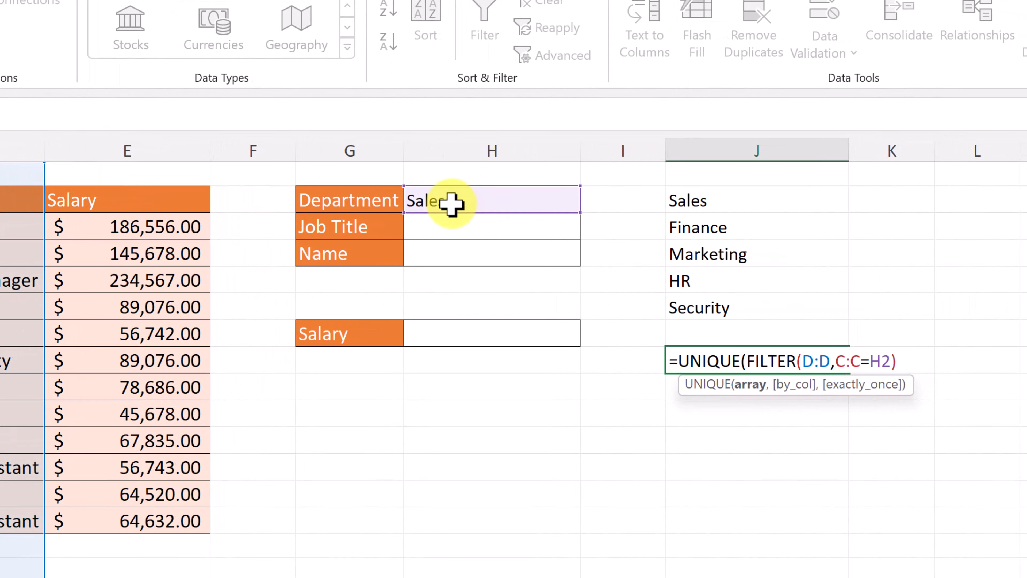
pyautogui.write(')')
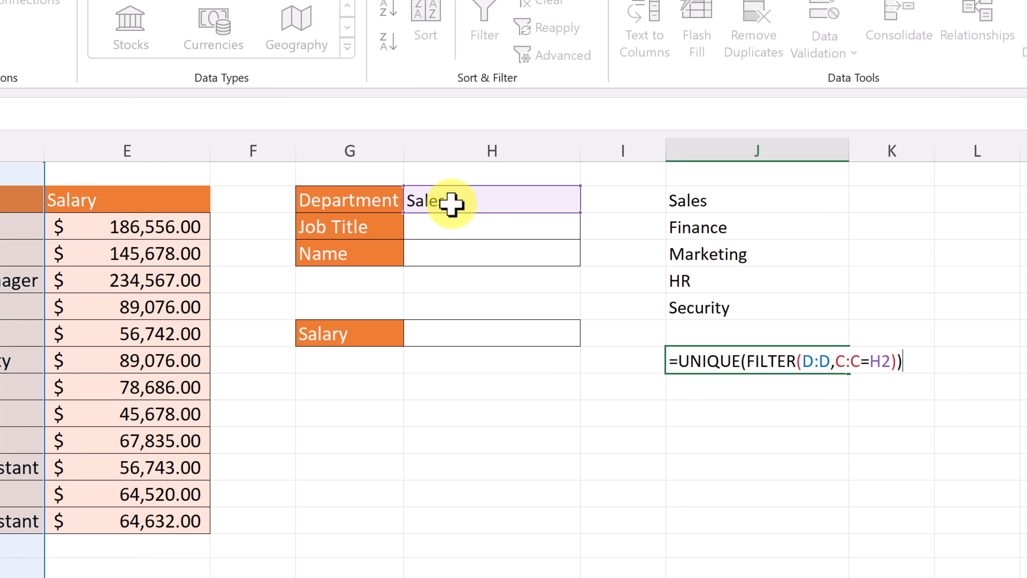
pyautogui.press('Return')
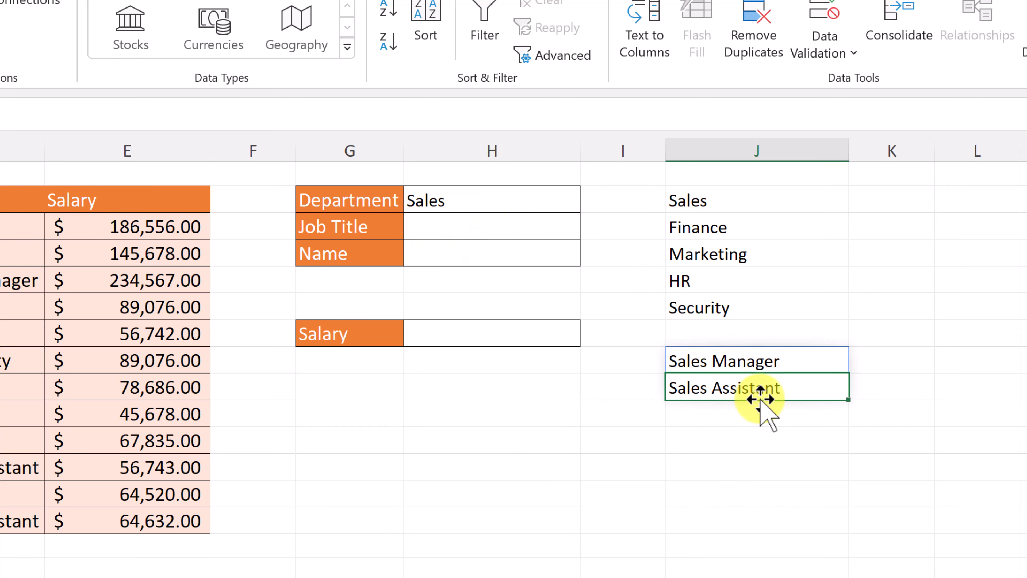
# Choose Marketing as the Department in H2 to test the job title list.
pyautogui.click(551, 203)
pyautogui.click(589, 202)
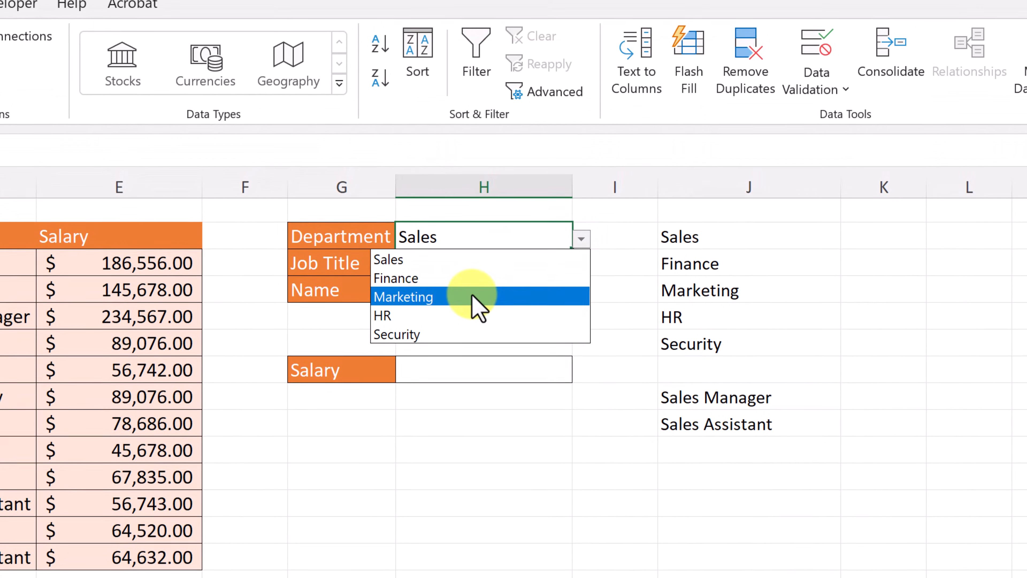
pyautogui.click(481, 262)
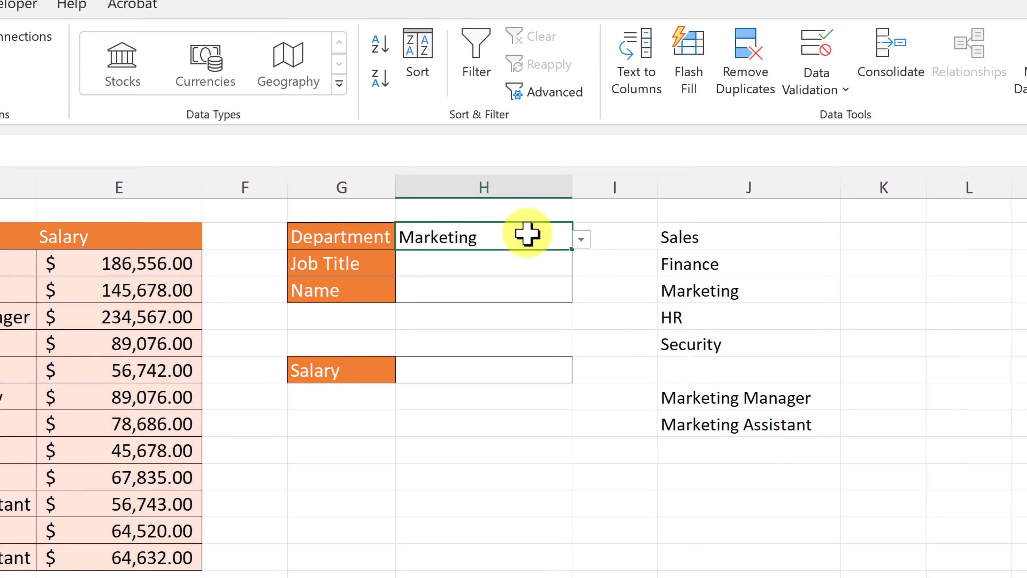
# Add list data validation to the Job Title cell H3 with the spill reference =$J$8# as its source.
pyautogui.click(477, 269)
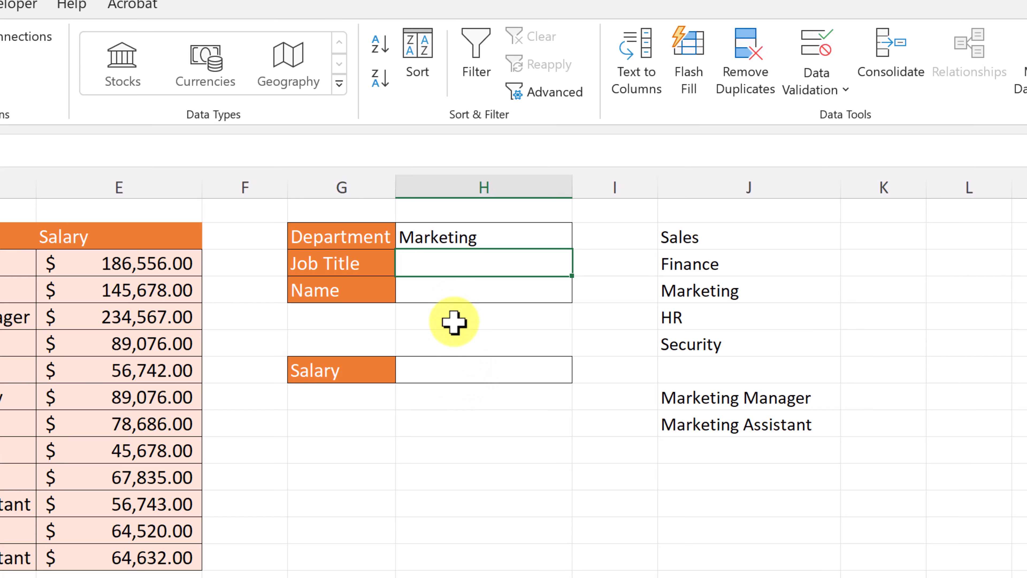
pyautogui.click(816, 44)
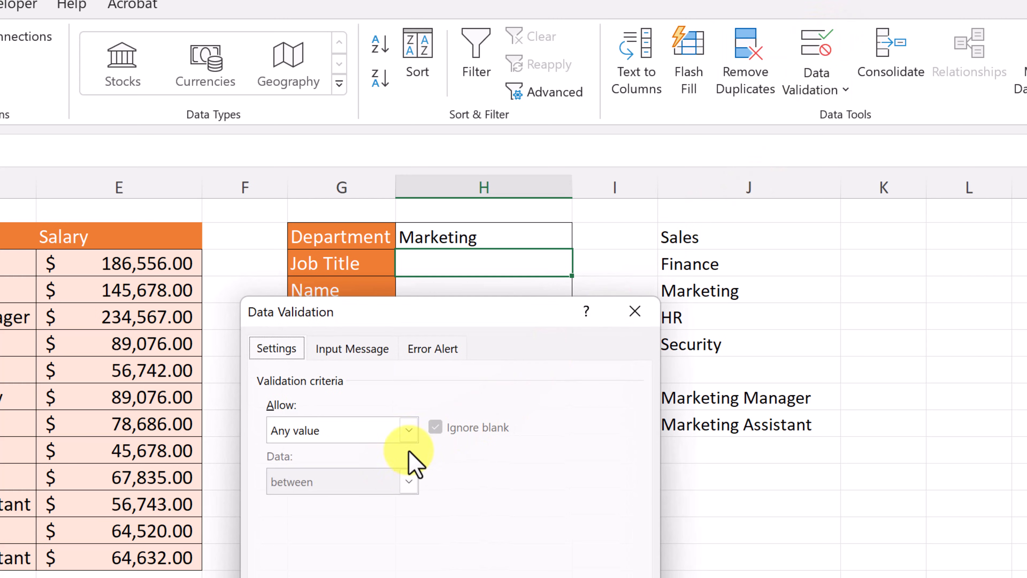
pyautogui.click(409, 430)
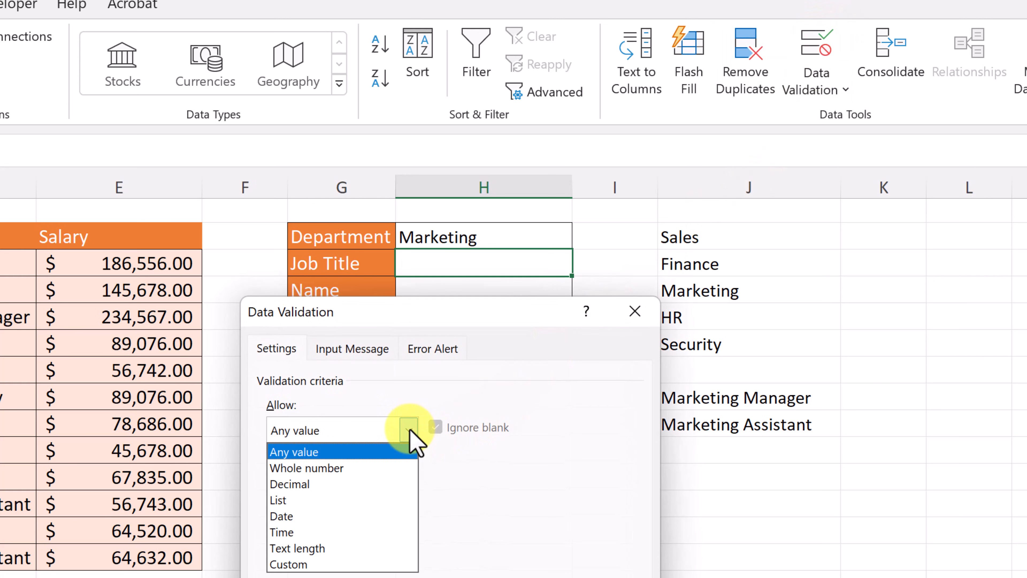
pyautogui.click(334, 502)
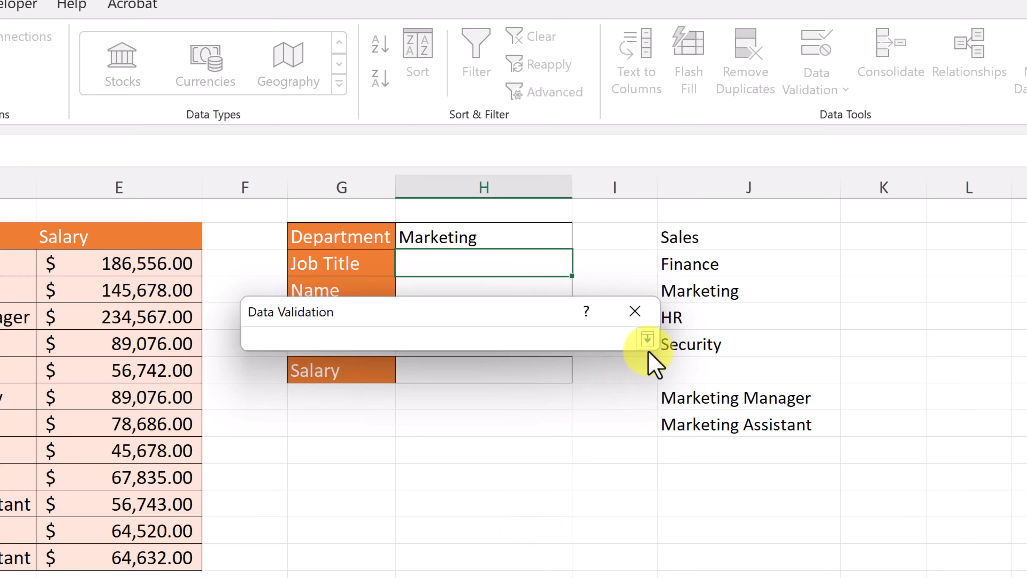
pyautogui.click(701, 399)
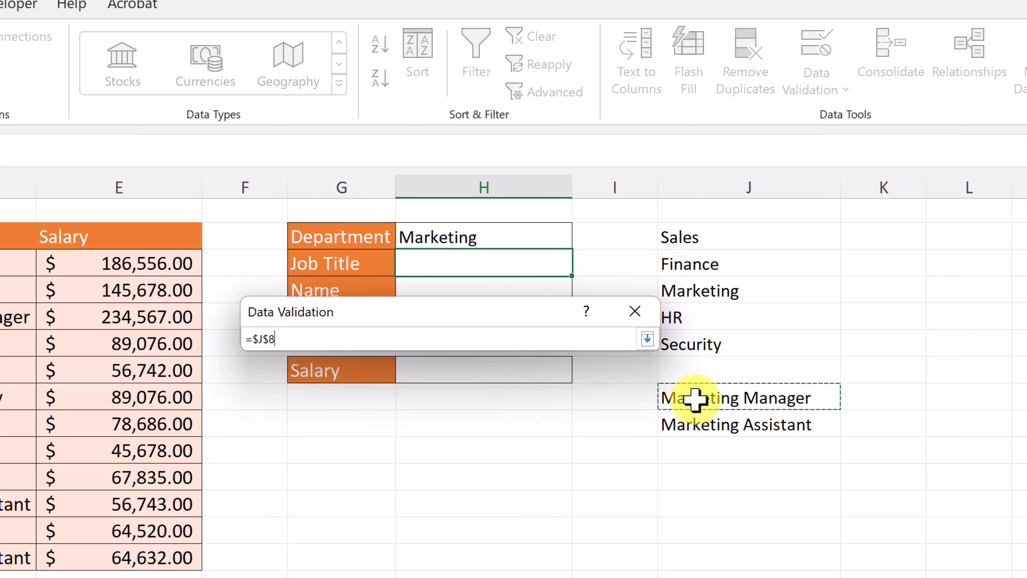
pyautogui.write('#')
pyautogui.press('Return')
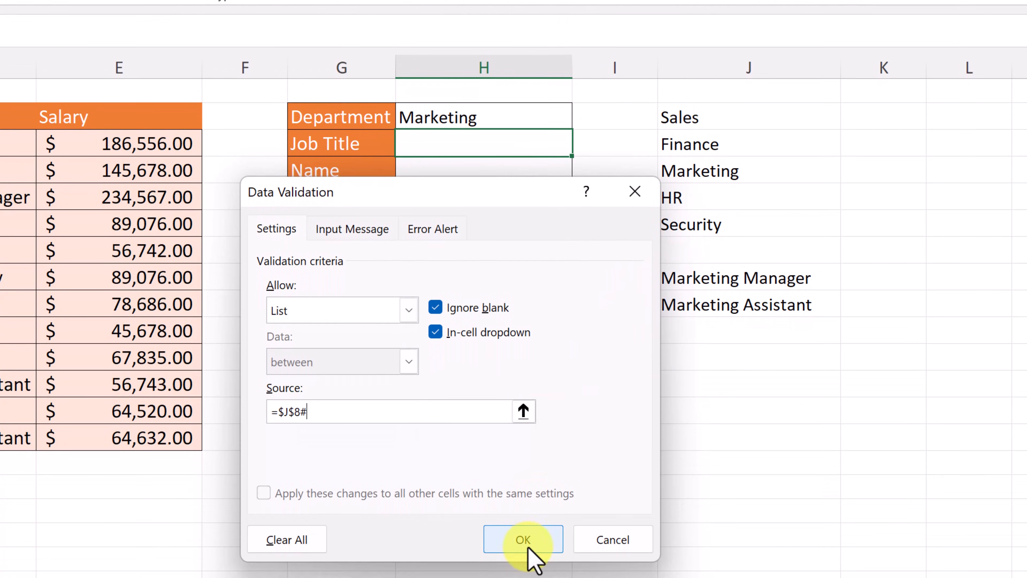
pyautogui.click(523, 534)
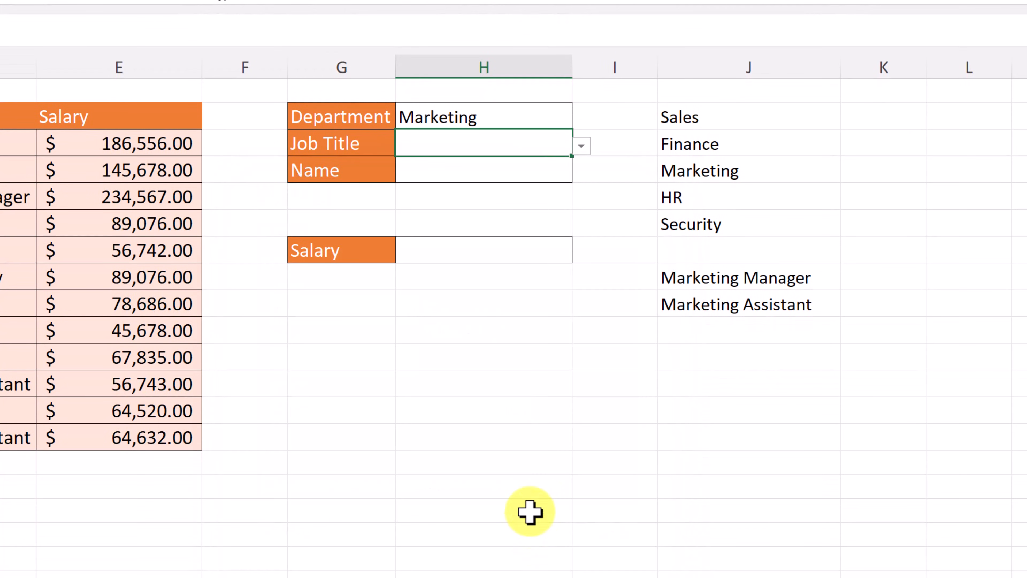
# Check the Job Title drop-down in H3, then choose Finance as the Department and check the job title options again.
pyautogui.click(581, 144)
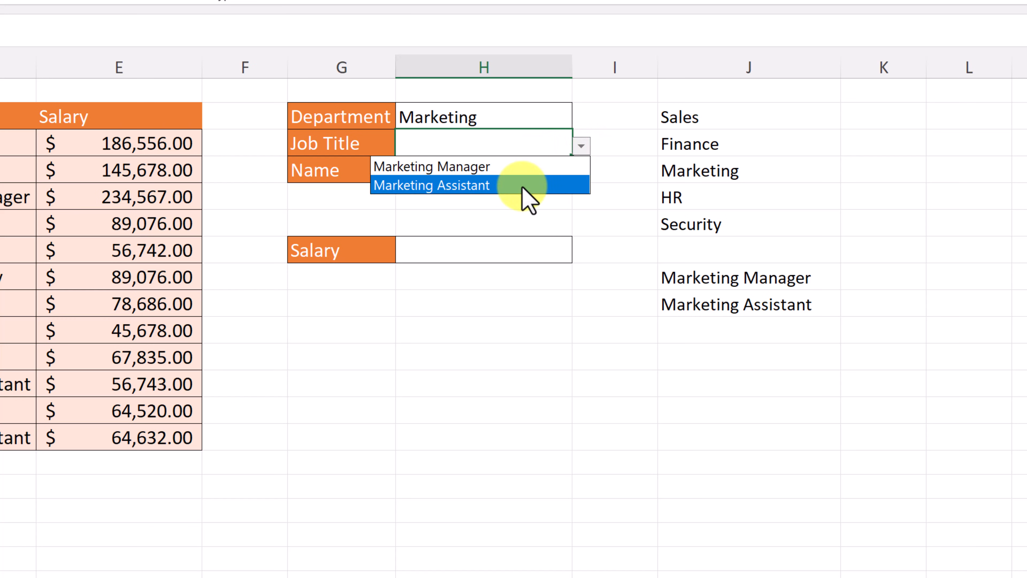
pyautogui.click(546, 119)
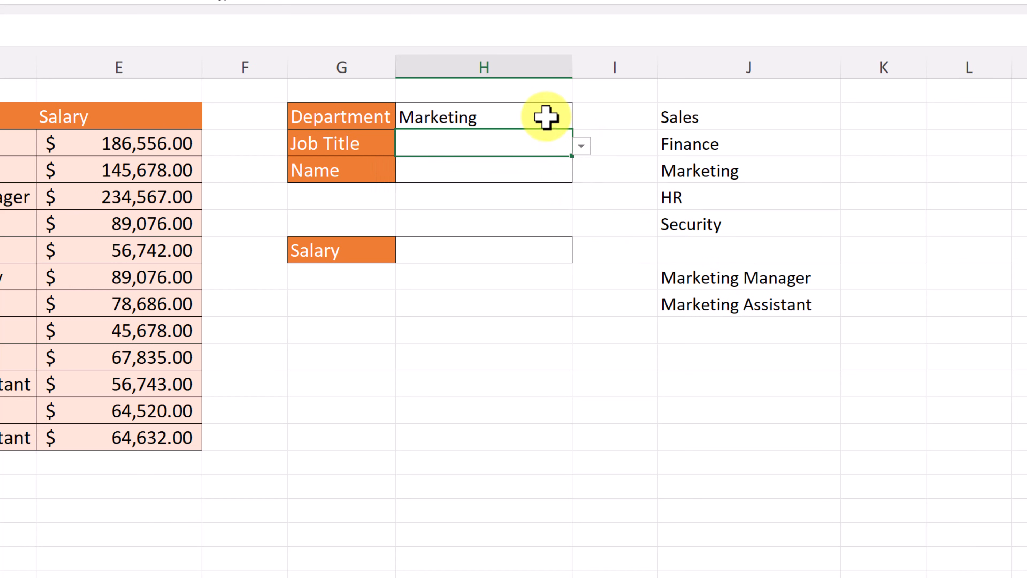
pyautogui.click(581, 119)
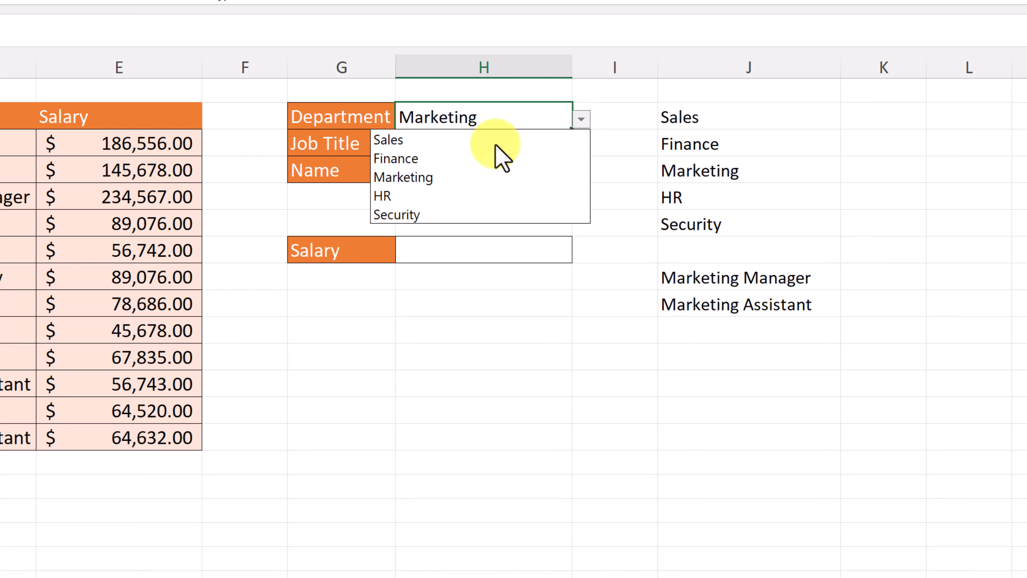
pyautogui.click(461, 158)
pyautogui.click(557, 143)
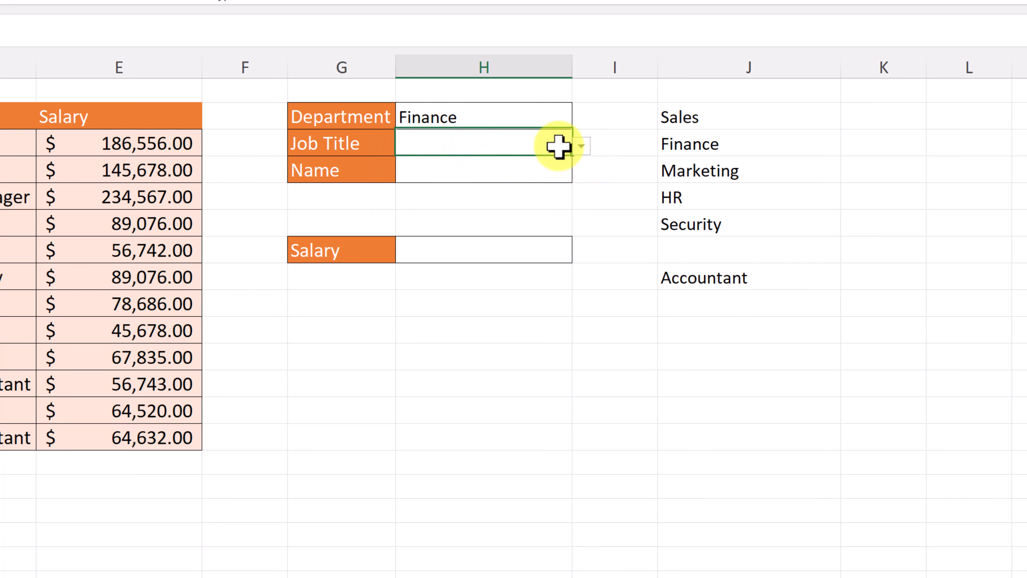
pyautogui.click(580, 146)
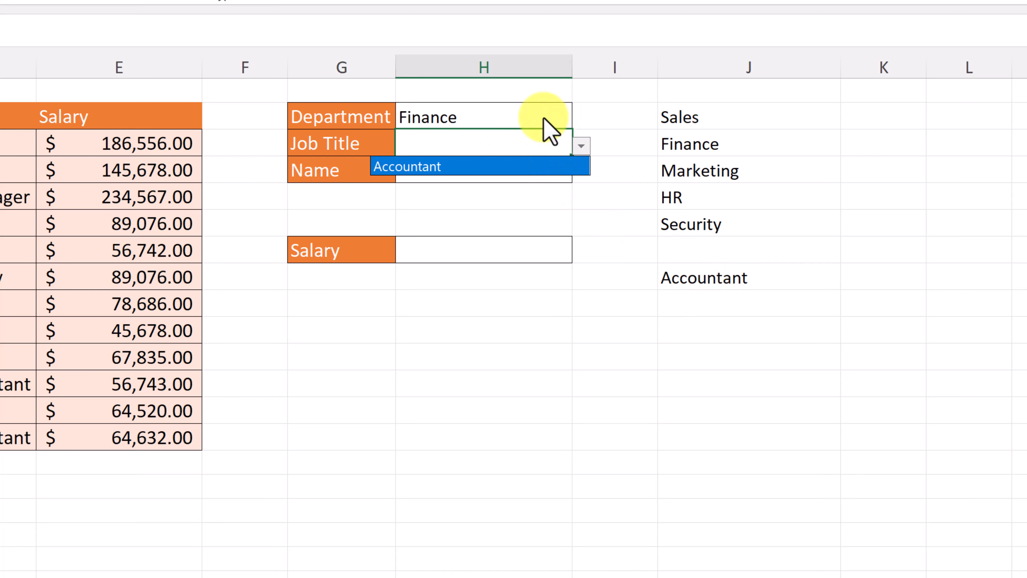
# Choose Security as the Department in H2 and Guard as the Job Title in H3.
pyautogui.click(552, 115)
pyautogui.click(580, 119)
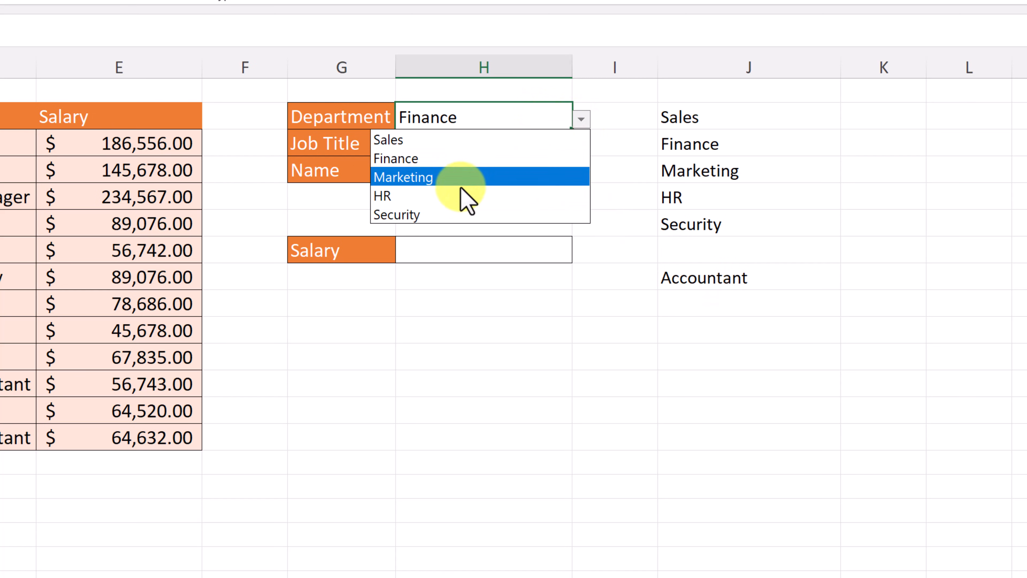
pyautogui.click(456, 213)
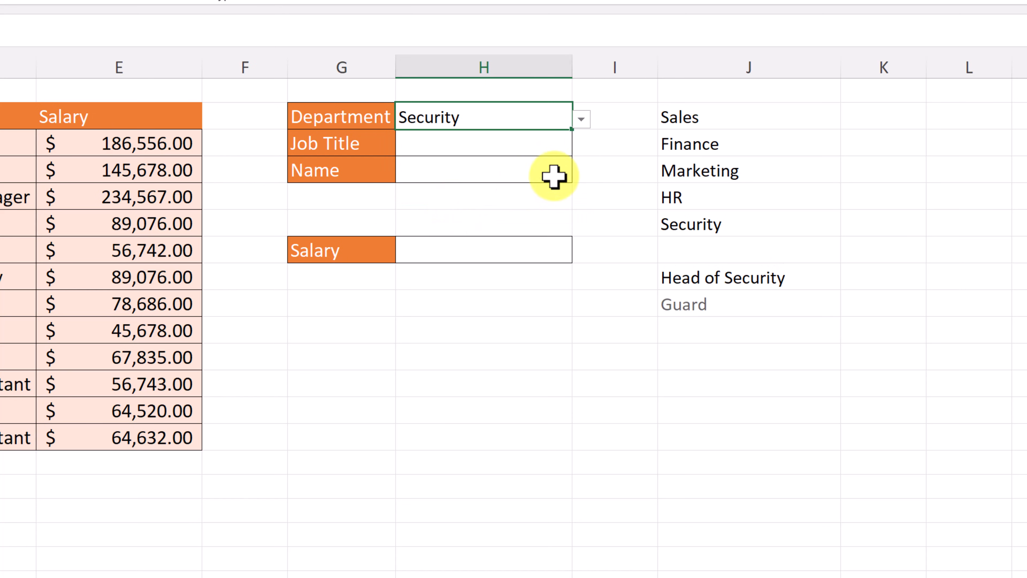
pyautogui.click(545, 146)
pyautogui.click(581, 146)
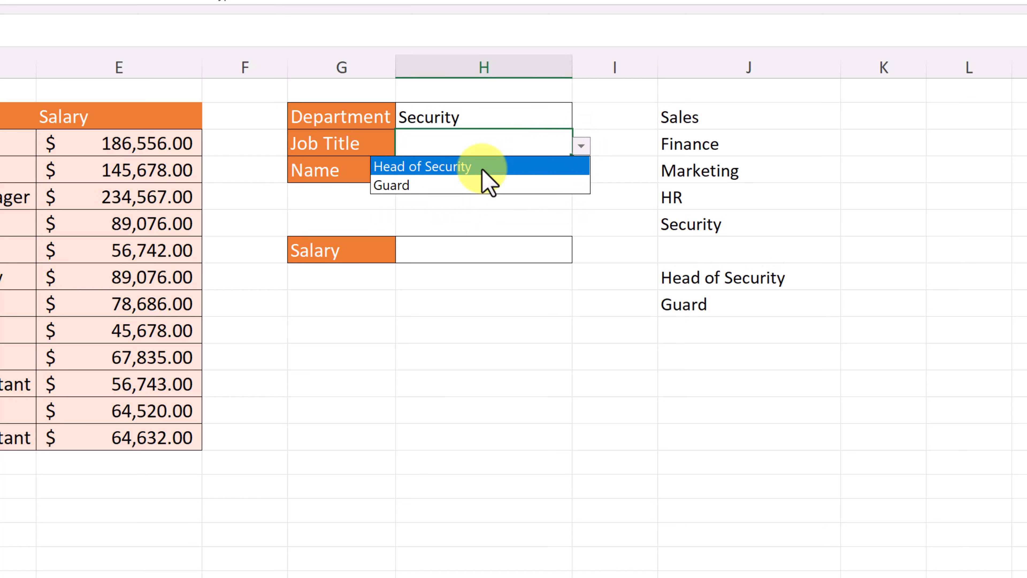
pyautogui.click(472, 194)
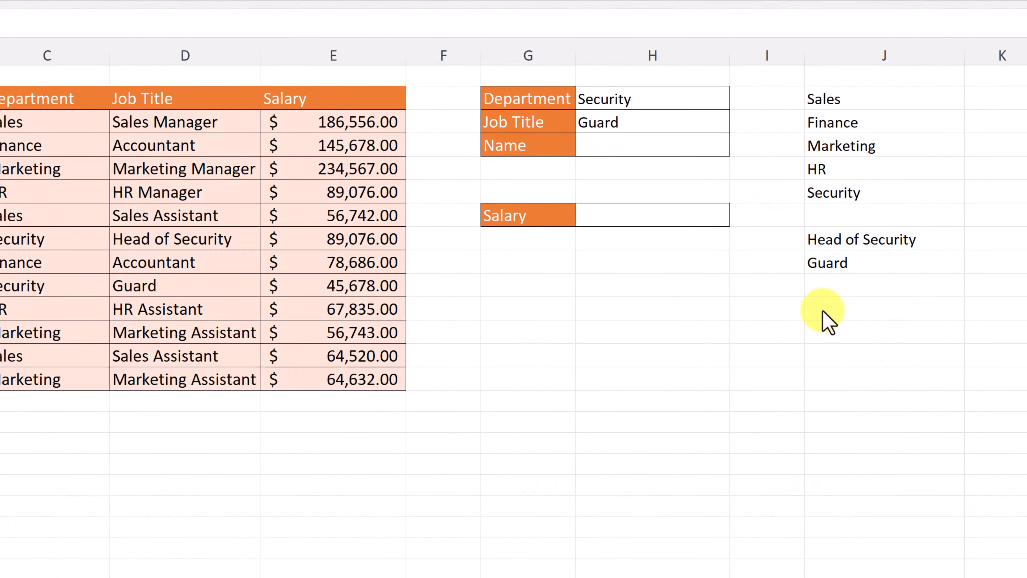
# Enter =FILTER(B:B,D:D=H3) in J11 to list the employee names for the chosen job title.
pyautogui.click(818, 308)
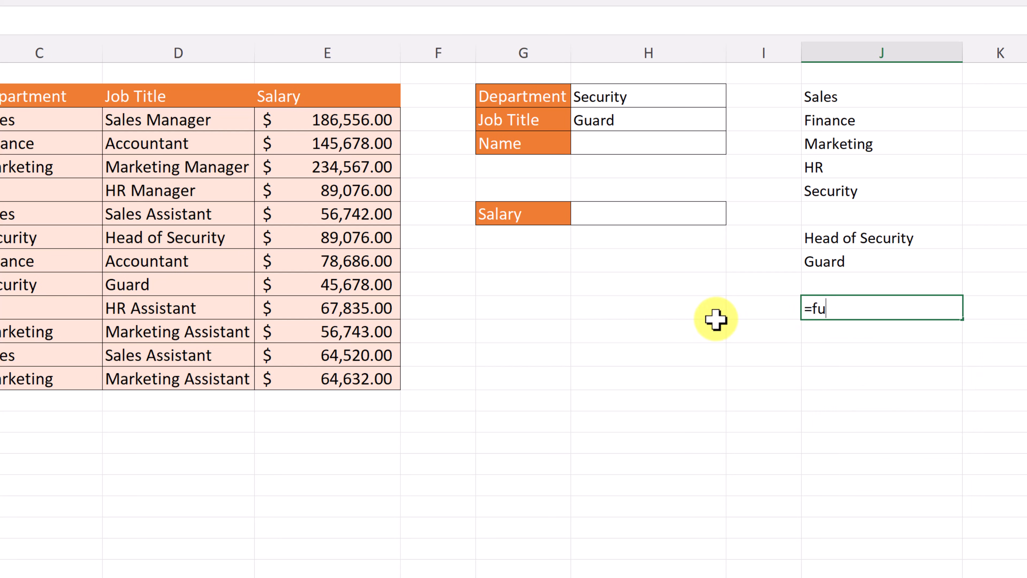
pyautogui.write('=fu')
pyautogui.press('BackSpace')
pyautogui.press('BackSpace')
pyautogui.write('fil')
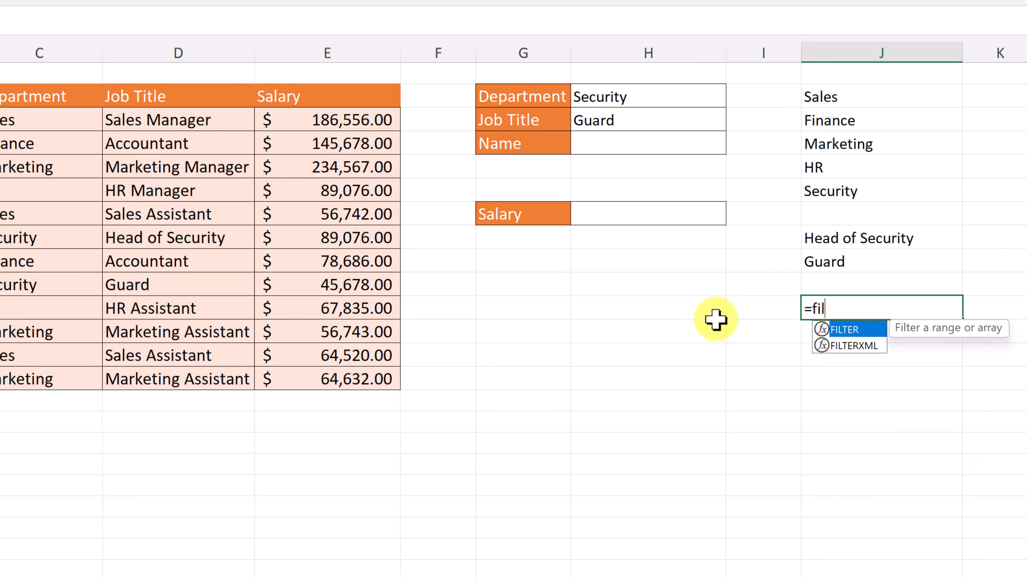
pyautogui.doubleClick(840, 329)
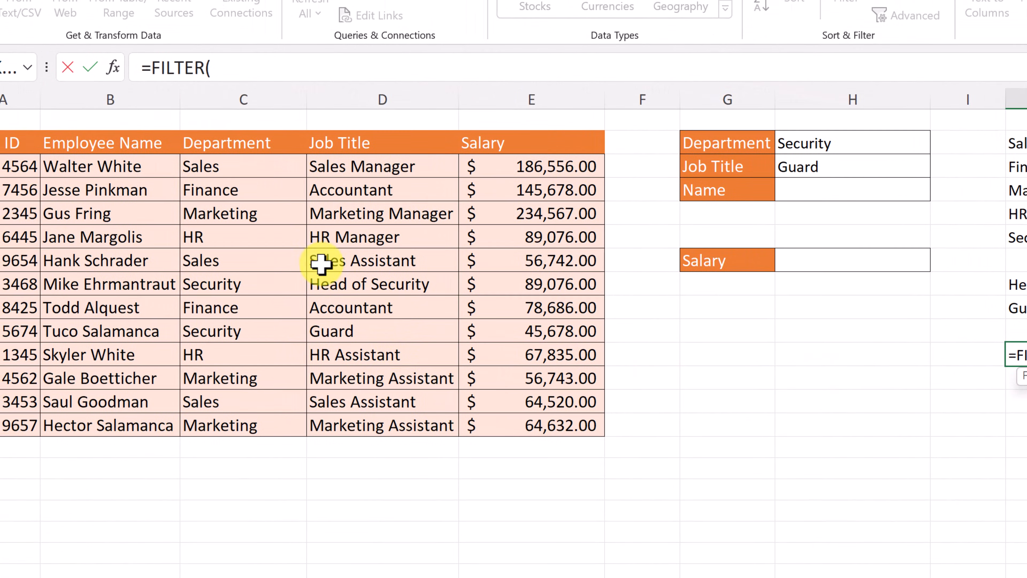
pyautogui.click(107, 98)
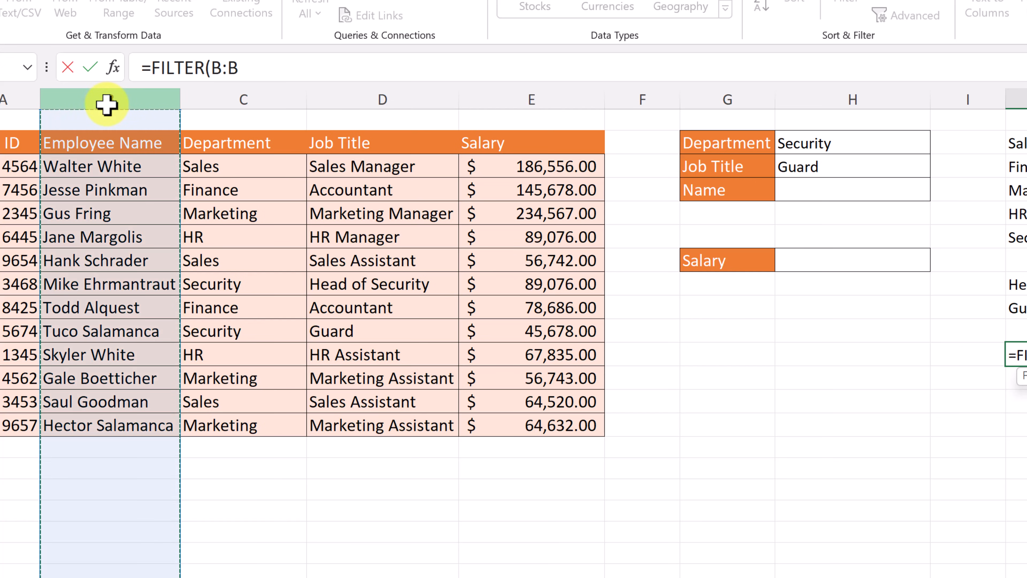
pyautogui.write(',')
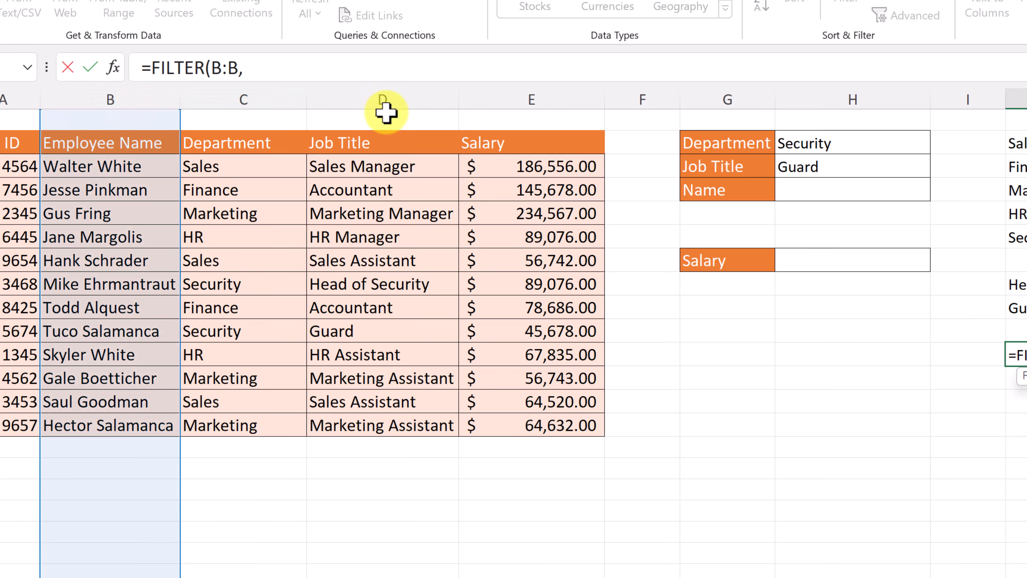
pyautogui.click(368, 100)
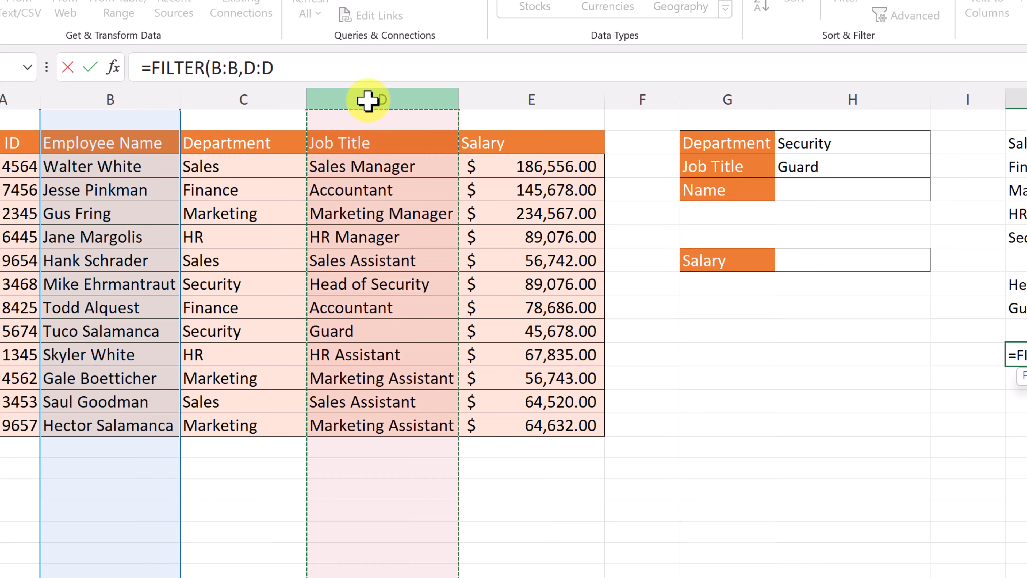
pyautogui.write('=')
pyautogui.click(803, 169)
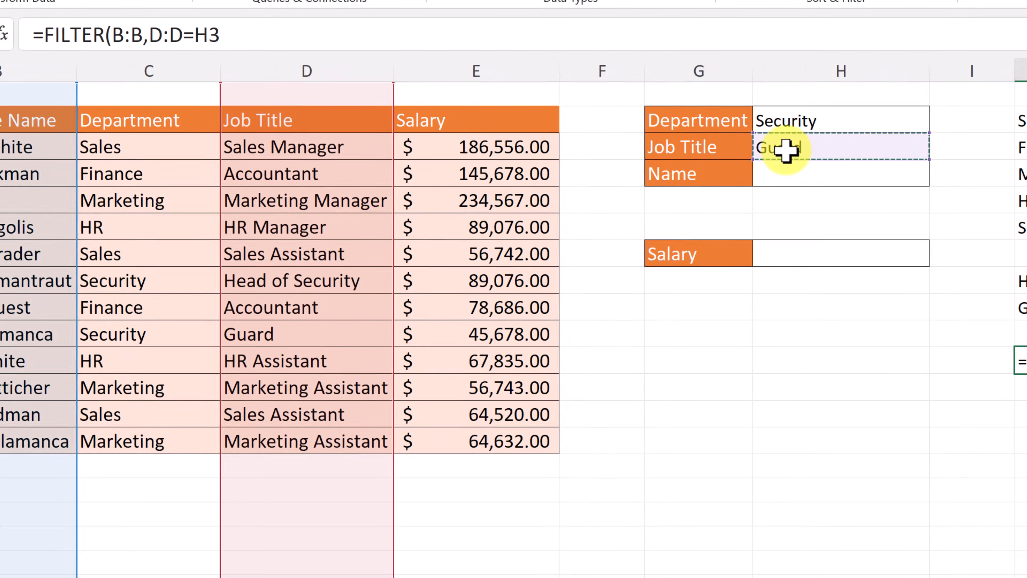
pyautogui.write(')')
pyautogui.press('Return')
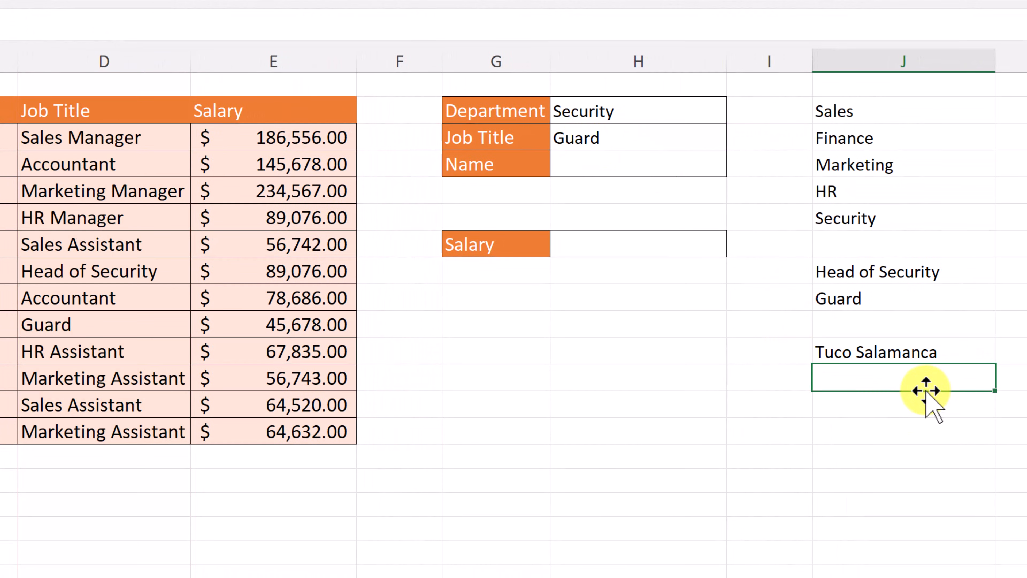
# Choose Marketing as the Department and Marketing Assistant as the Job Title to test the name list.
pyautogui.click(669, 113)
pyautogui.click(735, 115)
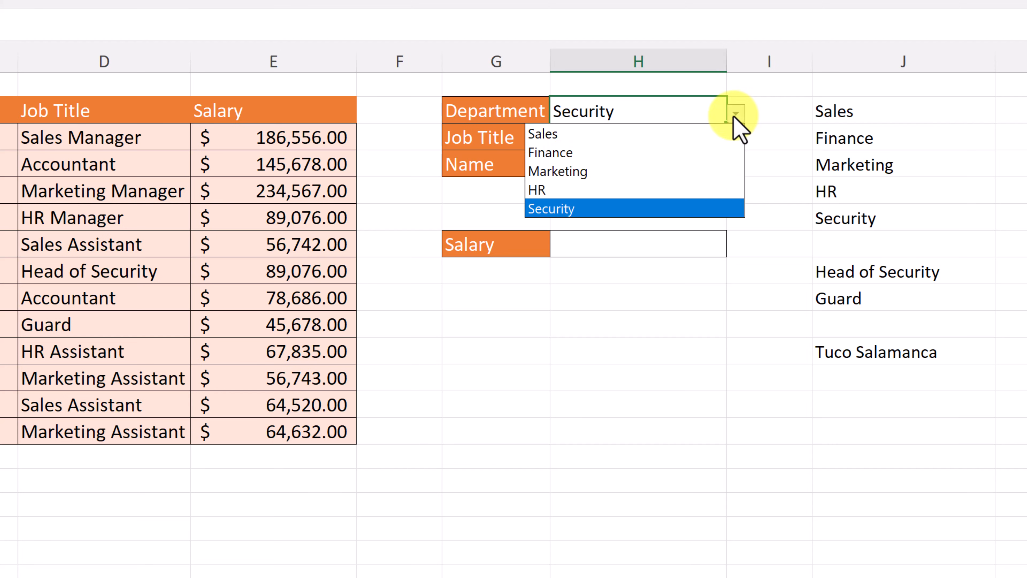
pyautogui.click(587, 164)
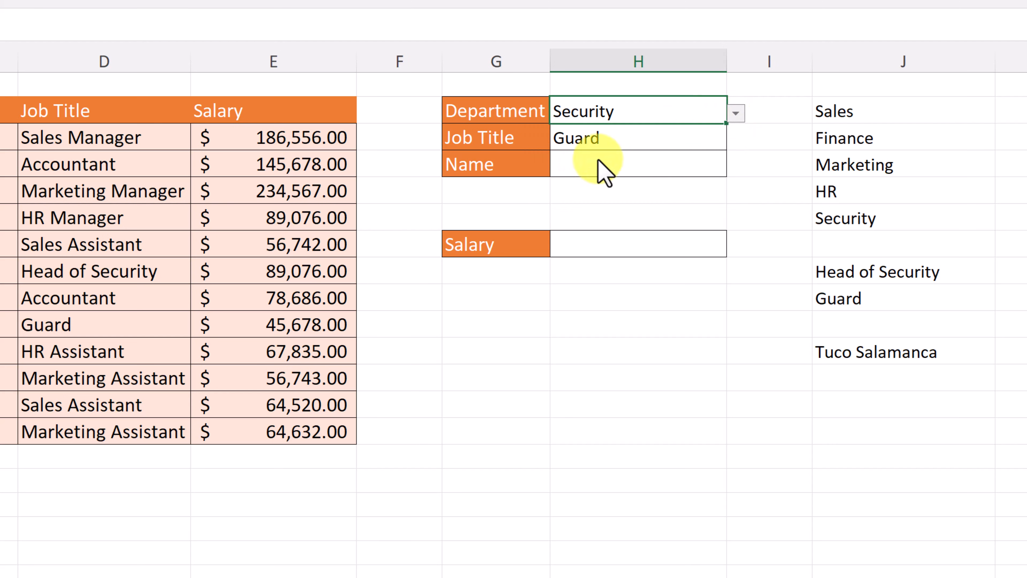
pyautogui.click(701, 142)
pyautogui.click(735, 140)
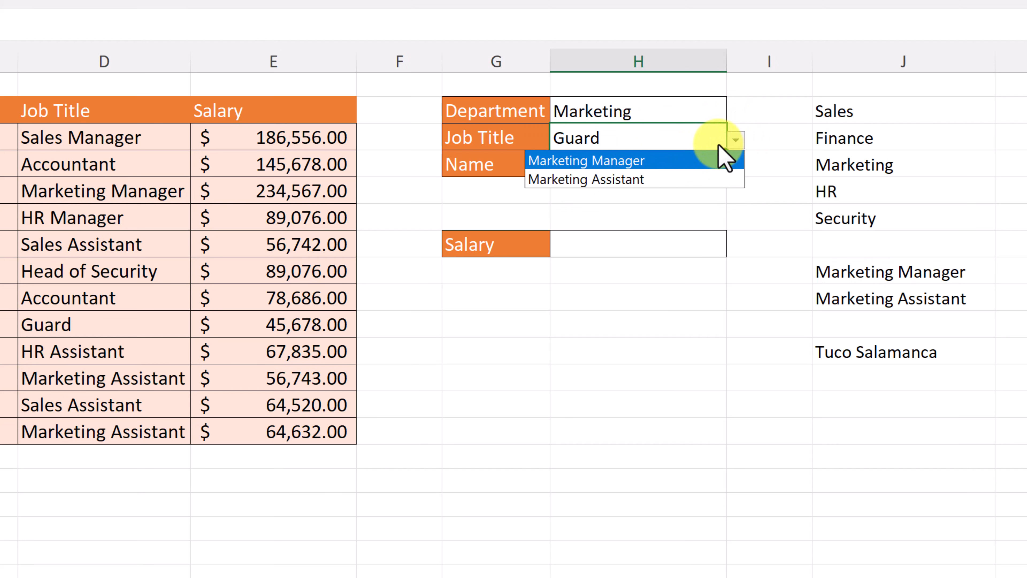
pyautogui.click(632, 178)
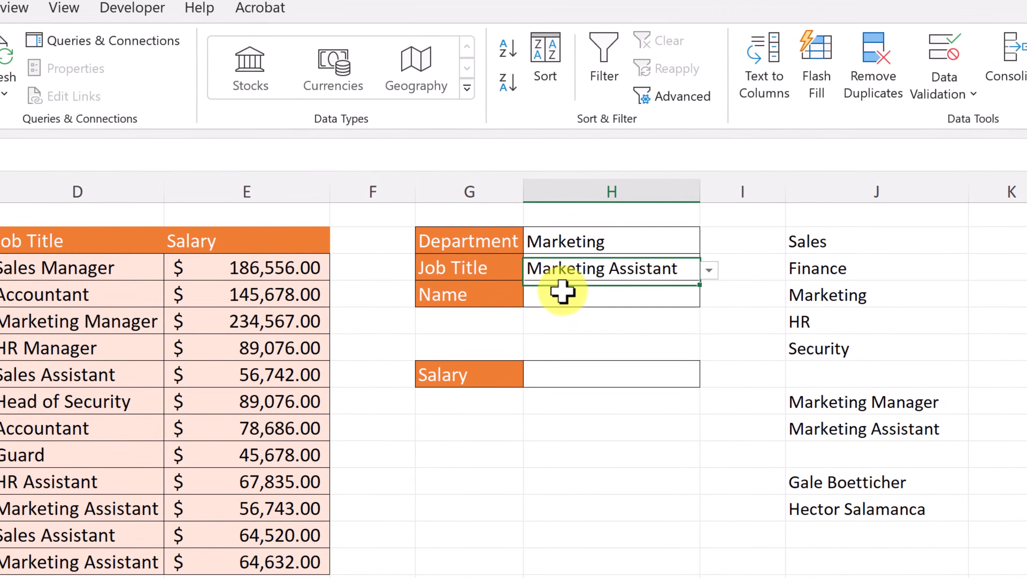
# Add a List data validation to the Name cell H4 with =$J$11# as its source.
pyautogui.click(592, 161)
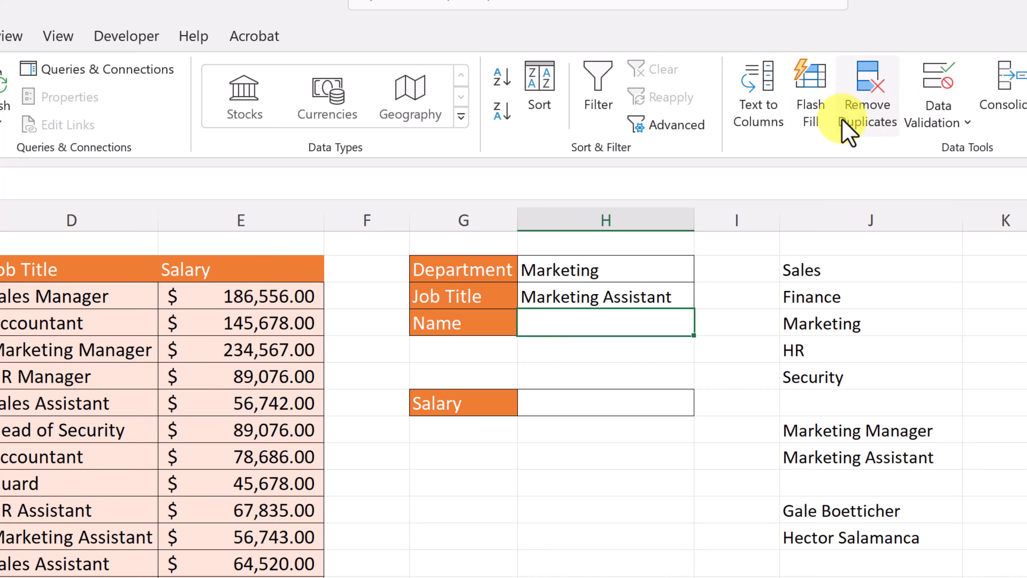
pyautogui.click(938, 93)
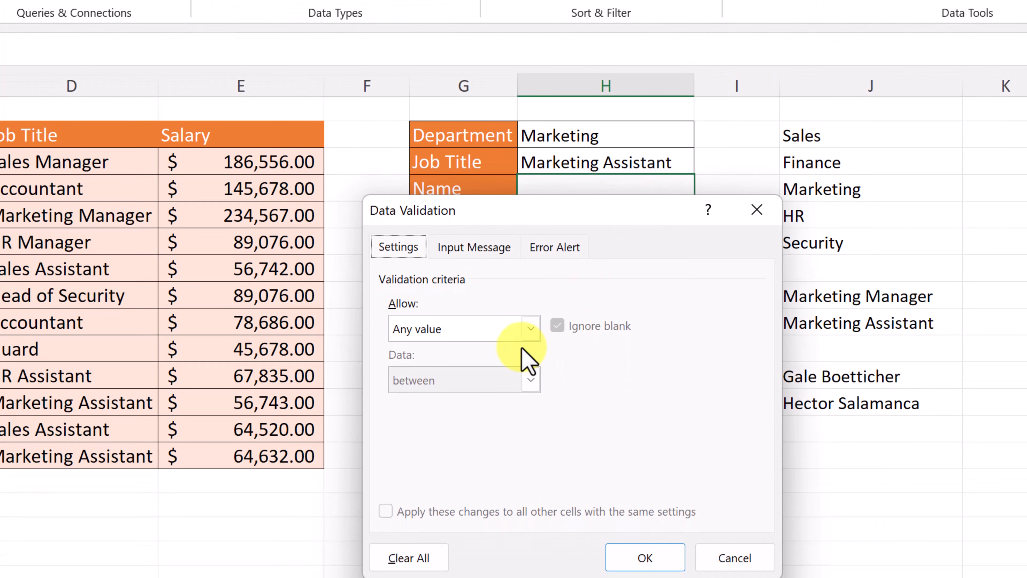
pyautogui.click(530, 335)
pyautogui.click(424, 400)
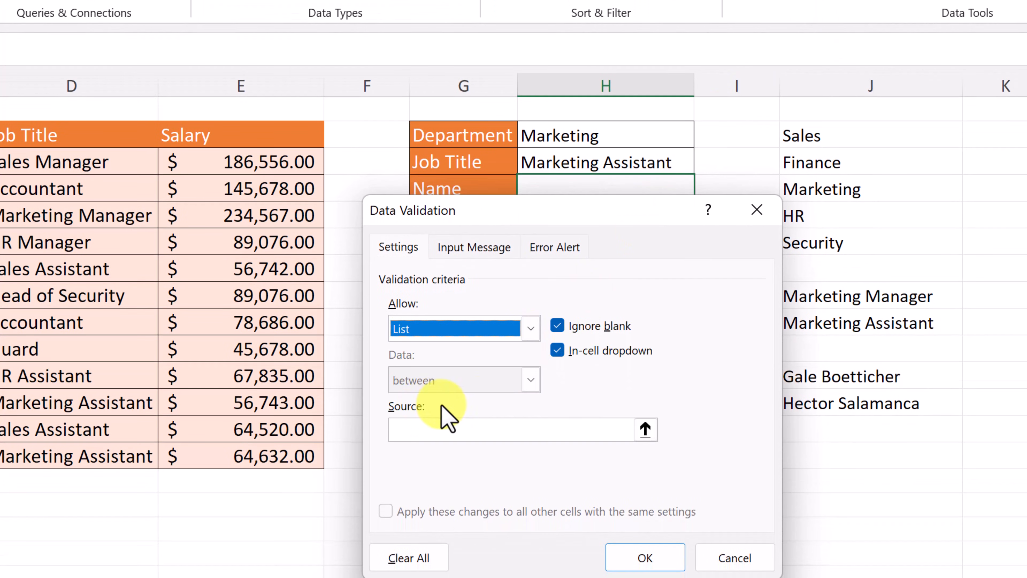
pyautogui.click(645, 429)
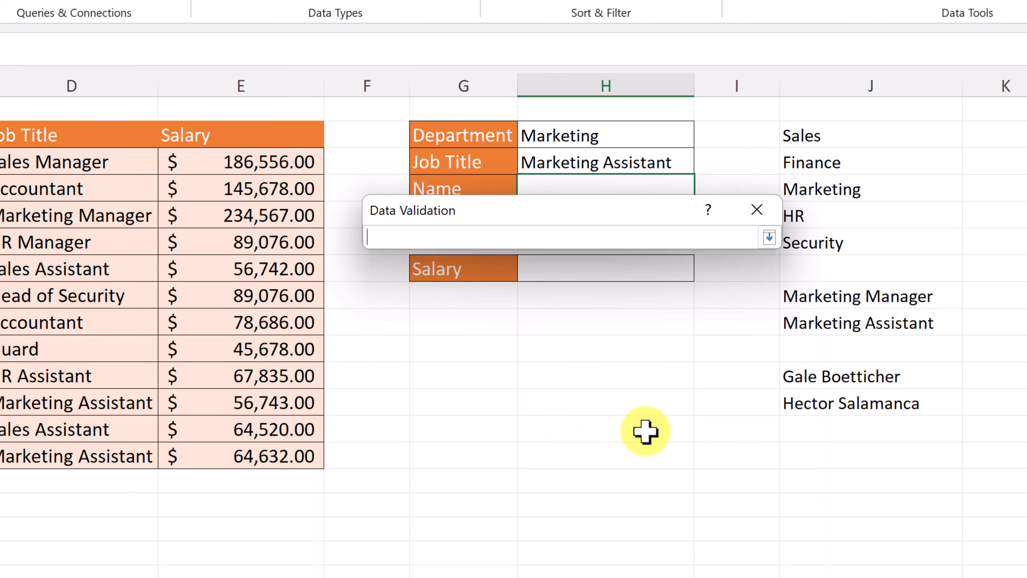
pyautogui.click(819, 381)
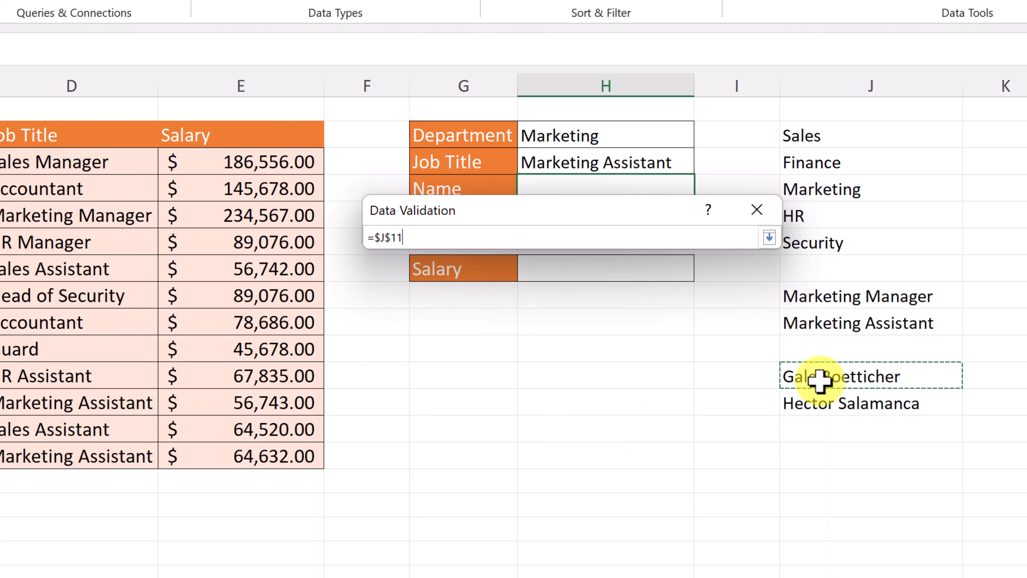
pyautogui.write('#')
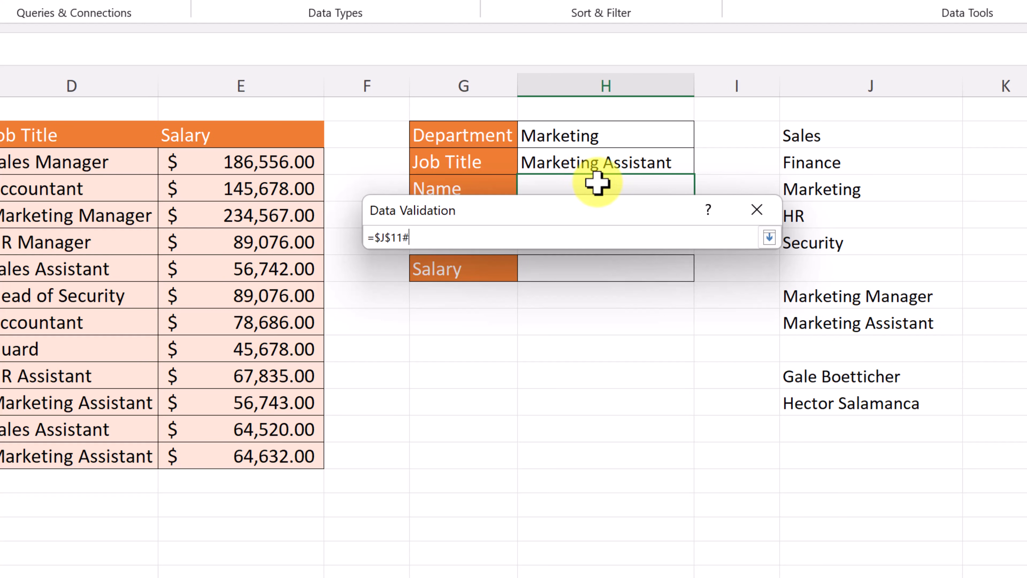
pyautogui.press('Return')
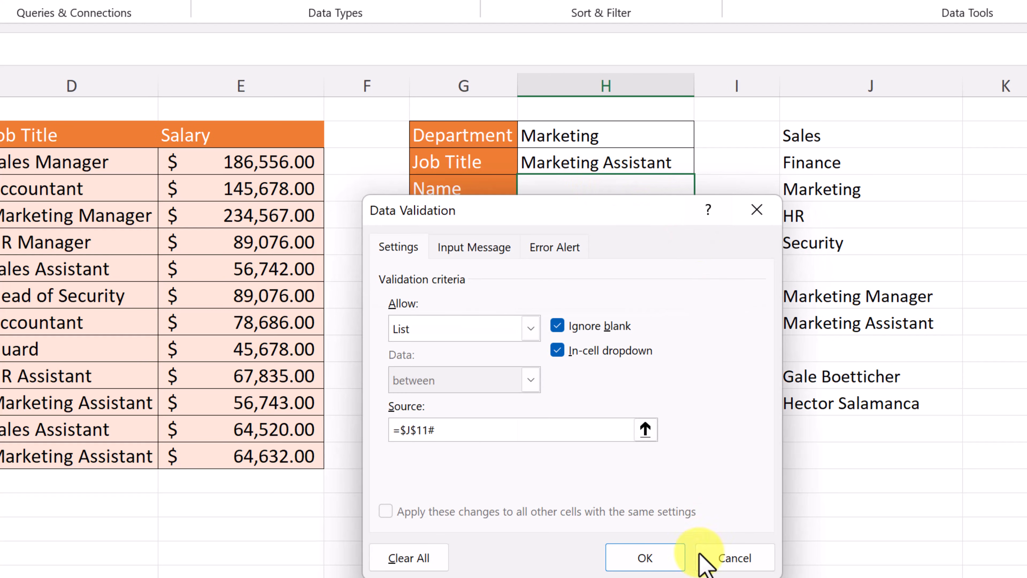
pyautogui.click(660, 557)
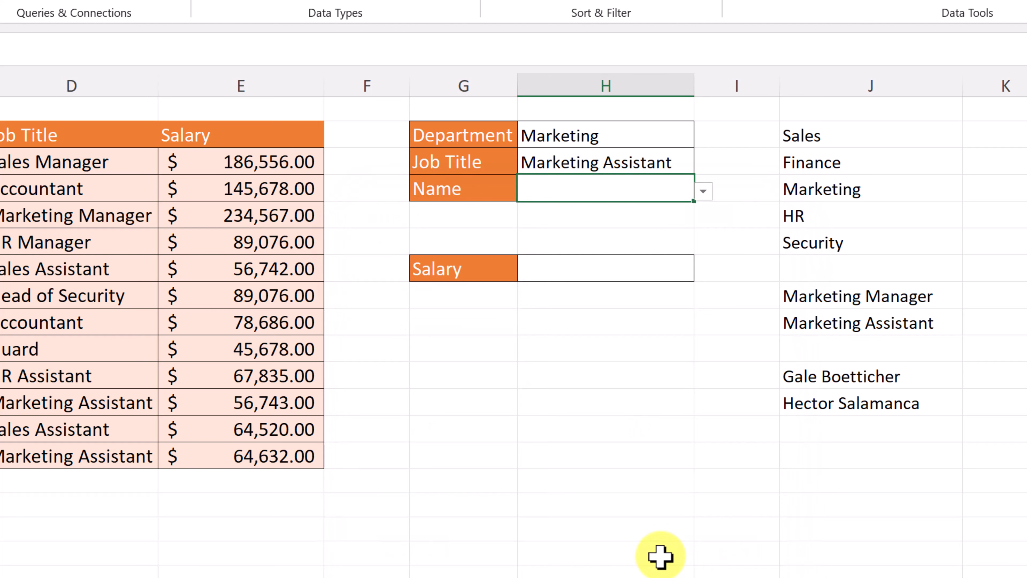
# Test the Name drop-down in H4 by choosing the second employee for Marketing Assistant.
pyautogui.click(704, 193)
pyautogui.click(596, 230)
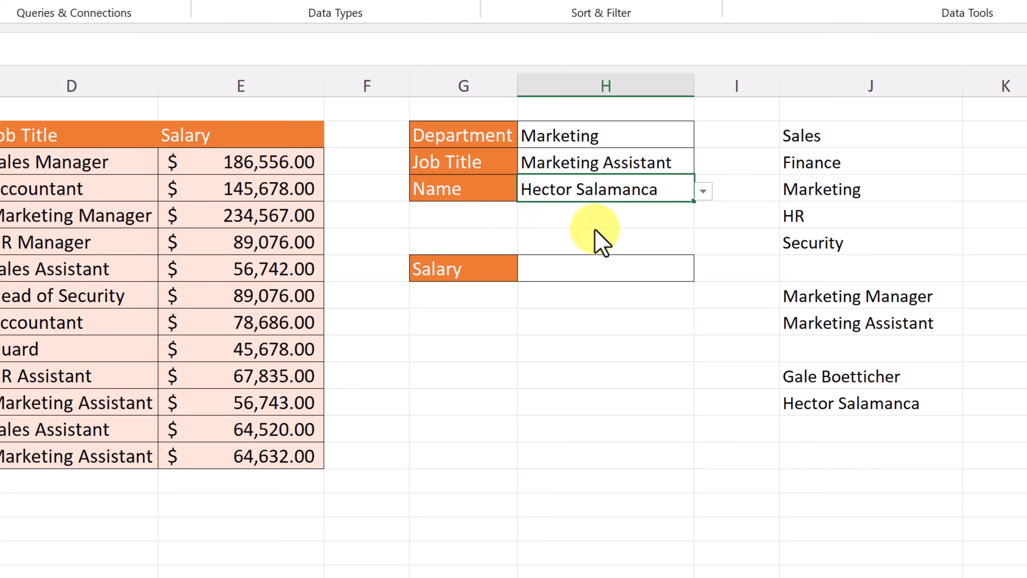
pyautogui.click(595, 376)
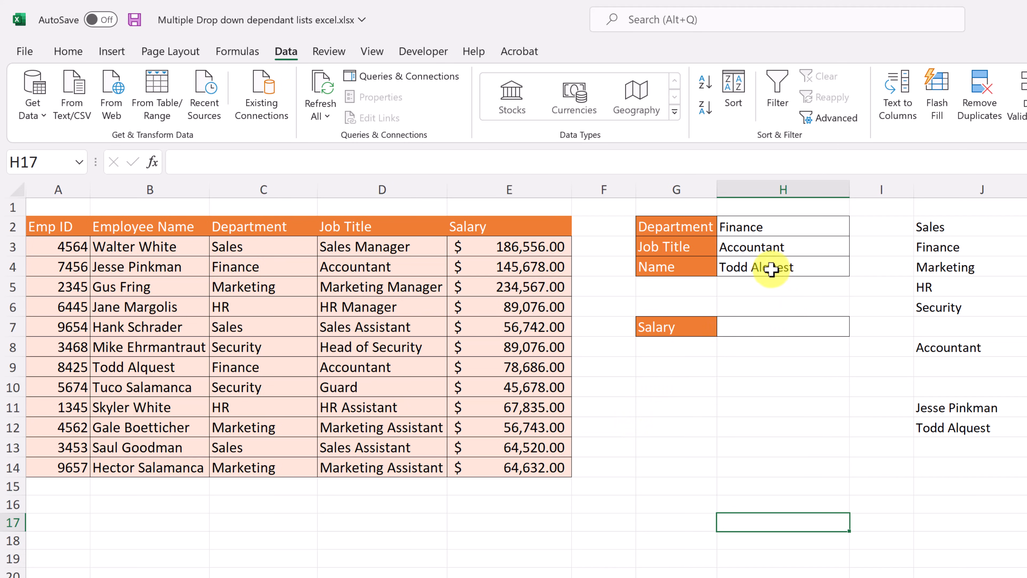
# Enter =VLOOKUP(H4,B3:E14,4,FALSE) in the Salary cell H7 to return the chosen employee's salary.
pyautogui.click(768, 329)
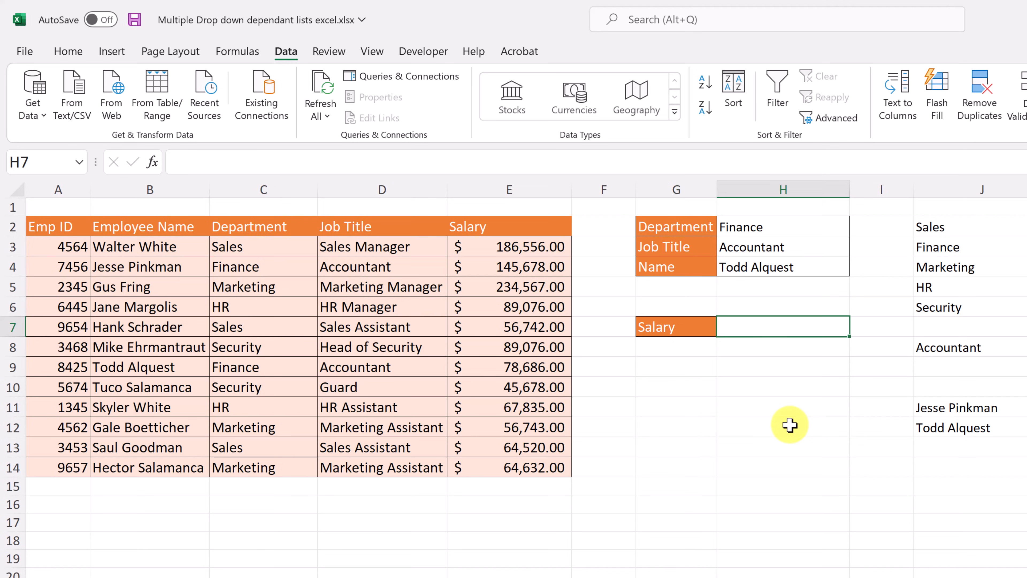
pyautogui.write('=')
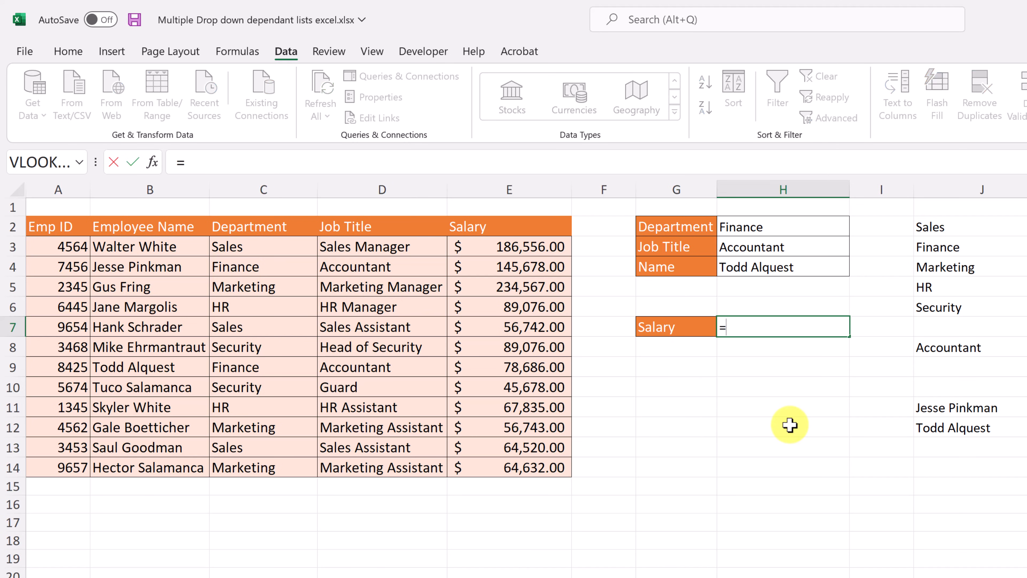
pyautogui.write('vl')
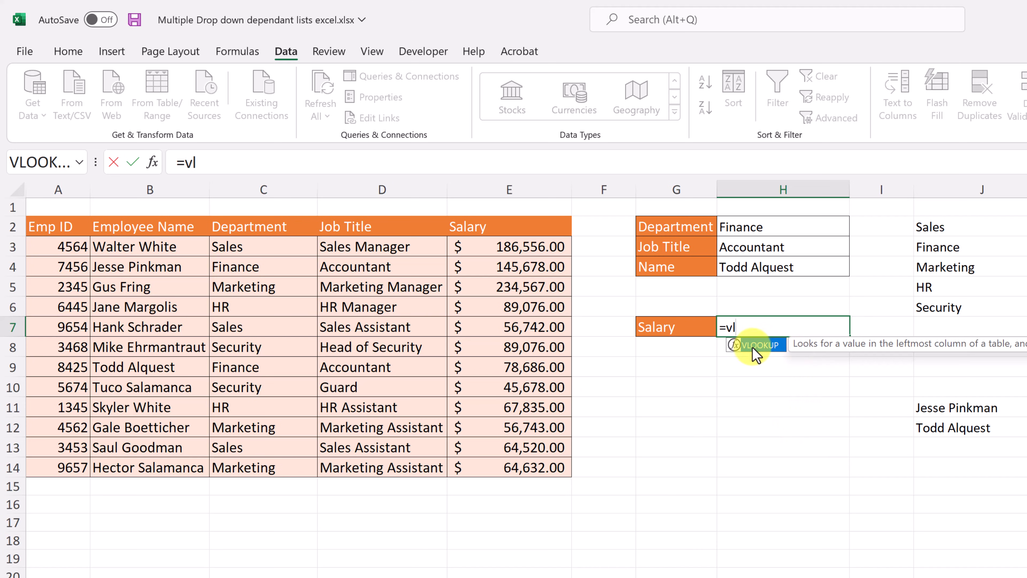
pyautogui.doubleClick(753, 347)
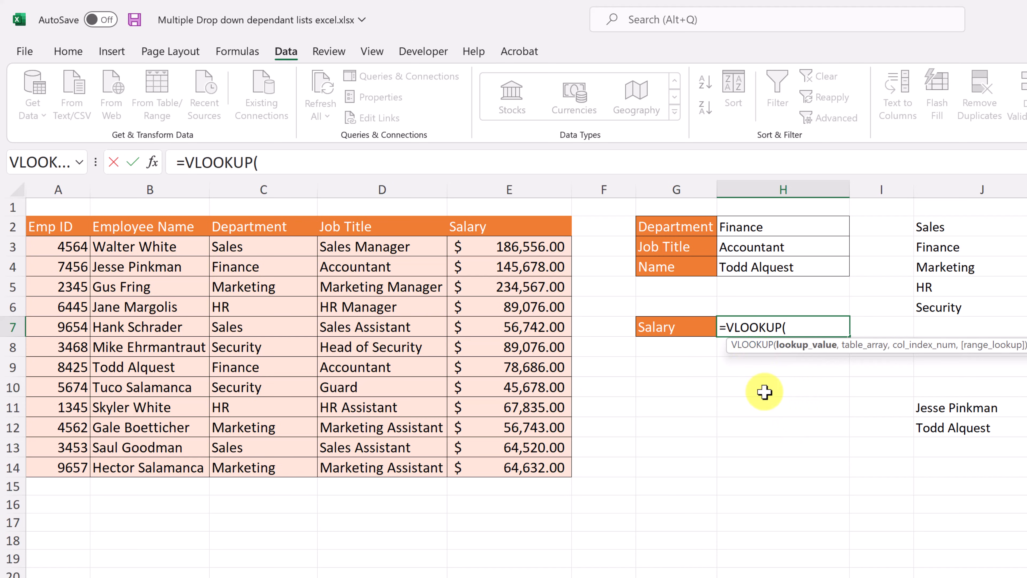
pyautogui.click(751, 267)
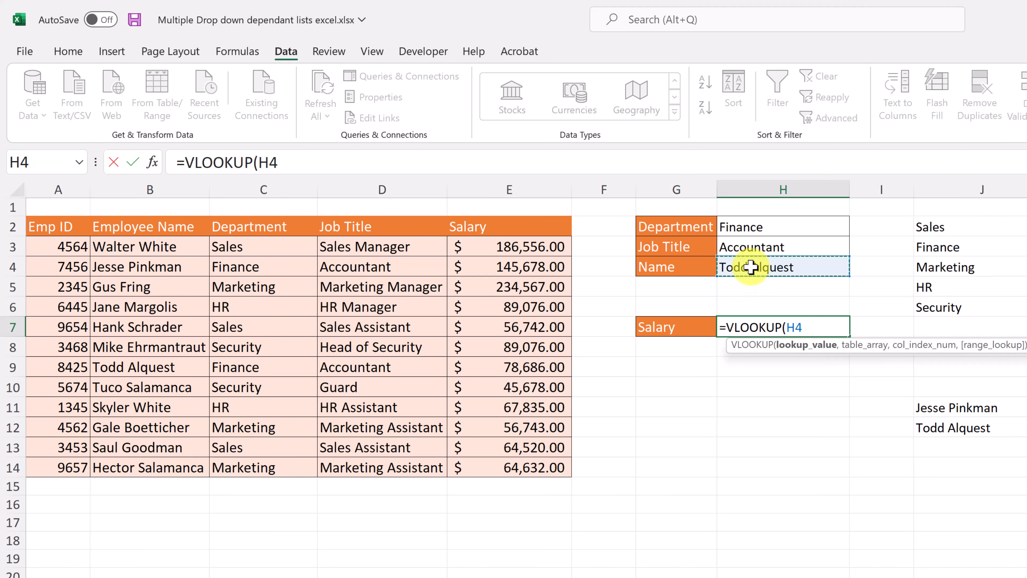
pyautogui.write(',')
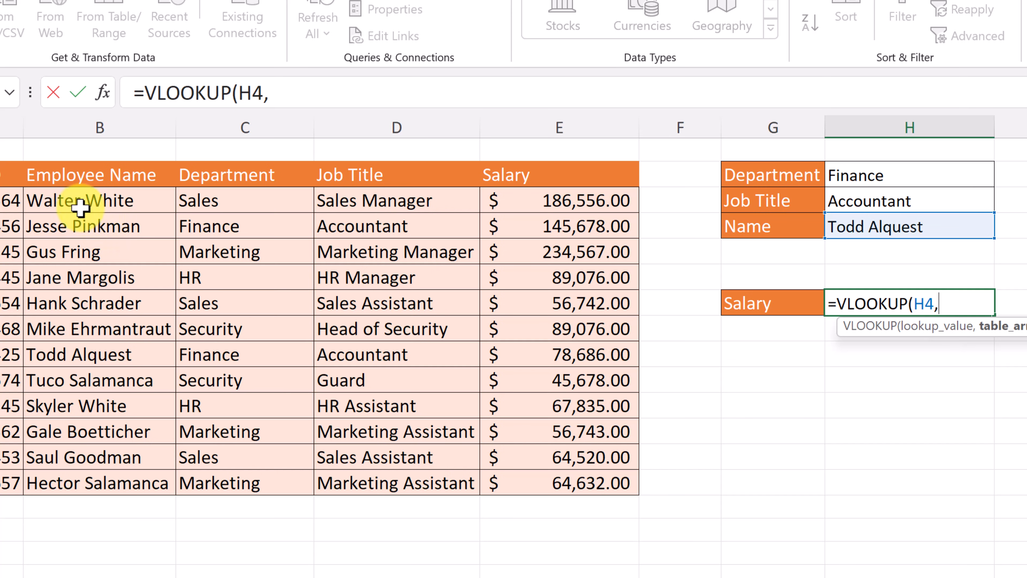
pyautogui.click(77, 202)
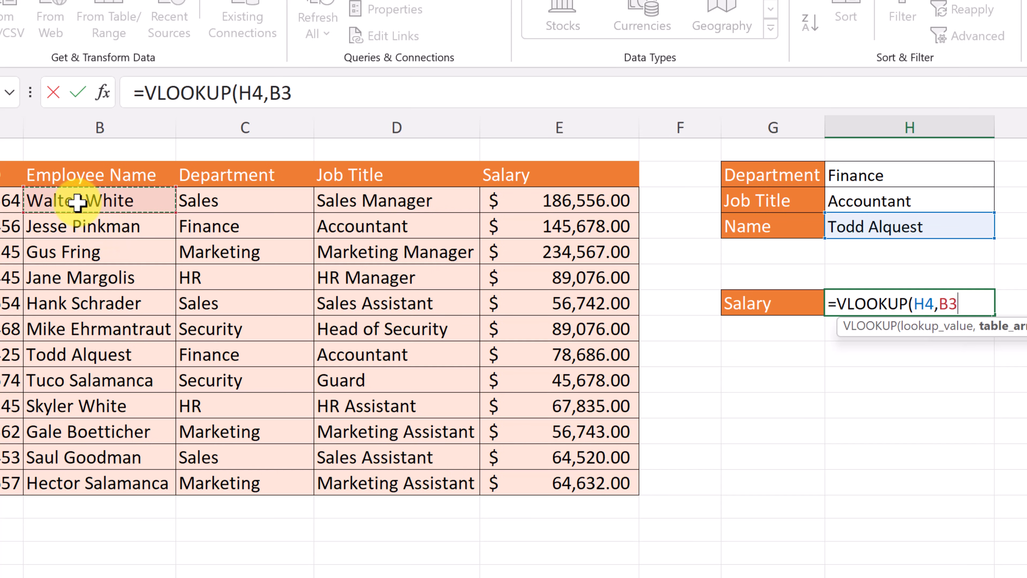
pyautogui.moveTo(77, 206); pyautogui.dragTo(564, 477)
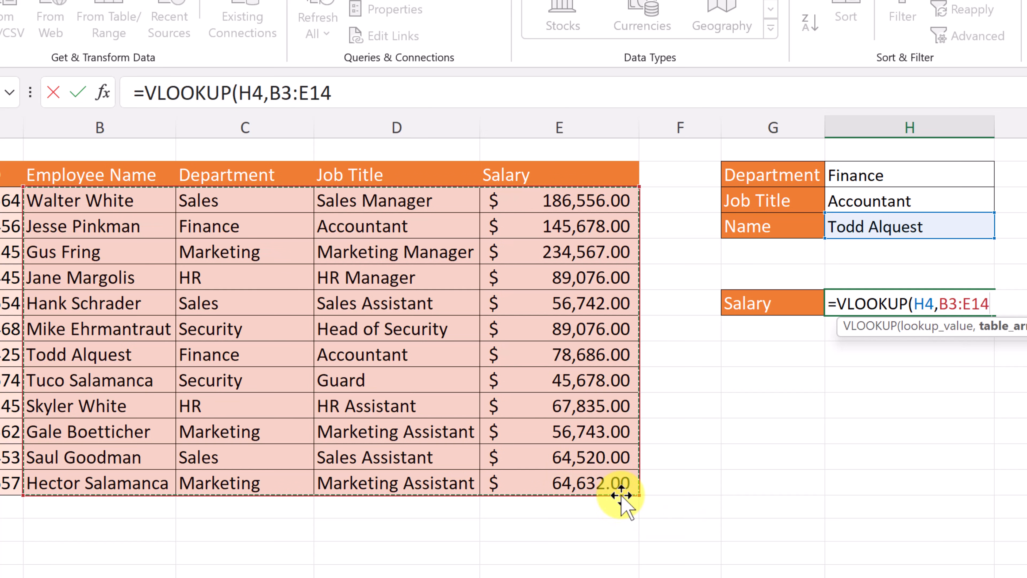
pyautogui.write(',4')
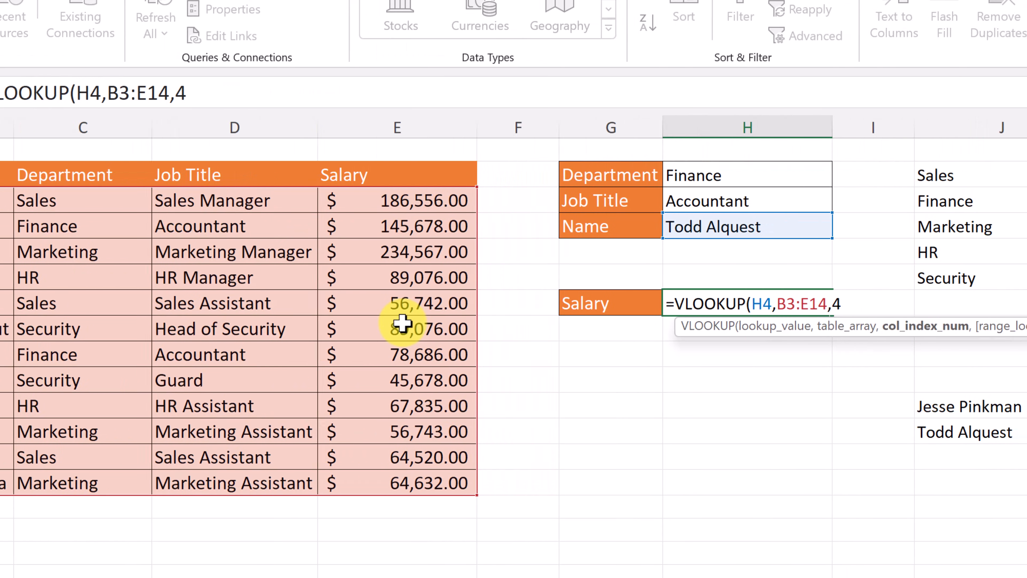
pyautogui.write(',')
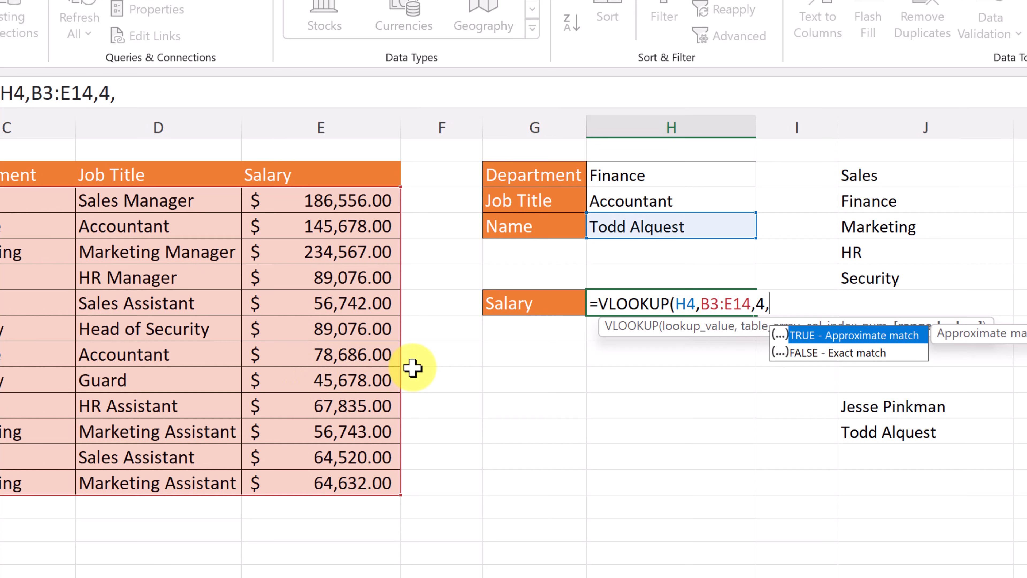
pyautogui.doubleClick(778, 354)
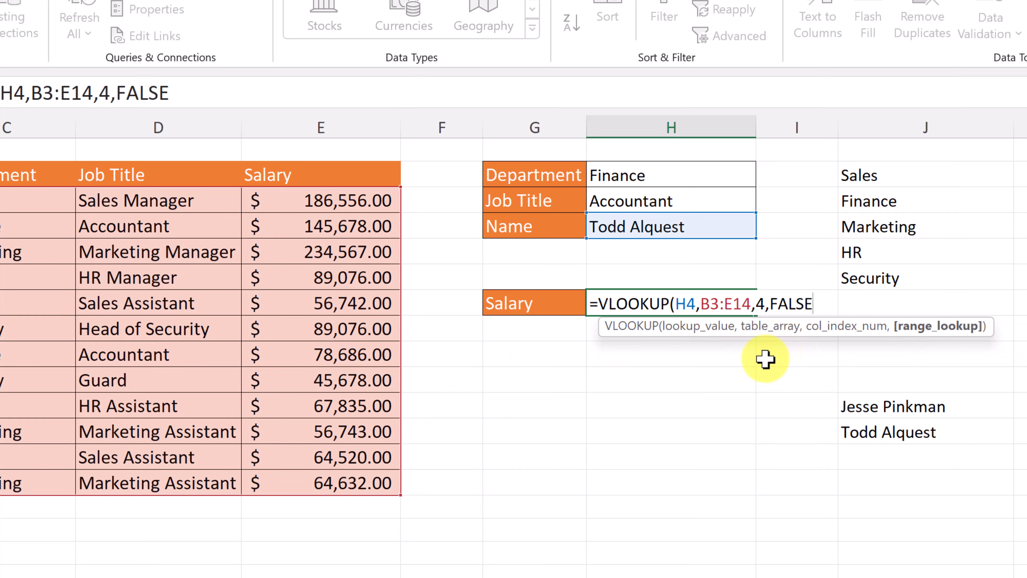
pyautogui.write(')')
pyautogui.press('Return')
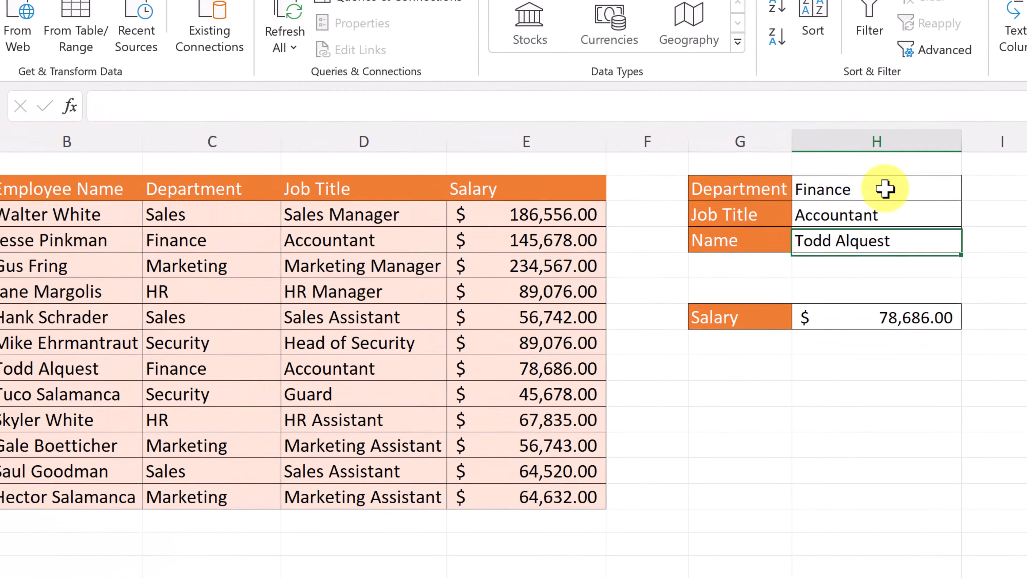
# Choose Sales as the Department in H2 and Sales Manager as the Job Title in H3.
pyautogui.click(735, 174)
pyautogui.click(995, 193)
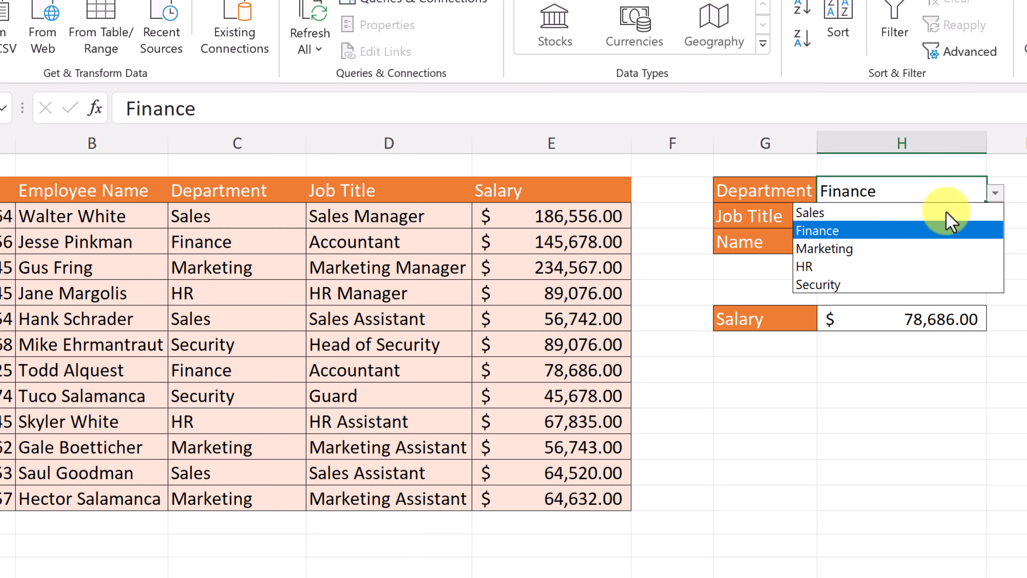
pyautogui.click(869, 209)
pyautogui.click(957, 218)
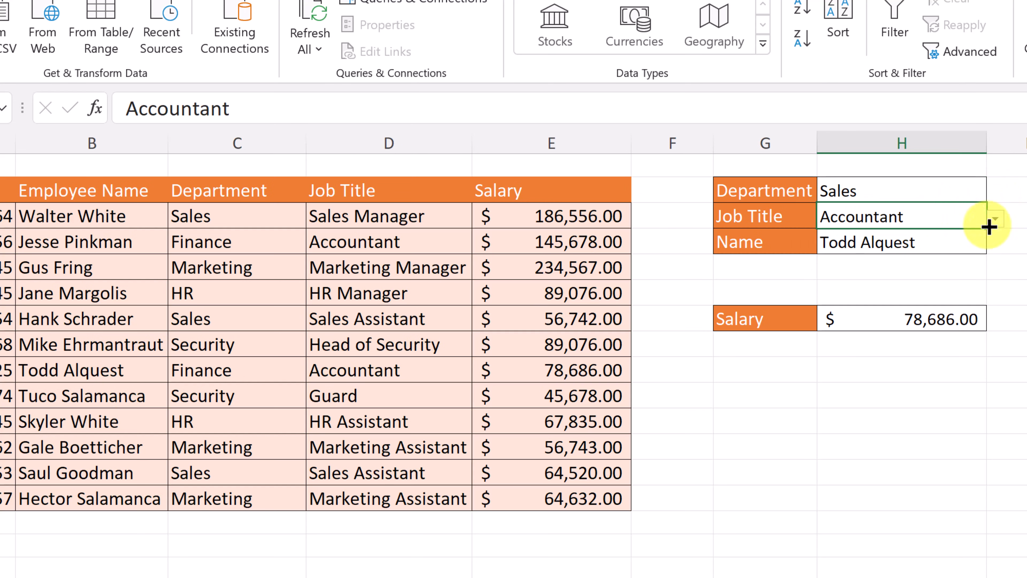
pyautogui.click(994, 219)
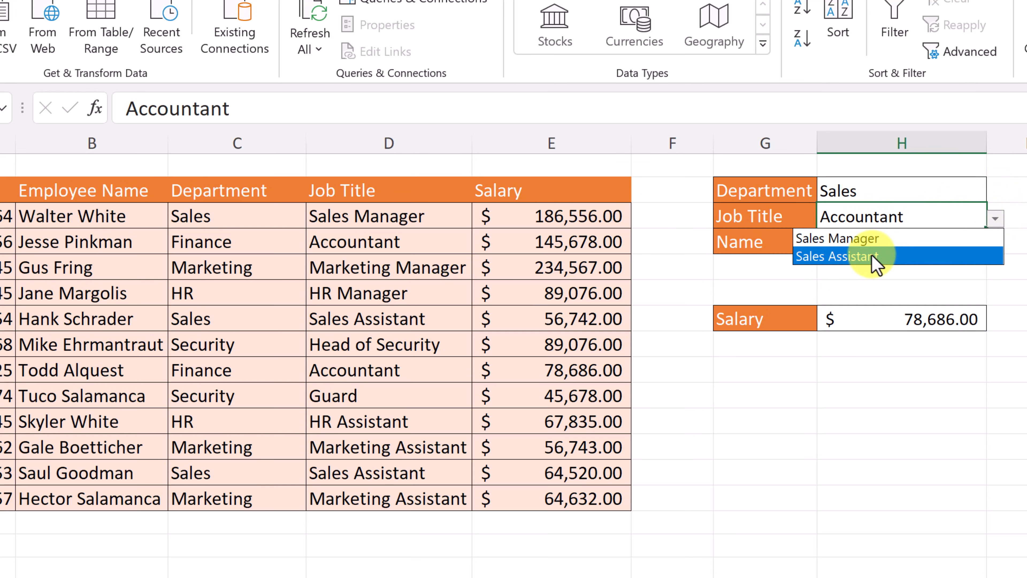
pyautogui.click(873, 240)
# Choose the sales manager's name from the Name drop-down in H4 to update the salary lookup.
pyautogui.click(928, 245)
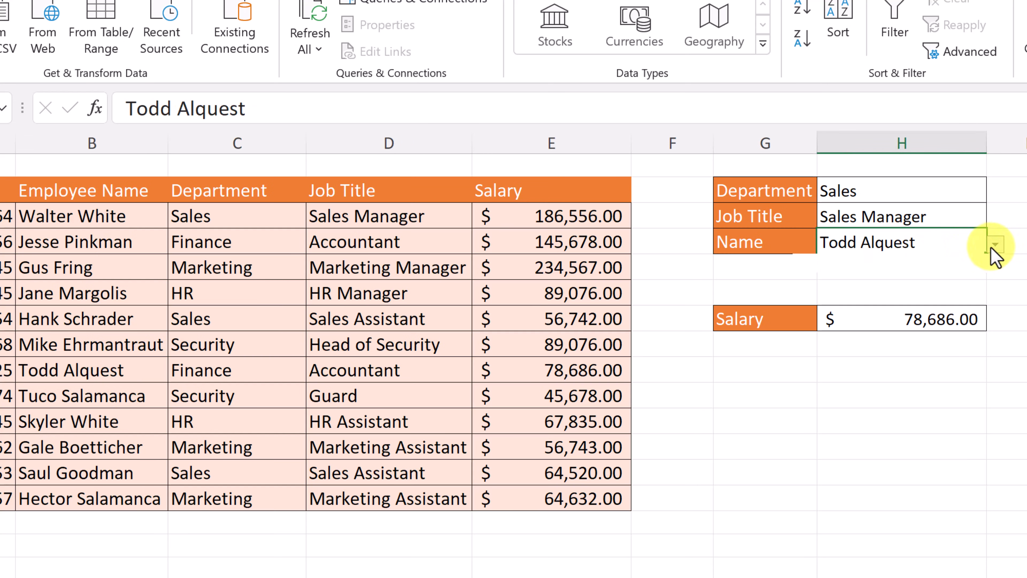
pyautogui.click(995, 244)
pyautogui.click(915, 262)
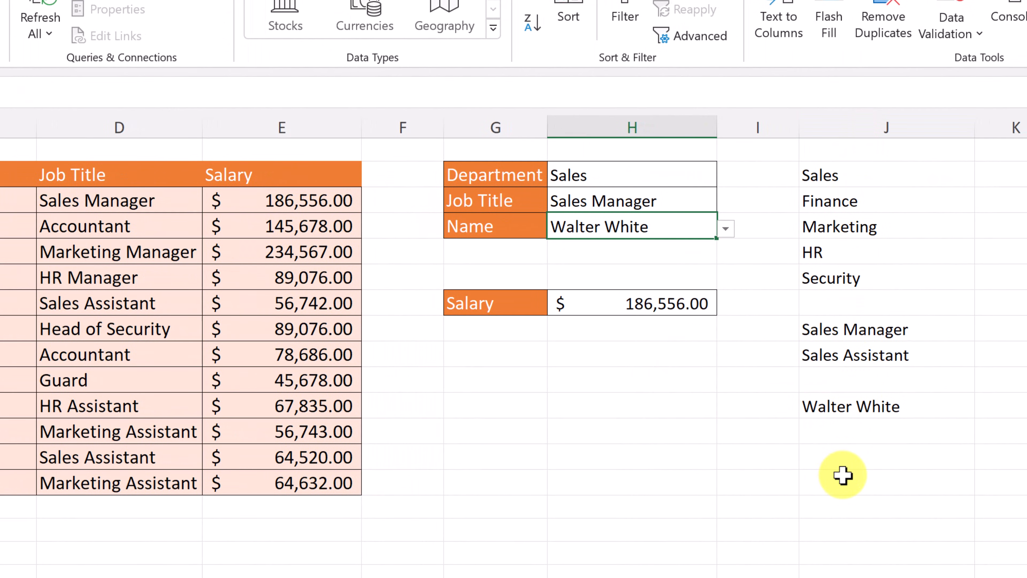
# Hide helper column J, which holds the source lists for the drop-downs.
pyautogui.rightClick(869, 127)
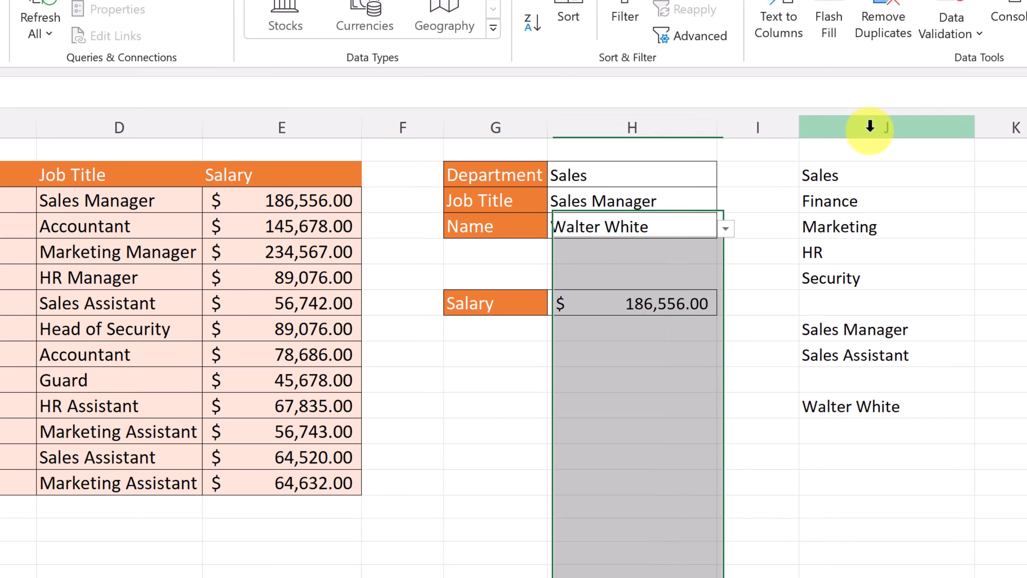
pyautogui.rightClick(841, 127)
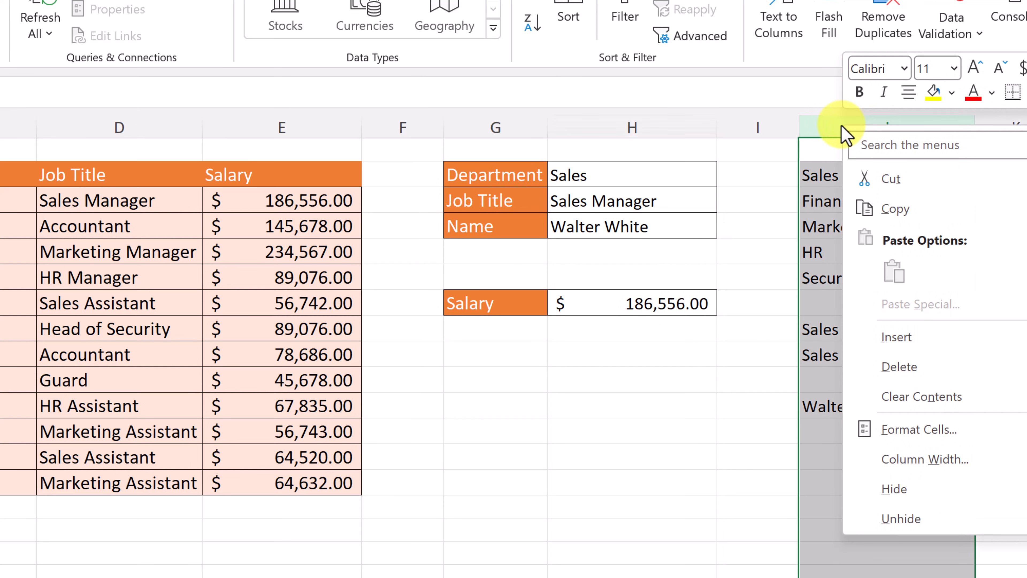
pyautogui.click(926, 501)
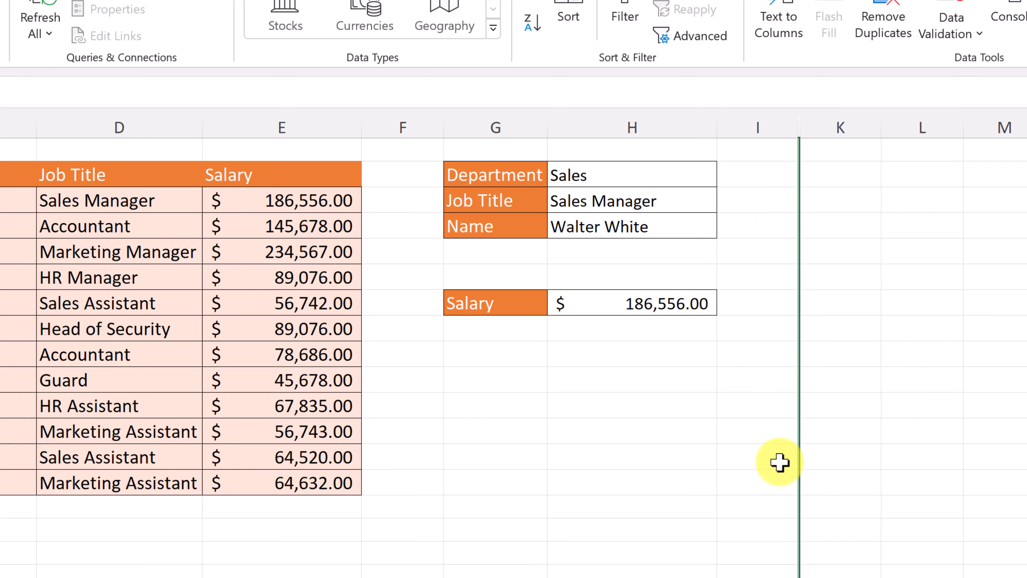
pyautogui.click(567, 341)
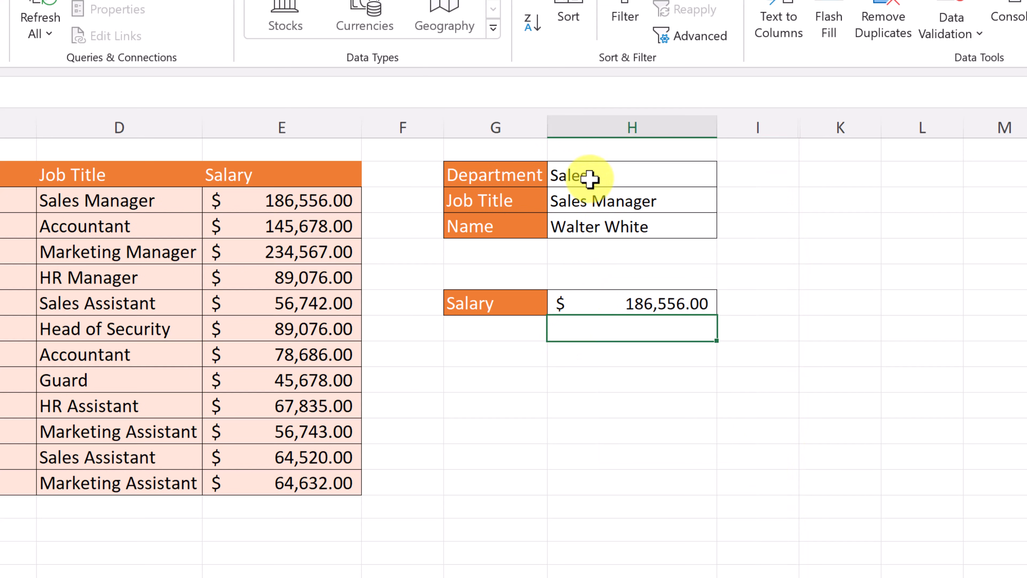